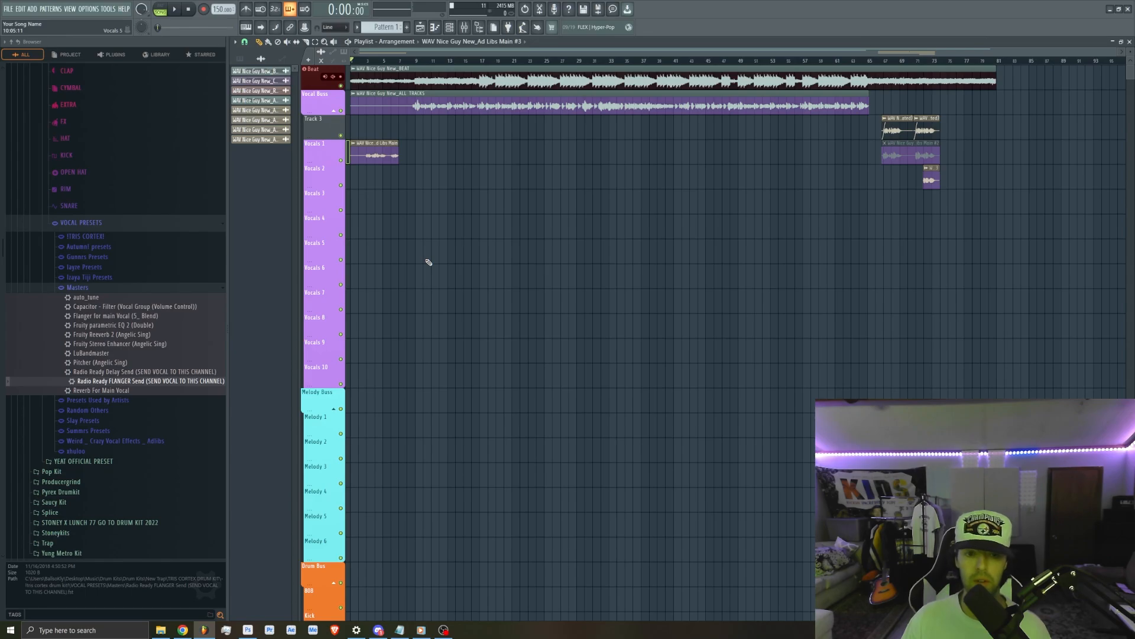
key(F9)
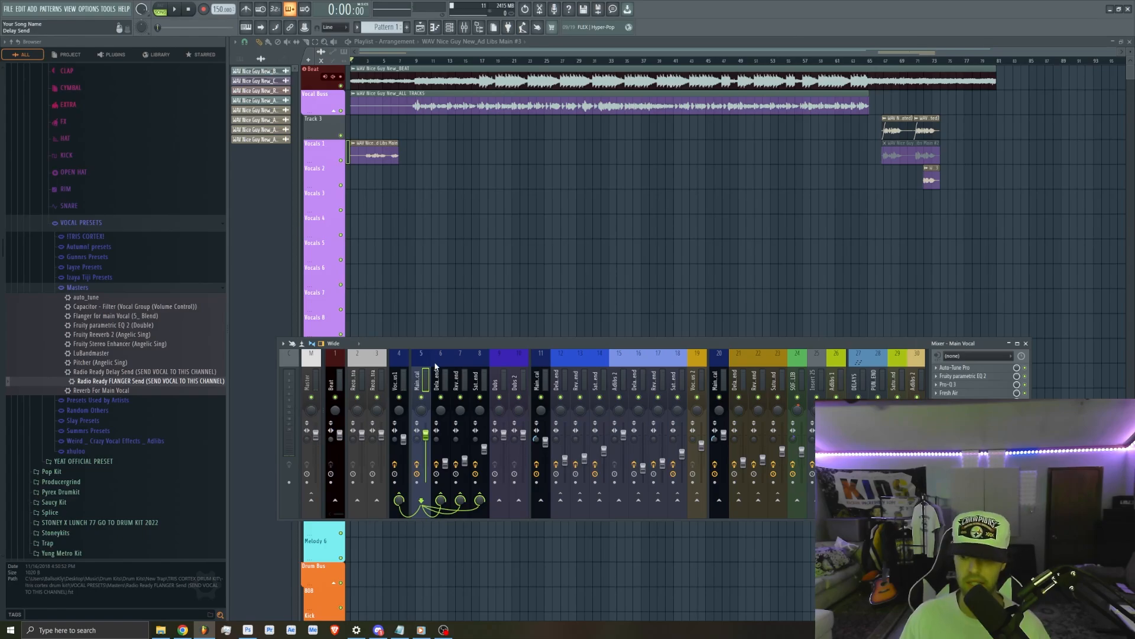
key(F9)
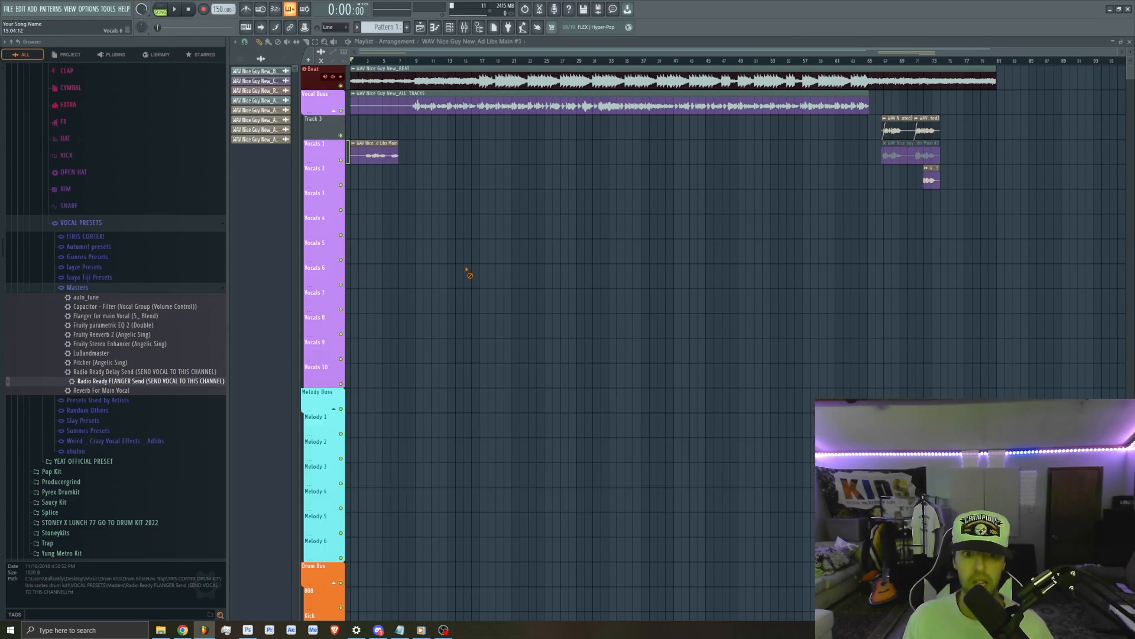
Set the playback start position to bar 7, at the end of the first ad-lib clip in the playlist.
scroll(413, 192, up, 4)
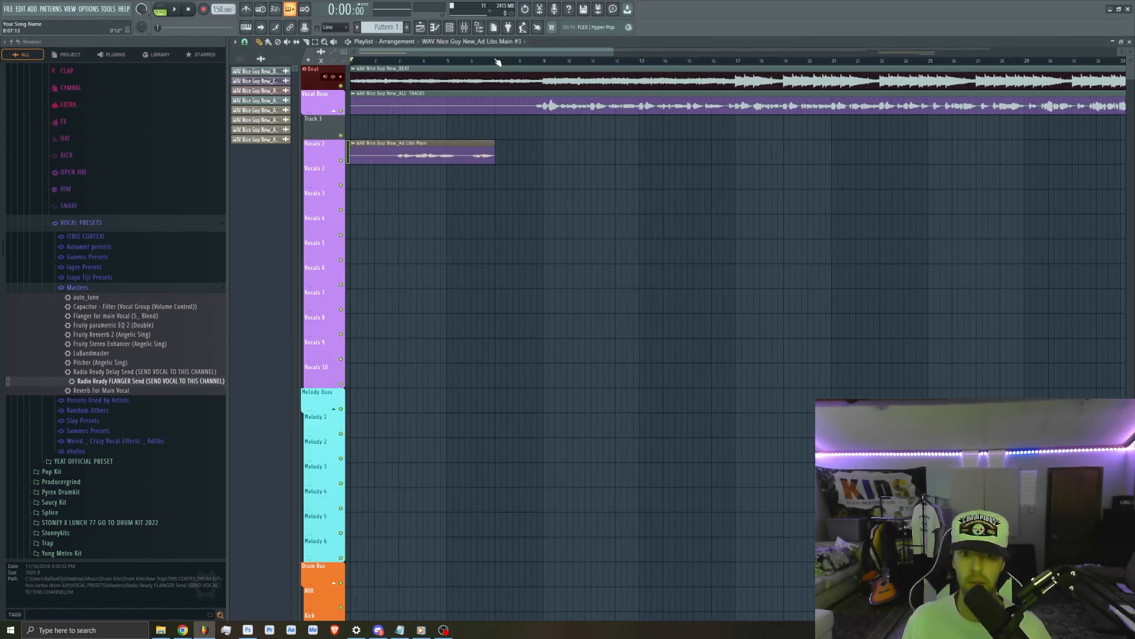
click(495, 62)
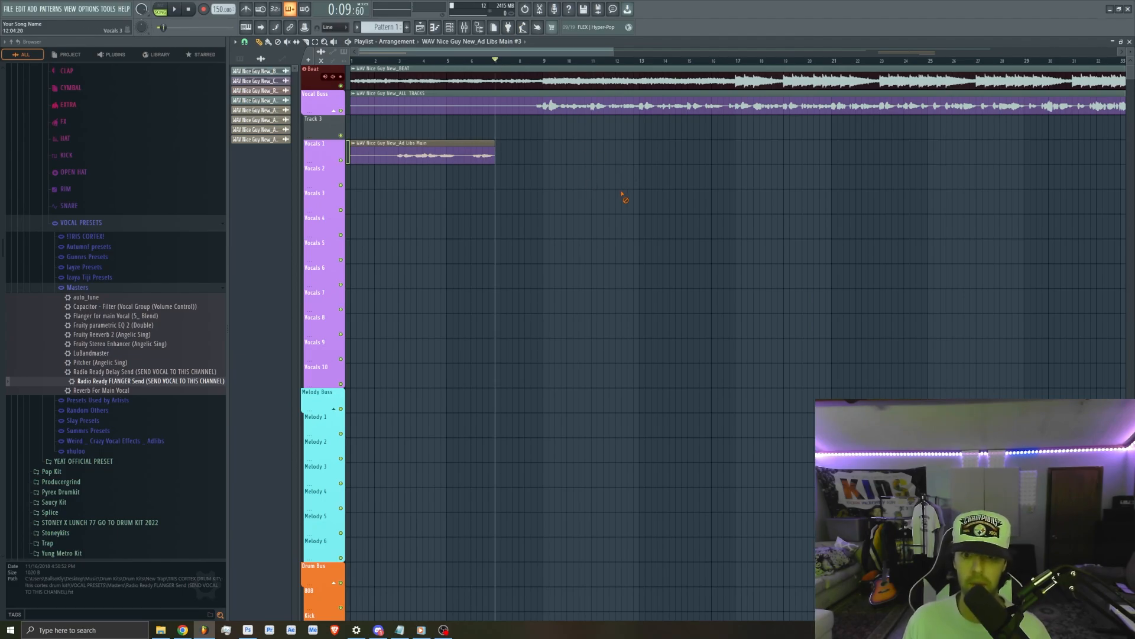
scroll(595, 184, down, 2)
scroll(595, 184, down, 2)
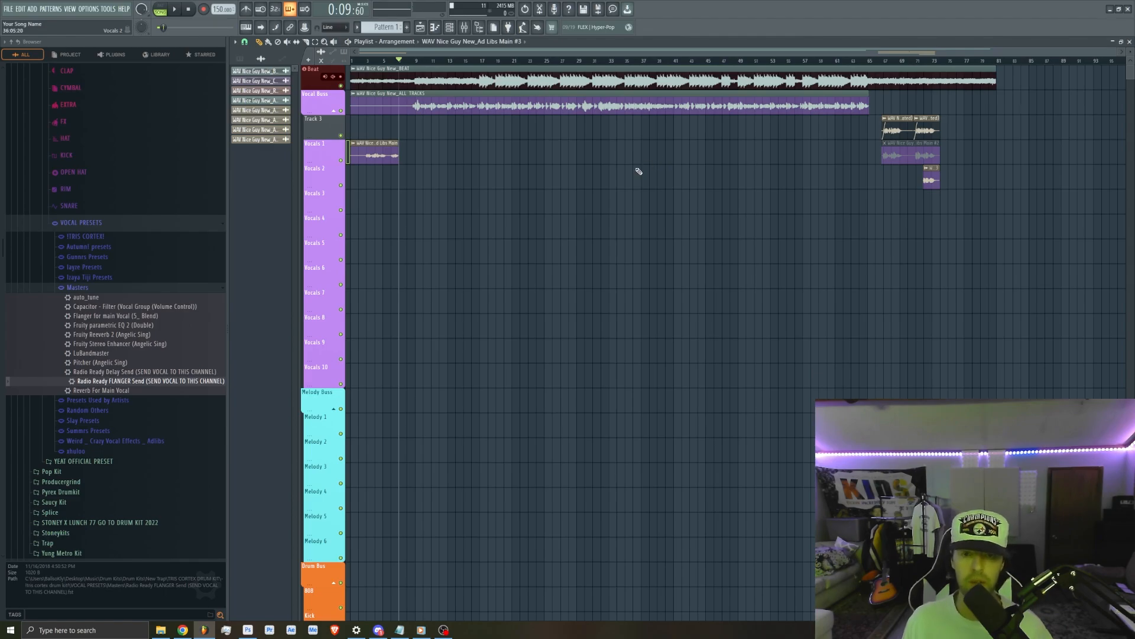
Bring up the mixer and audition the song from bar 7 with the effects bypassed on vocal tracks 4 to 8.
click(467, 30)
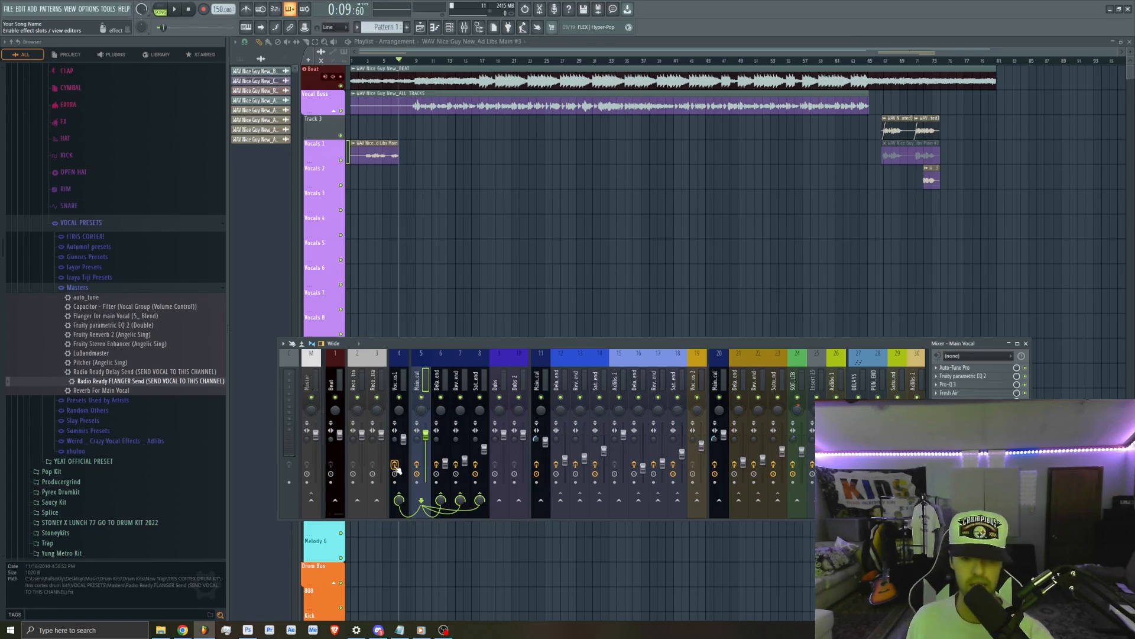
key(space)
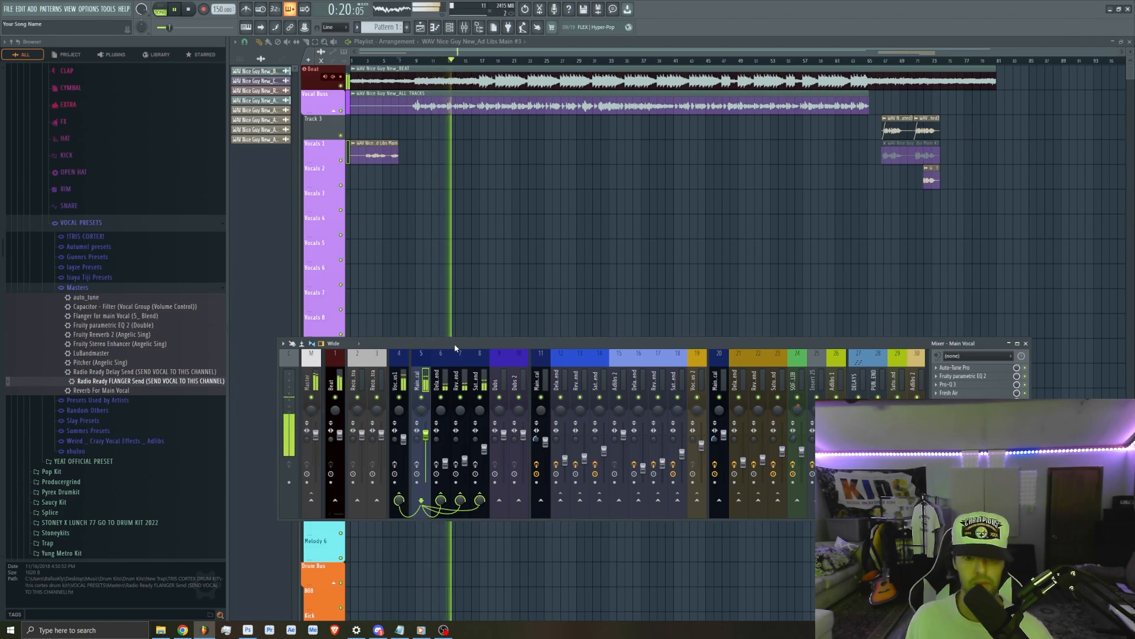
key(space)
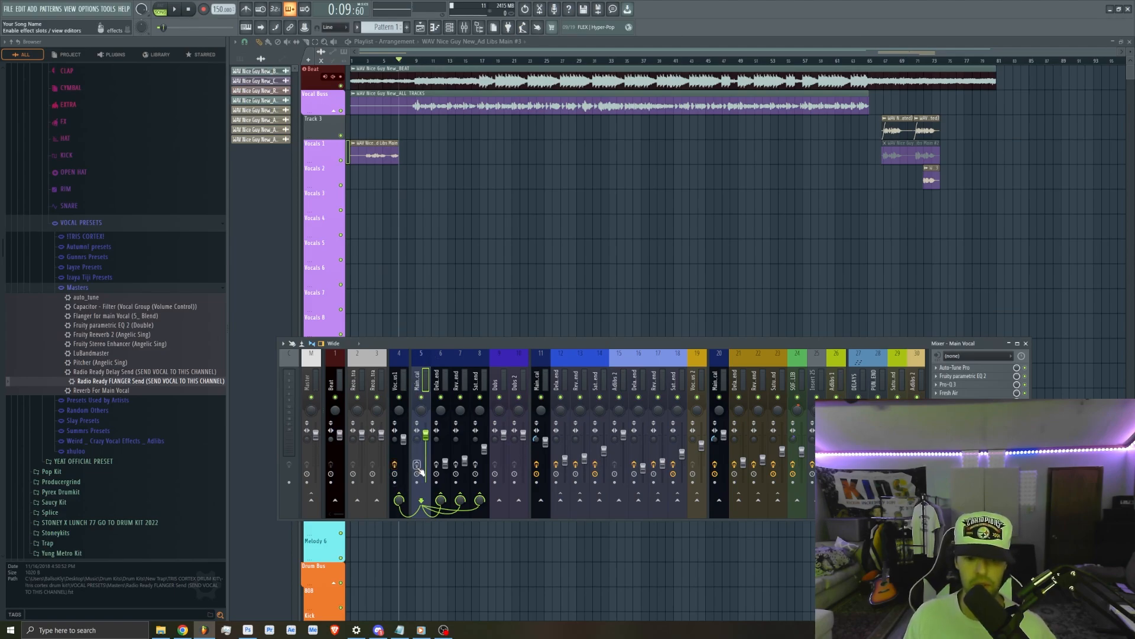
Re-enable the vocal tracks' effects, review the effect on the Delay, Reverb and Saturation sends, and reselect the Main Vocal track.
click(475, 465)
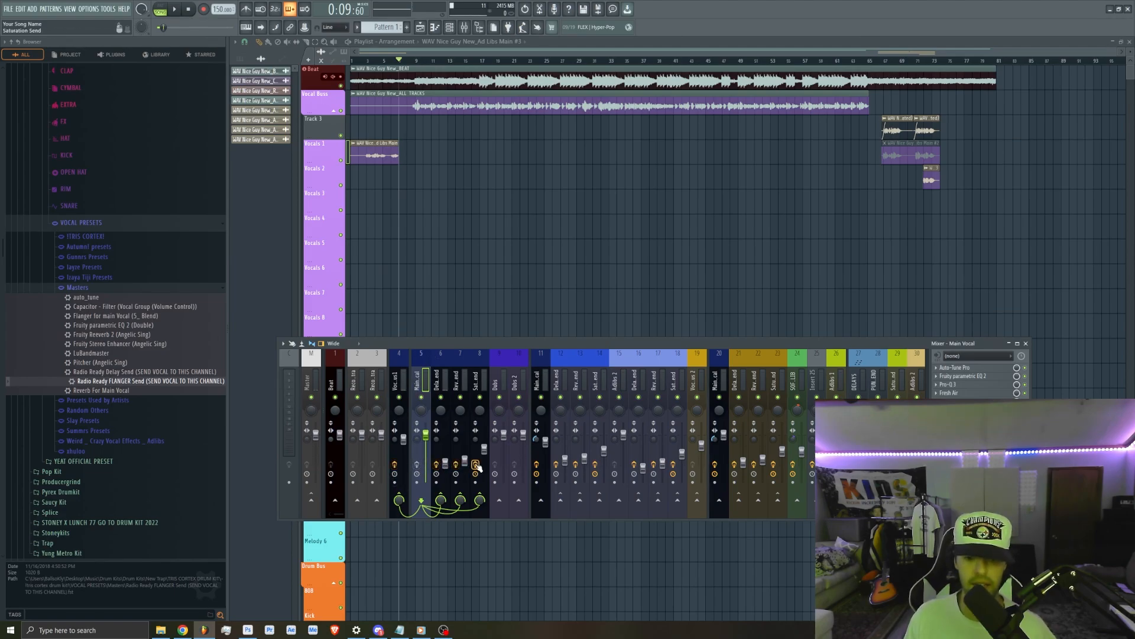
click(439, 364)
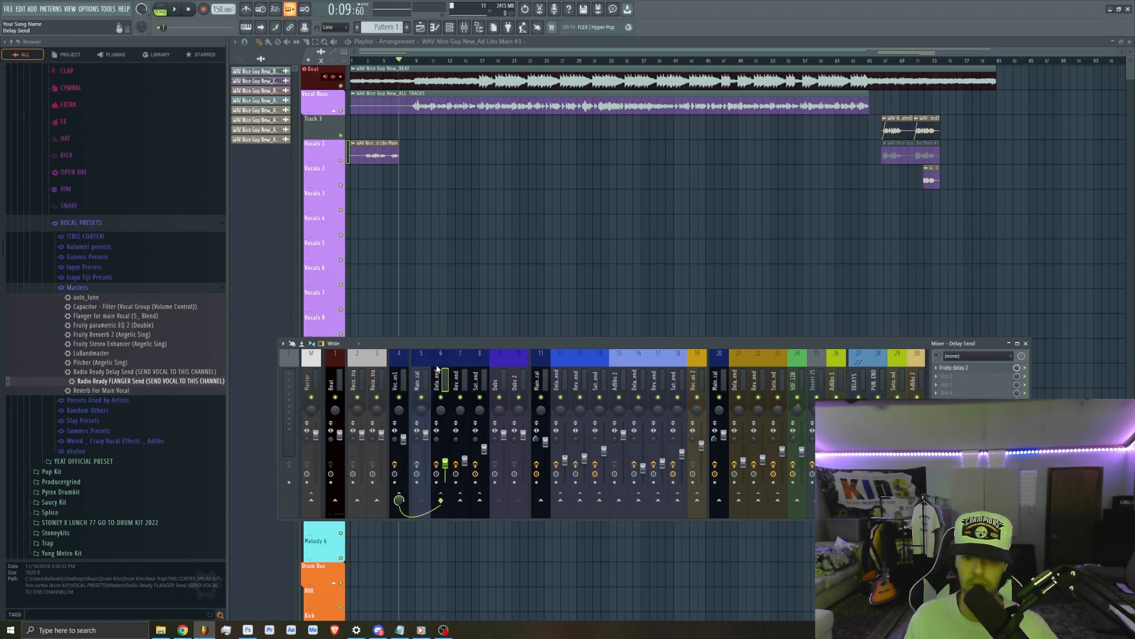
click(456, 367)
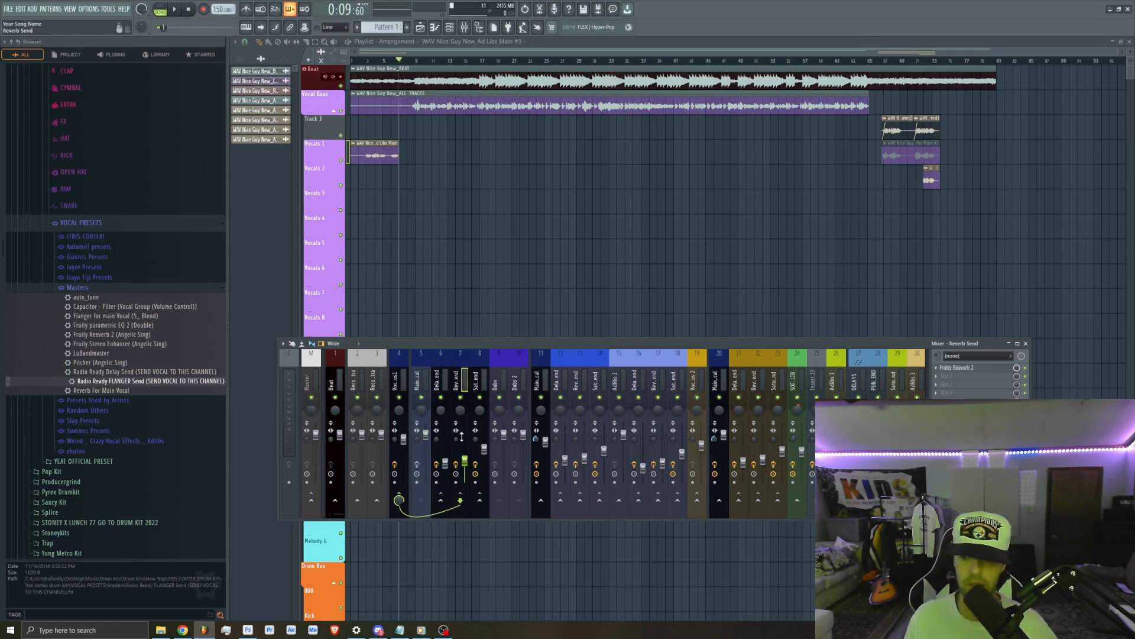
click(481, 365)
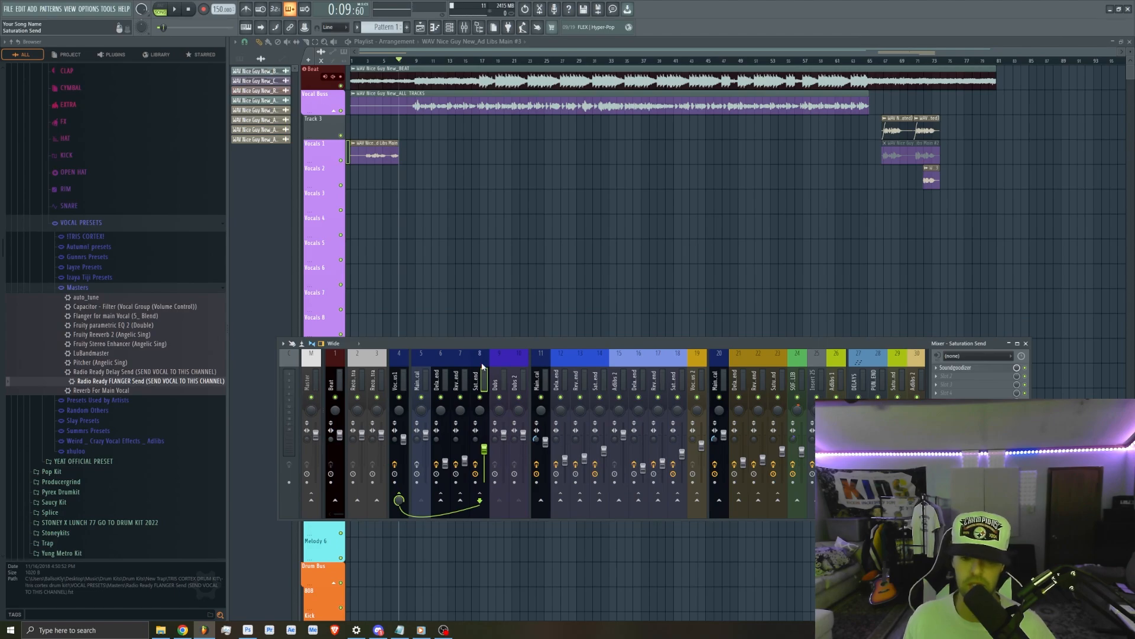
click(426, 364)
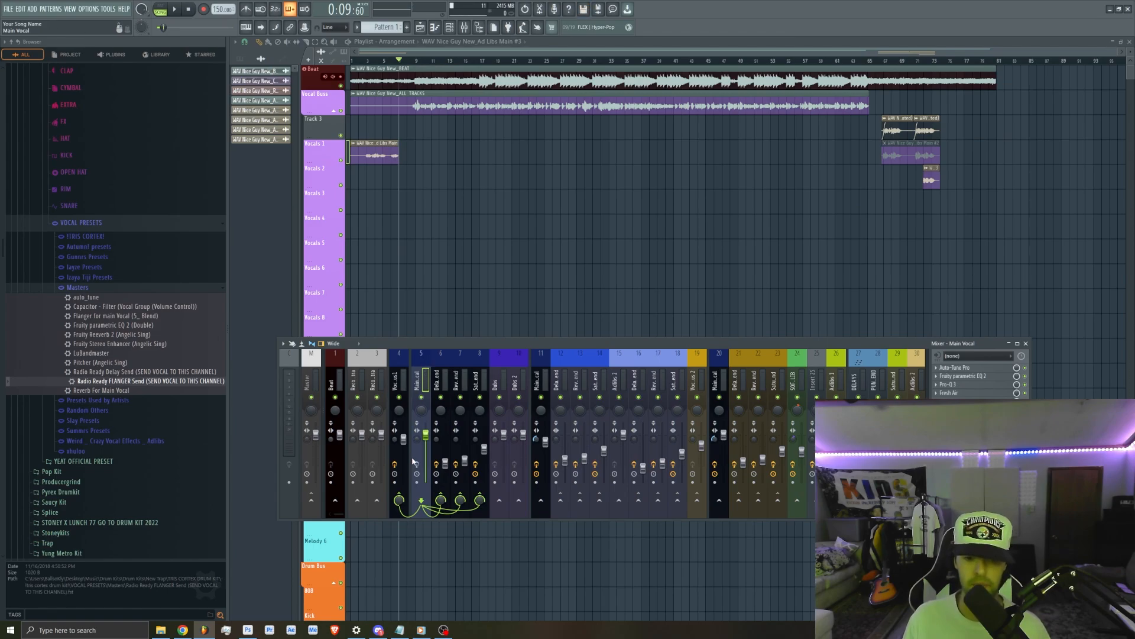
Switch off the Auto-Tune Pro, Fruity parametric EQ 2, Pro-Q 3 and Fresh Air slots on the Main Vocal track.
click(1025, 368)
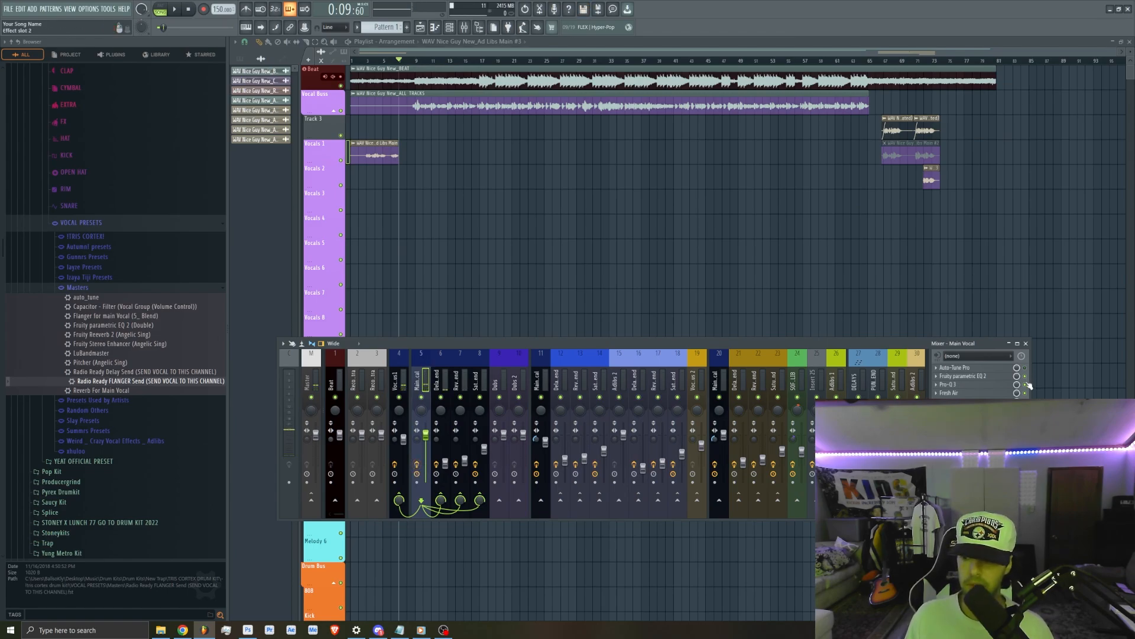
click(1025, 376)
click(1025, 384)
click(1025, 393)
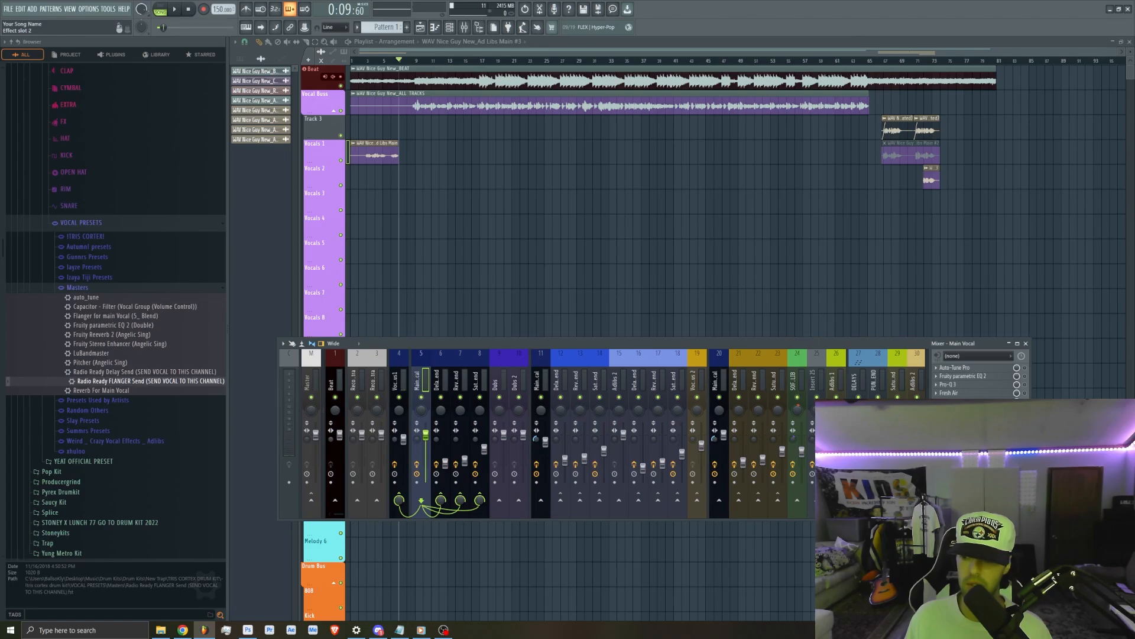
Re-enable Auto-Tune Pro on the Main Vocal track and review its retune speed, humanize and key settings.
click(1025, 368)
click(998, 368)
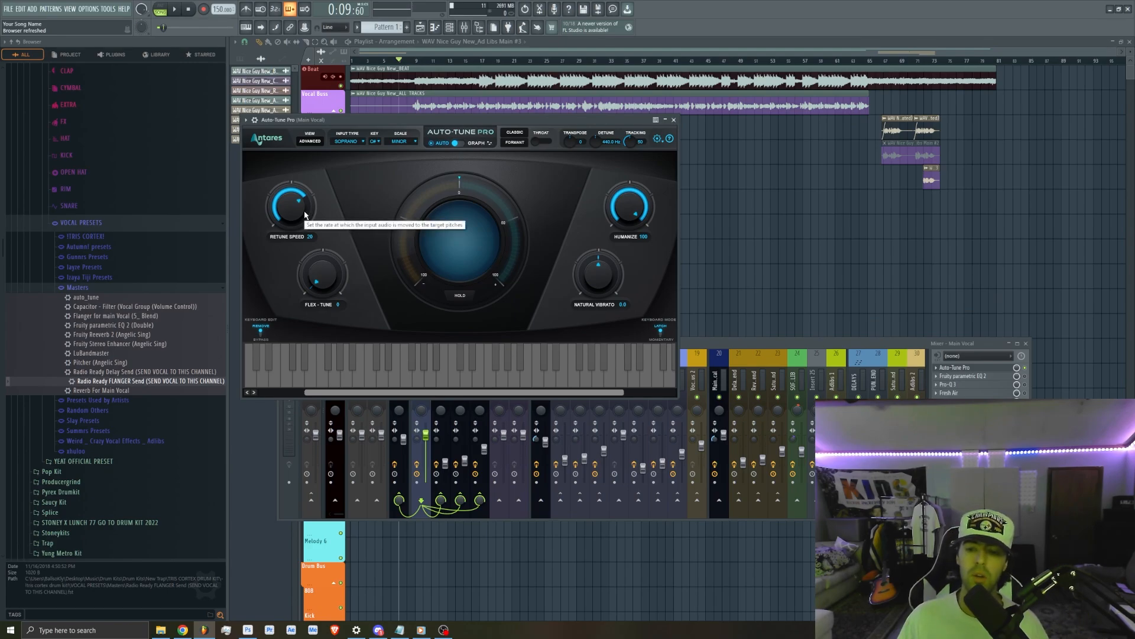
click(674, 119)
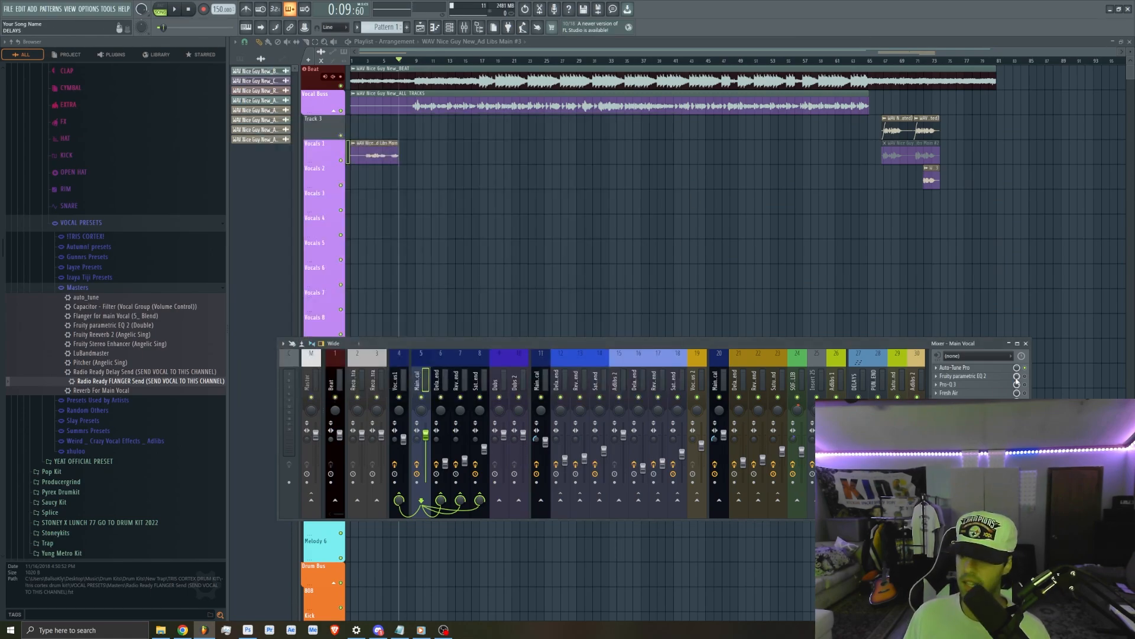
Examine the high-shelf boost and the adjacent dip in the Main Vocal's Fruity parametric EQ 2, and audition the vocal through it.
click(983, 383)
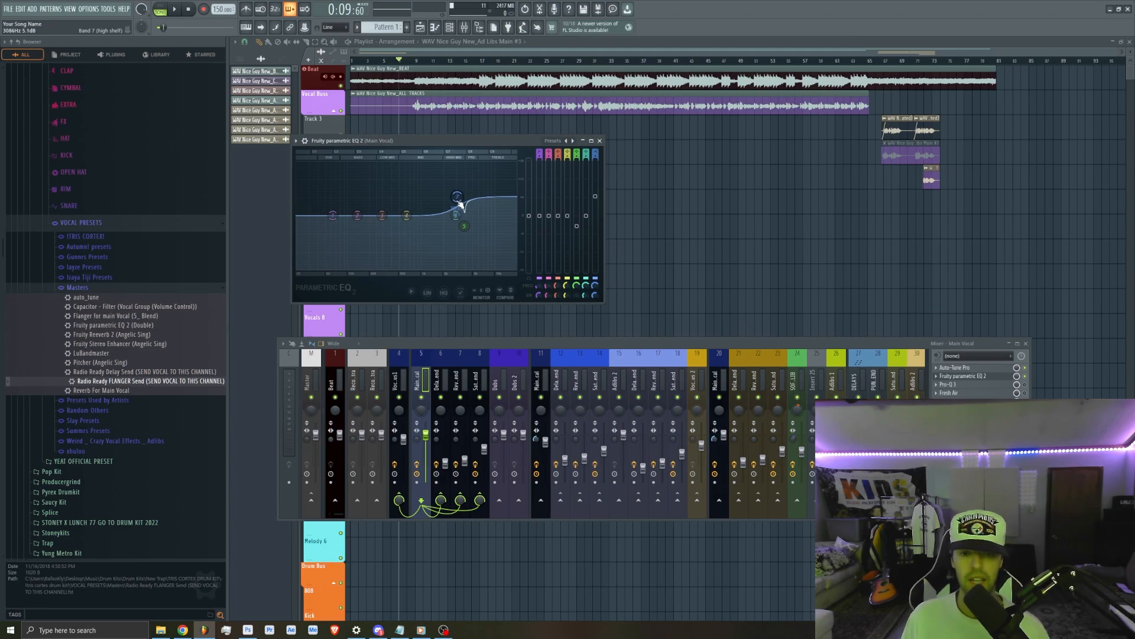
drag(461, 204, 460, 201)
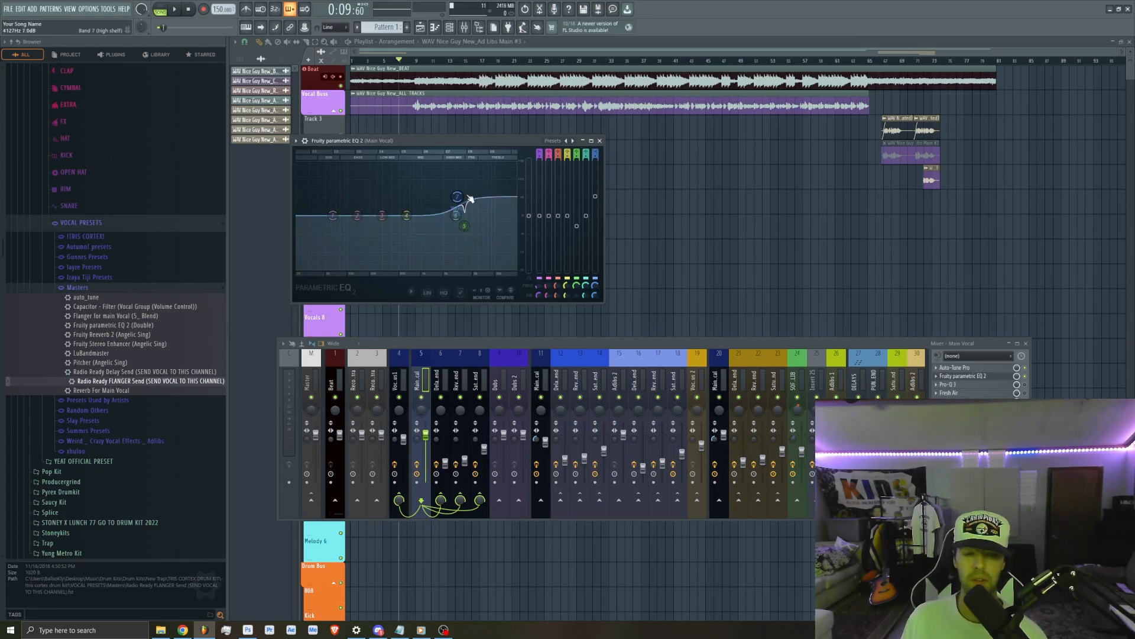
drag(470, 213, 471, 231)
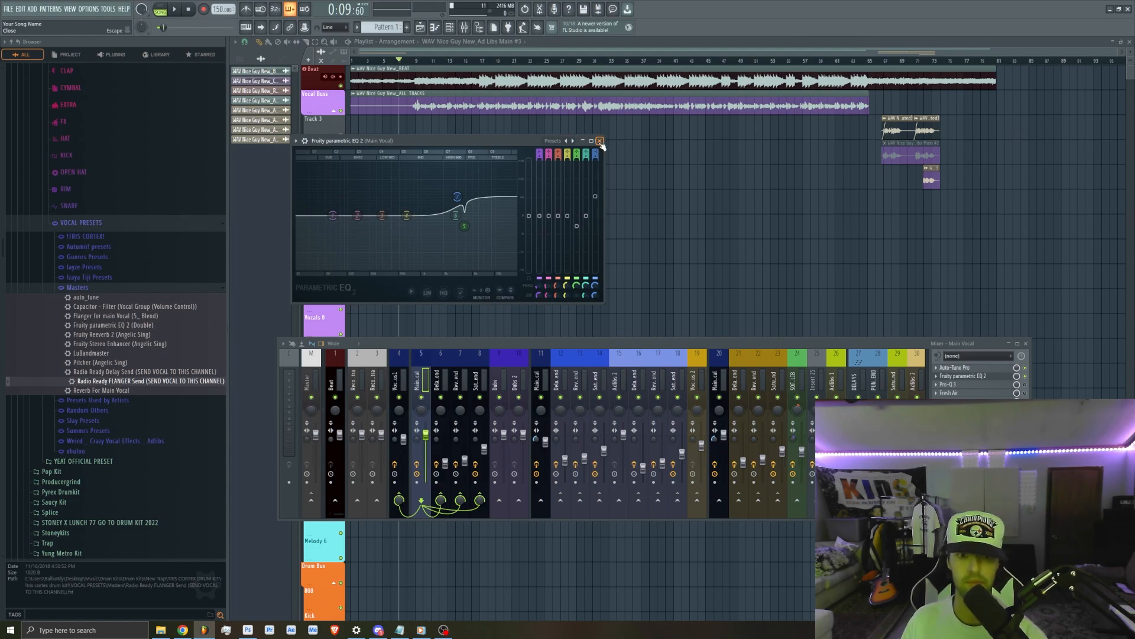
key(space)
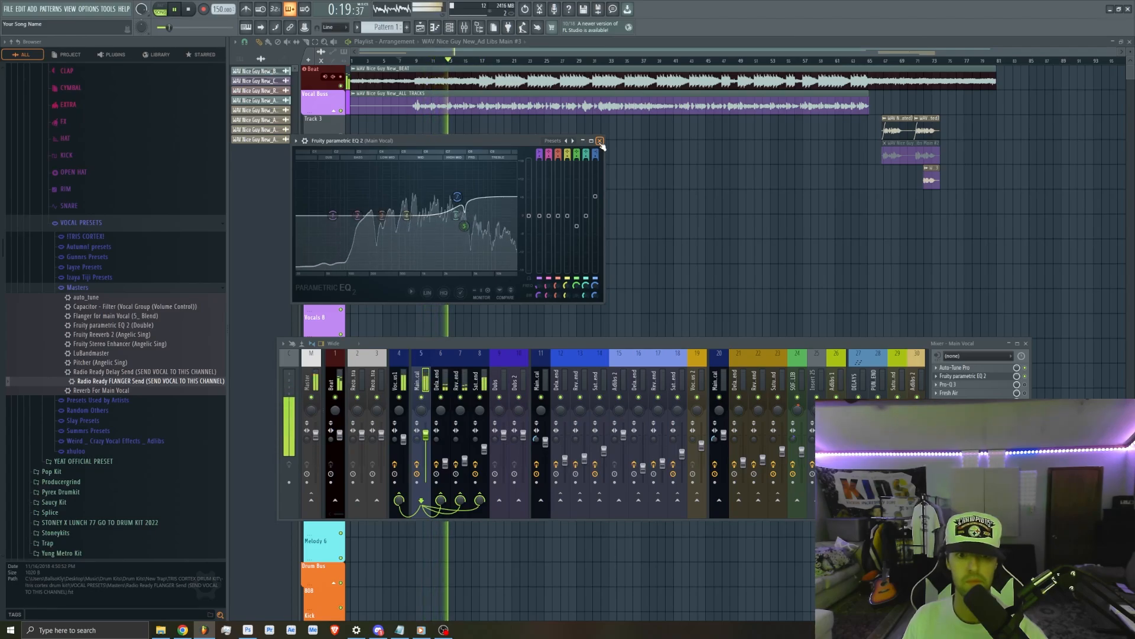
key(space)
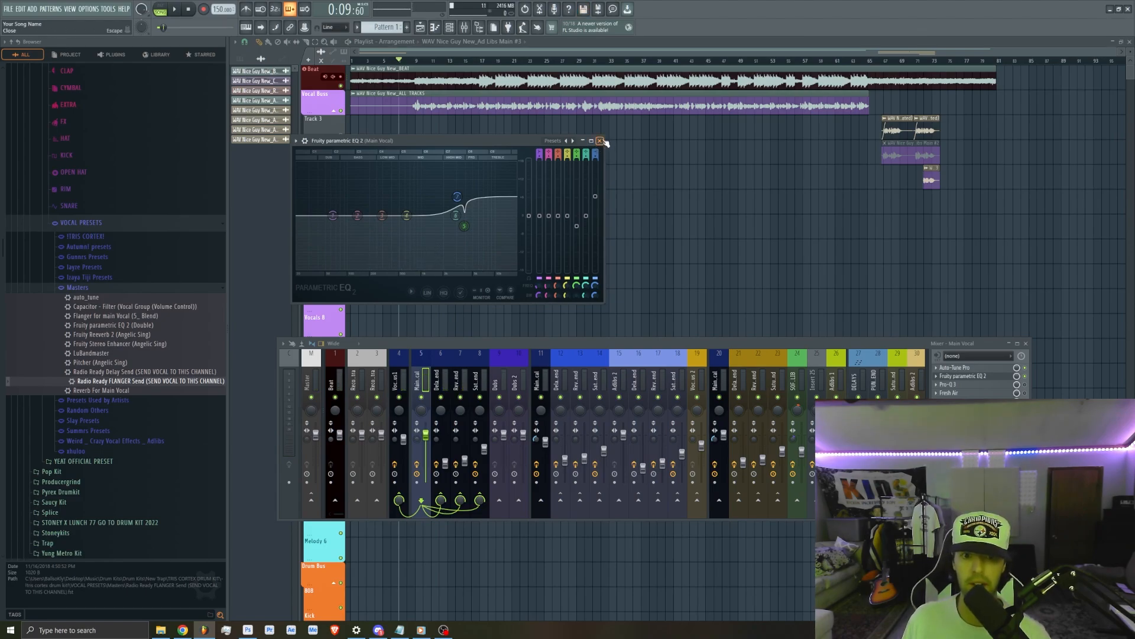
click(600, 141)
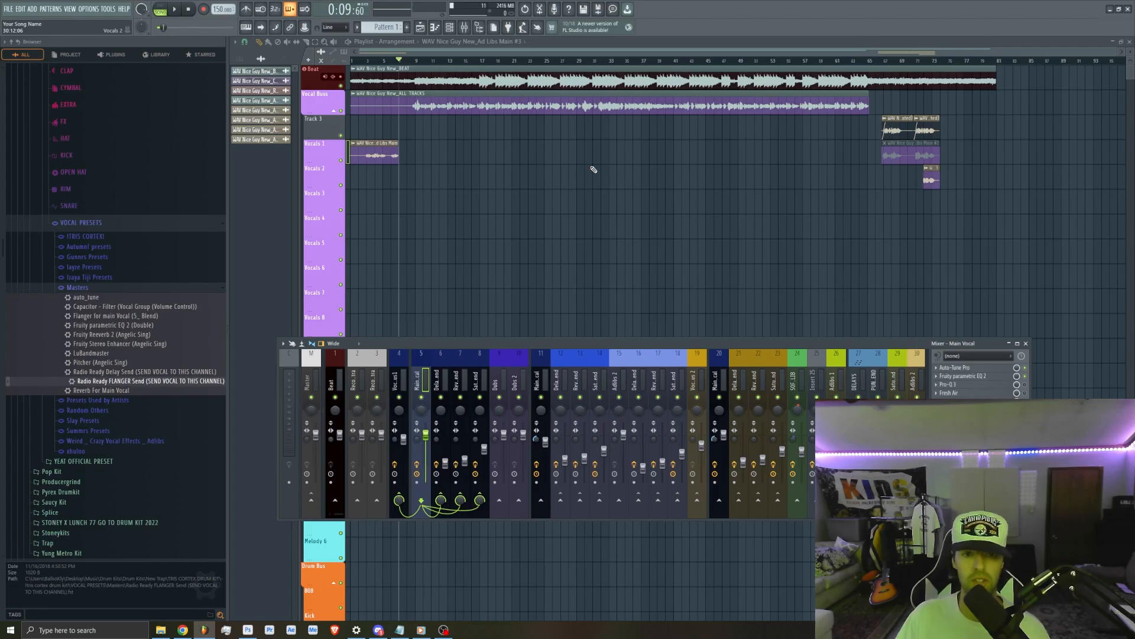
scroll(452, 137, up, 4)
ctrl+click(436, 129)
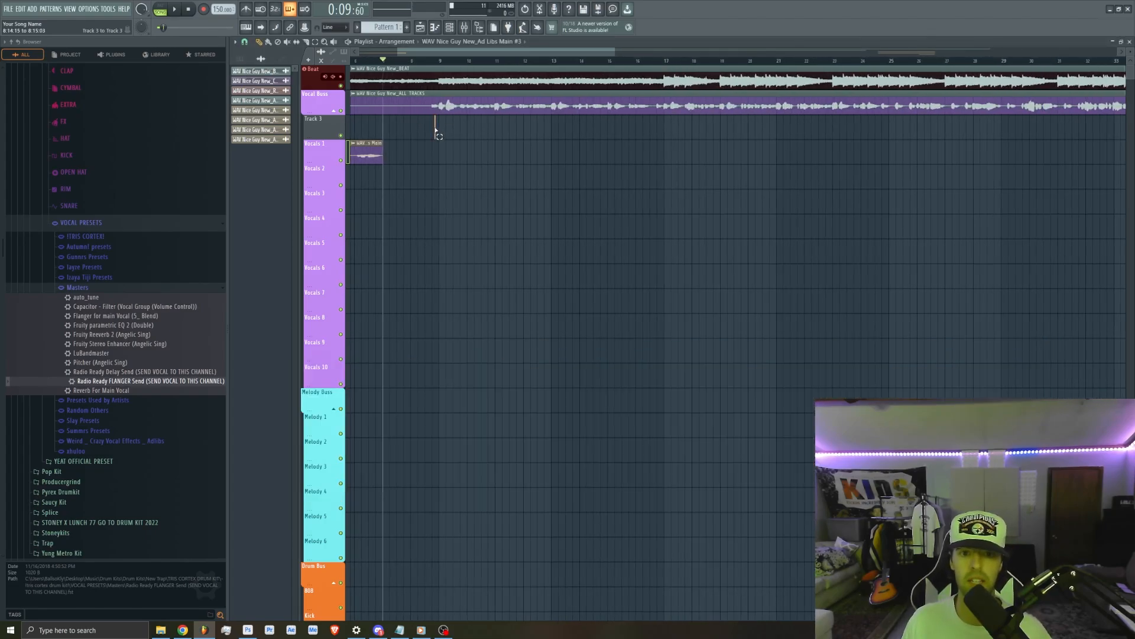
drag(436, 129, 542, 114)
ctrl+click(504, 146)
ctrl+click(557, 155)
scroll(444, 170, down, 4)
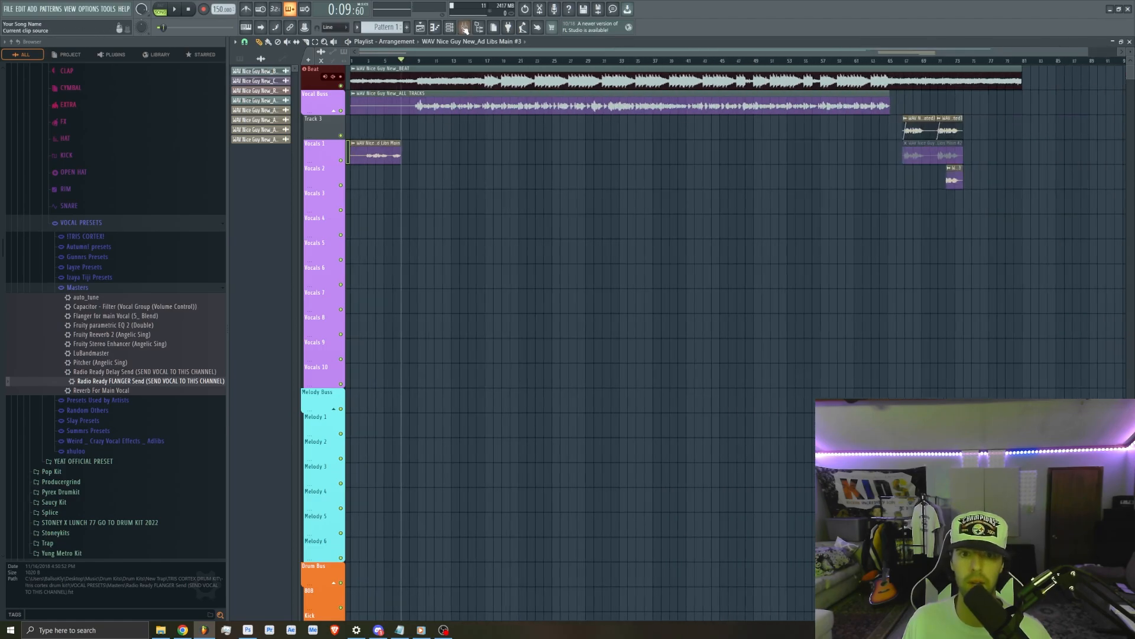
Examine the low cut, the three dynamic bands and the high cut in the Main Vocal's Pro-Q 3.
click(465, 27)
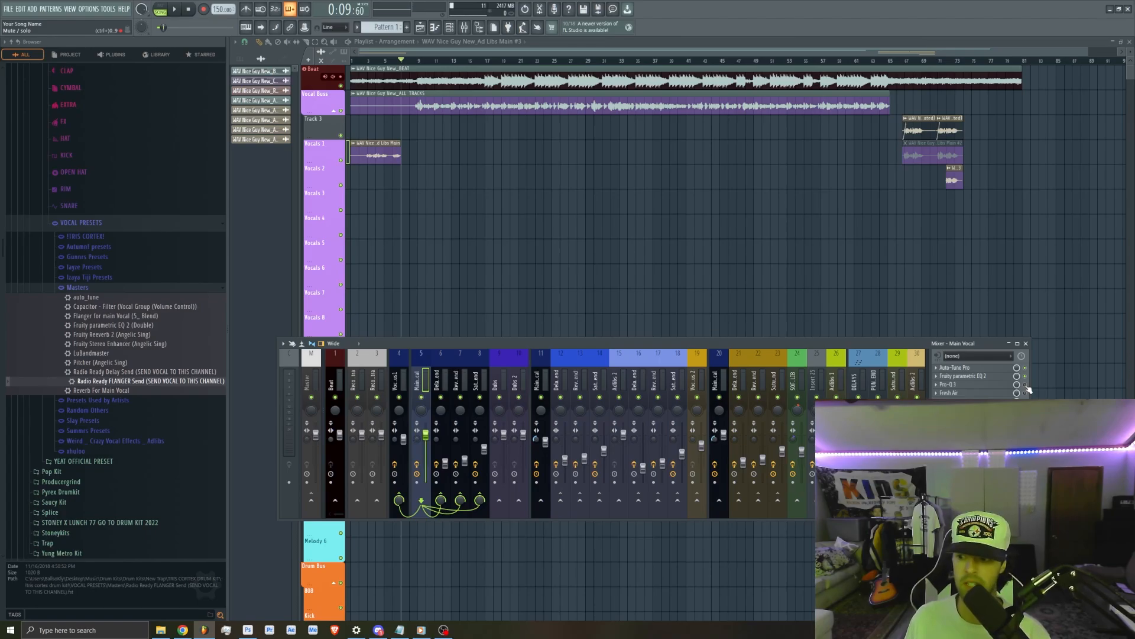
click(991, 385)
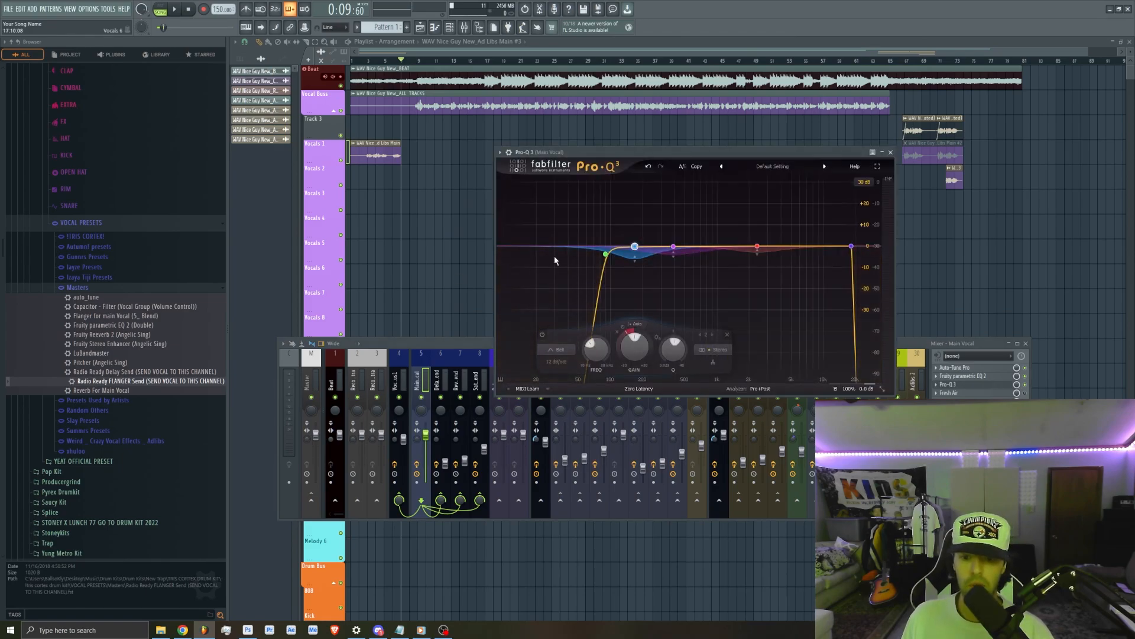
mouse_move(605, 255)
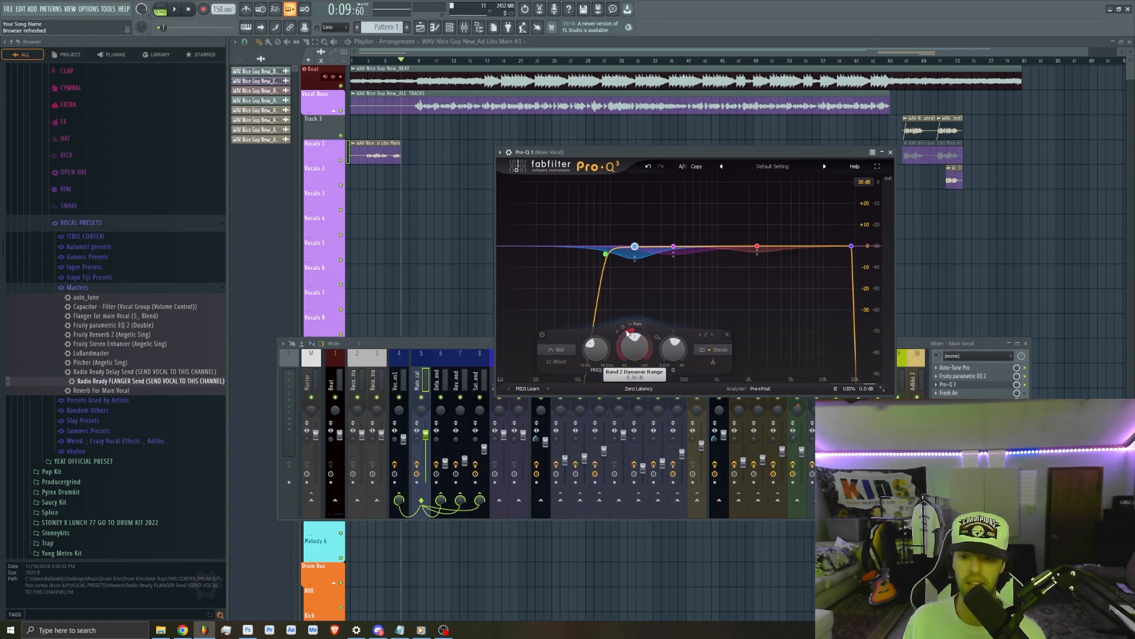
mouse_move(628, 333)
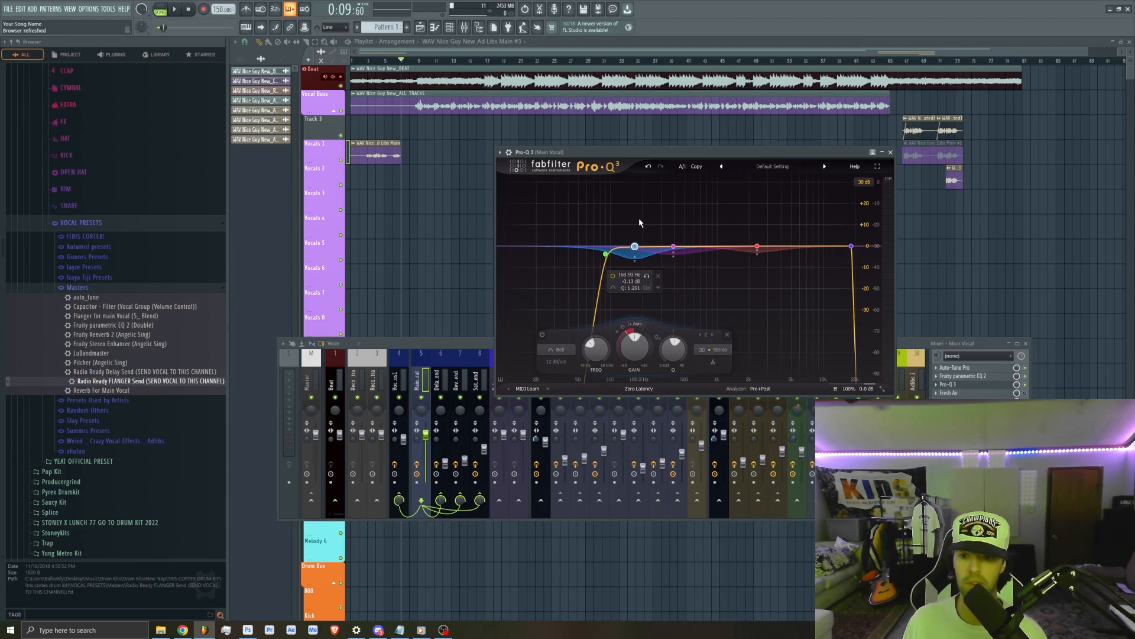
click(673, 247)
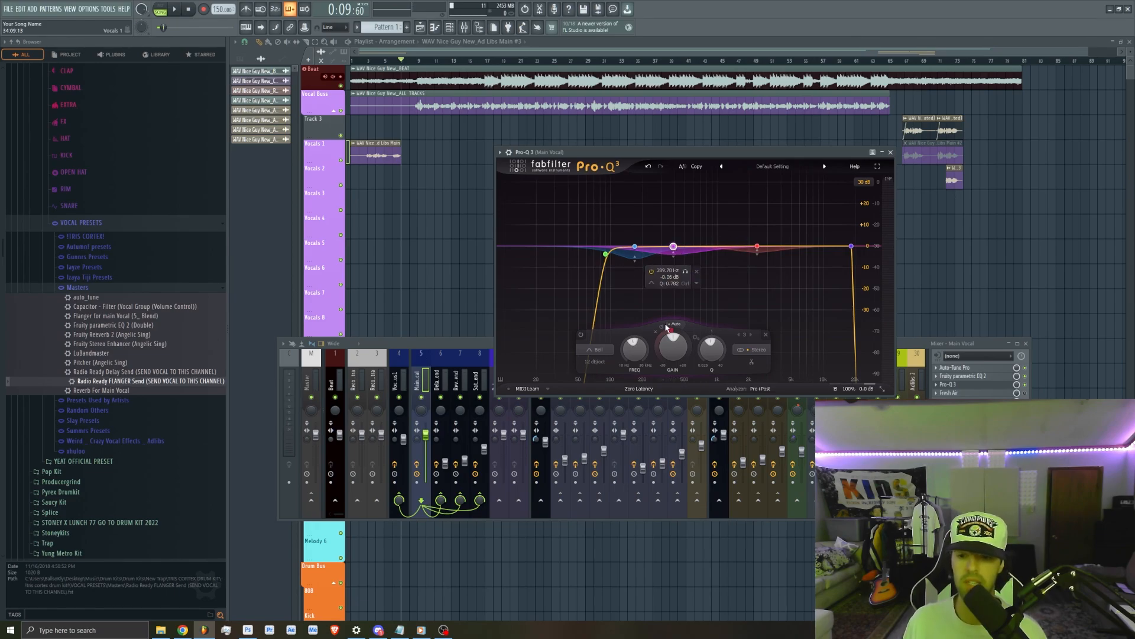
mouse_move(668, 330)
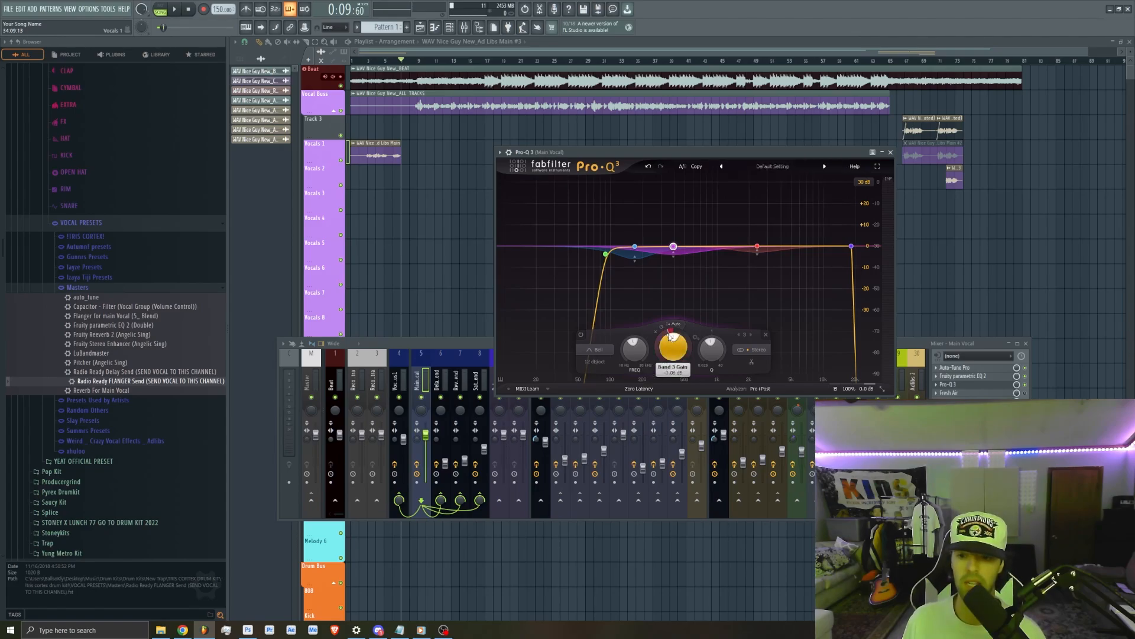
mouse_move(674, 247)
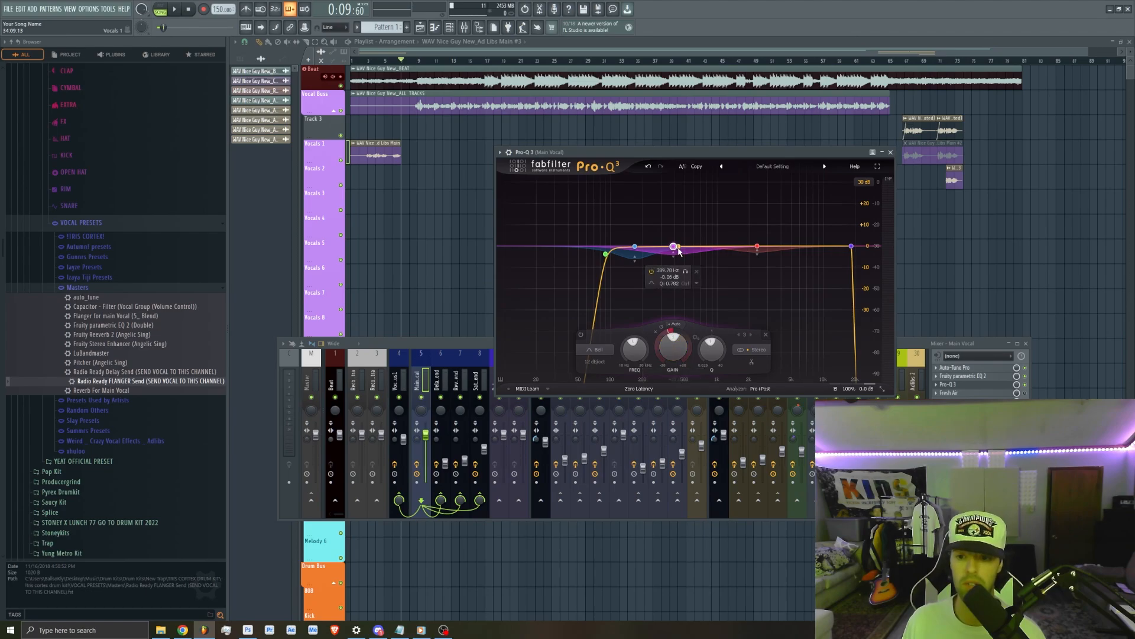
mouse_move(757, 246)
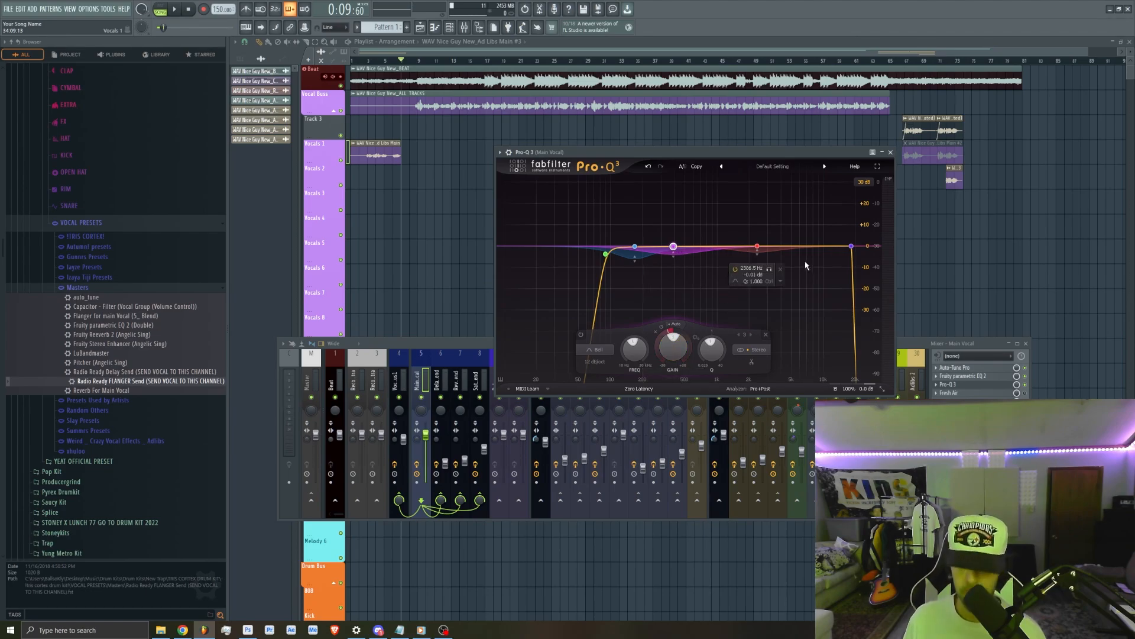
click(759, 247)
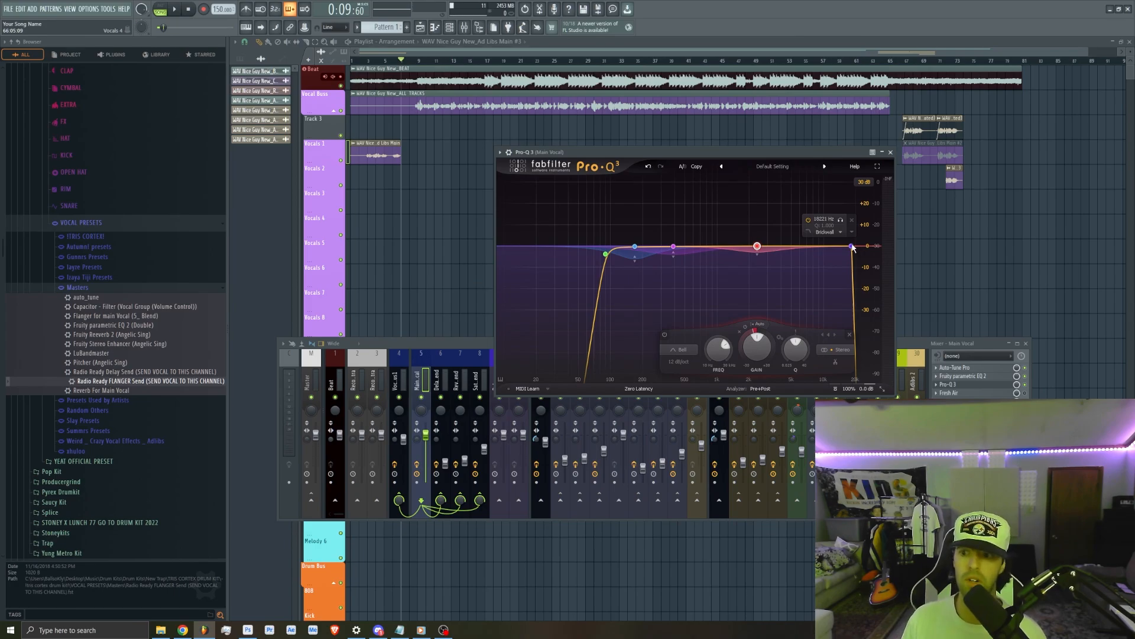
click(890, 153)
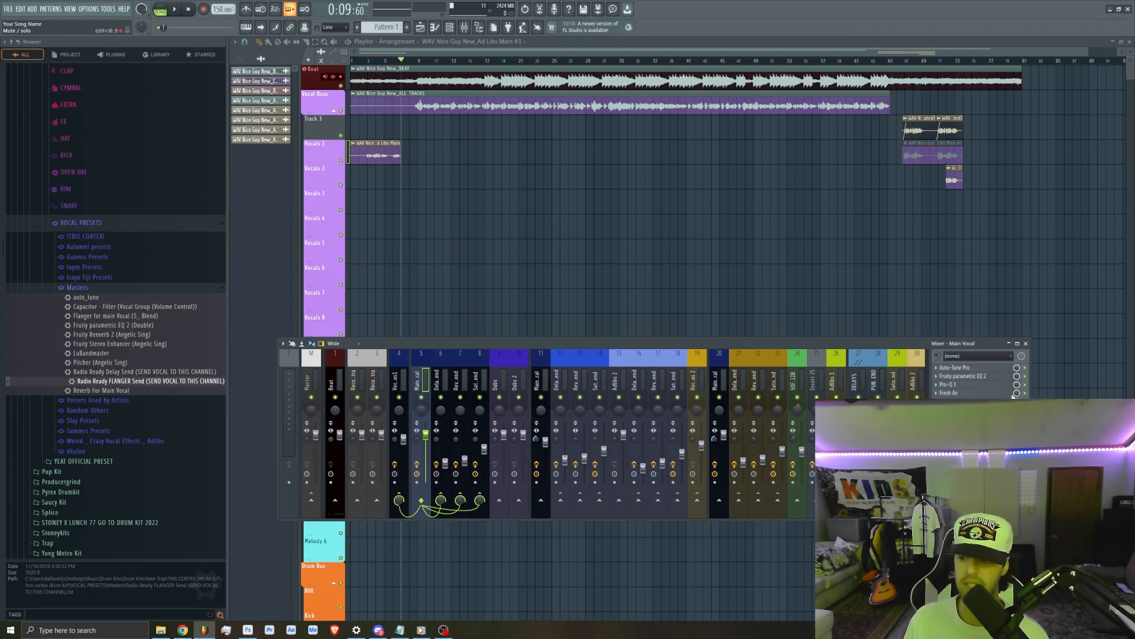
Examine the Mid Air and High Air amounts in the Main Vocal's Fresh Air, referring back to the Pro-Q 3 curve.
click(981, 395)
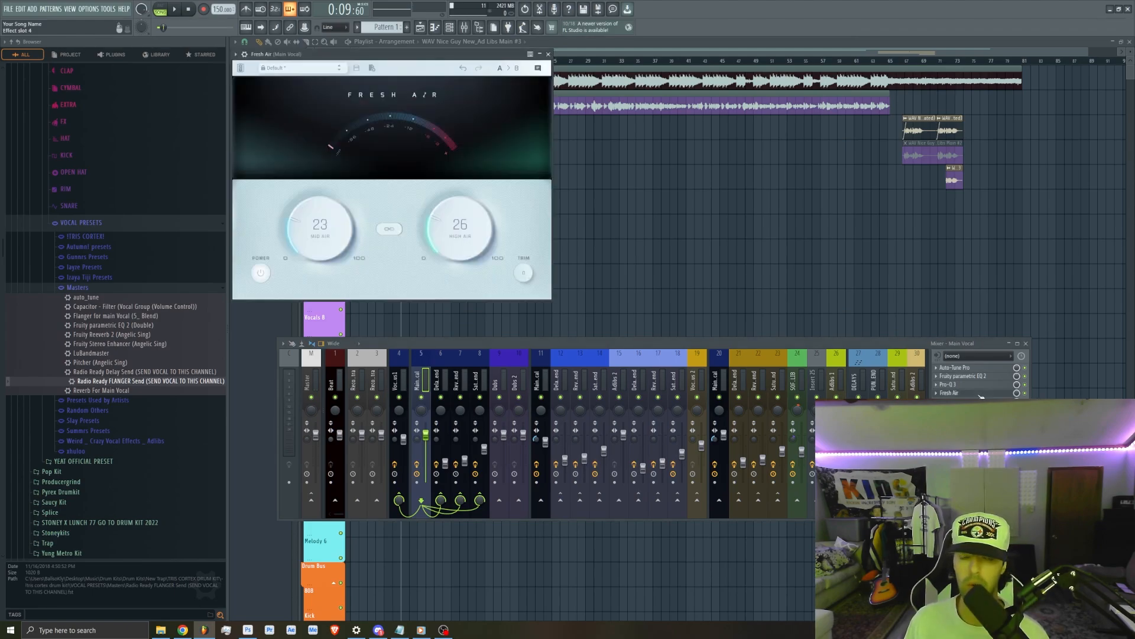
drag(407, 55, 561, 136)
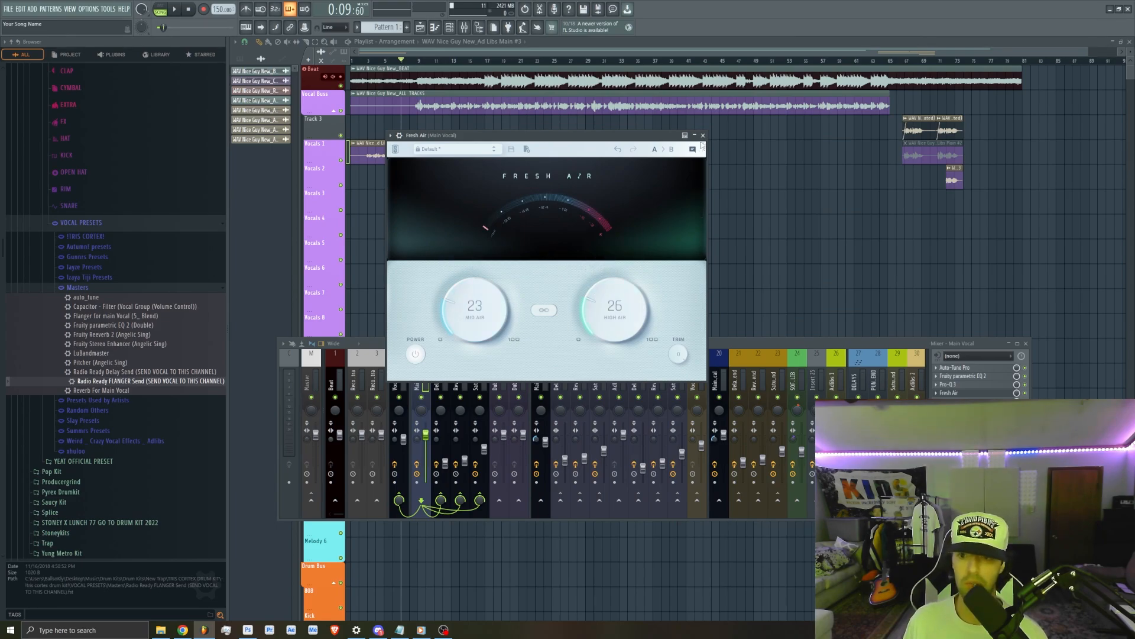
click(972, 385)
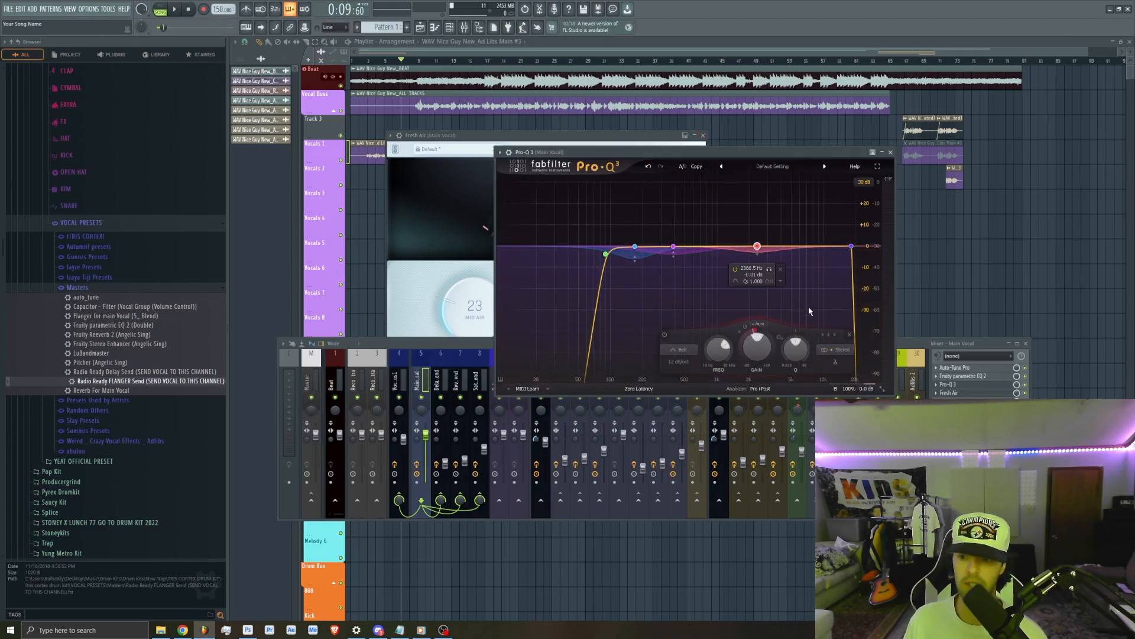
click(891, 153)
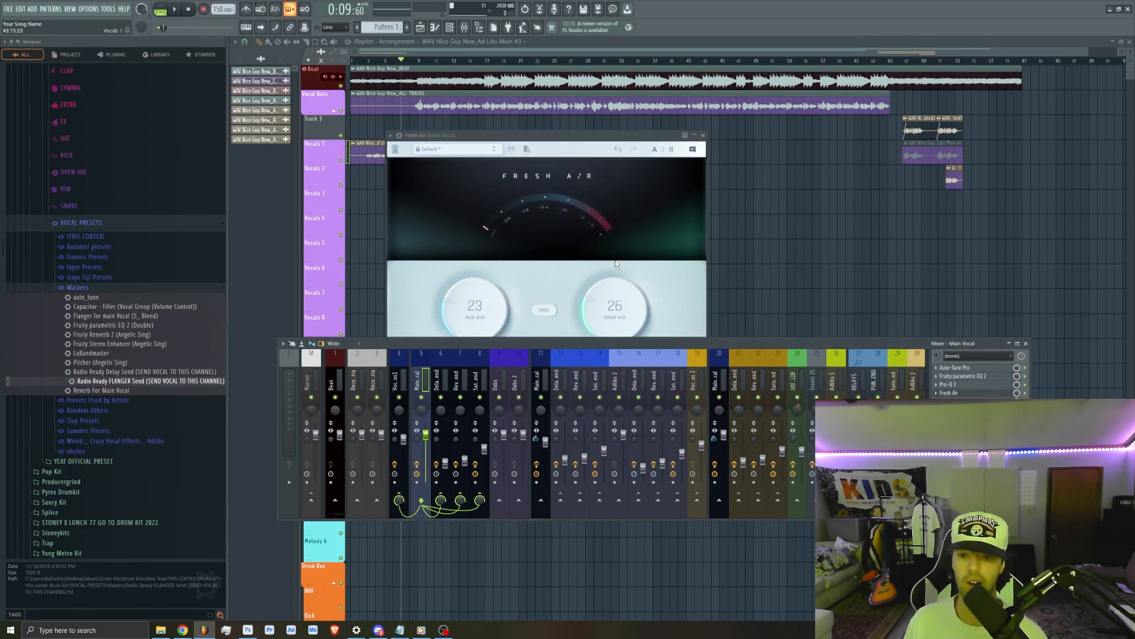
click(703, 136)
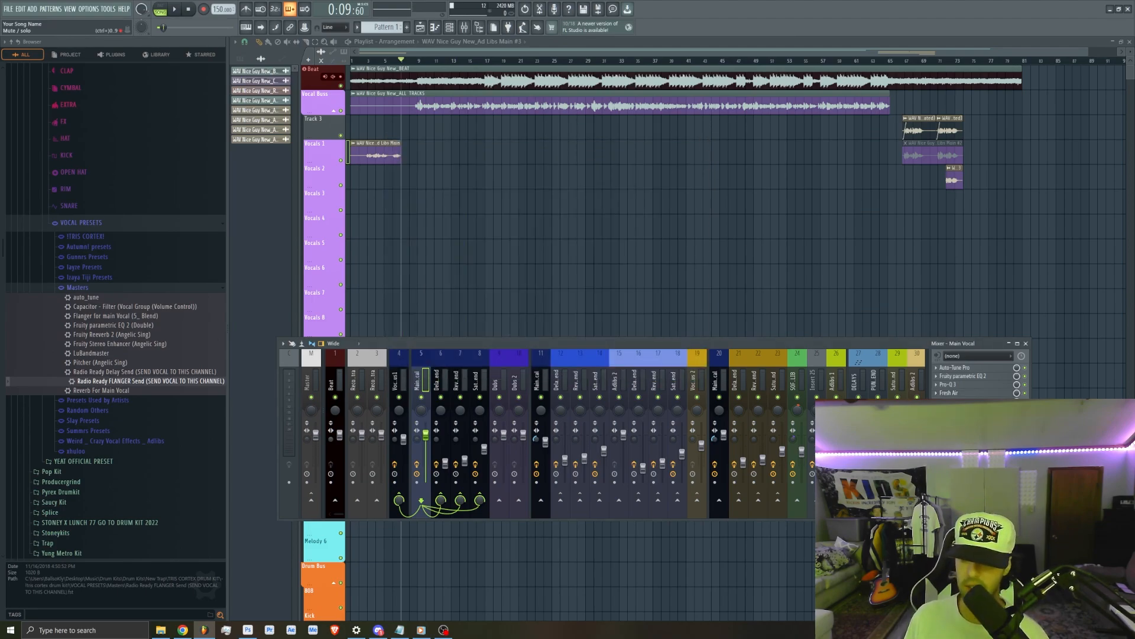
Show the Main Vocal's DeEsser, Fresh Air and Pro-Q 3 together, arranged so their controls can be compared.
click(959, 401)
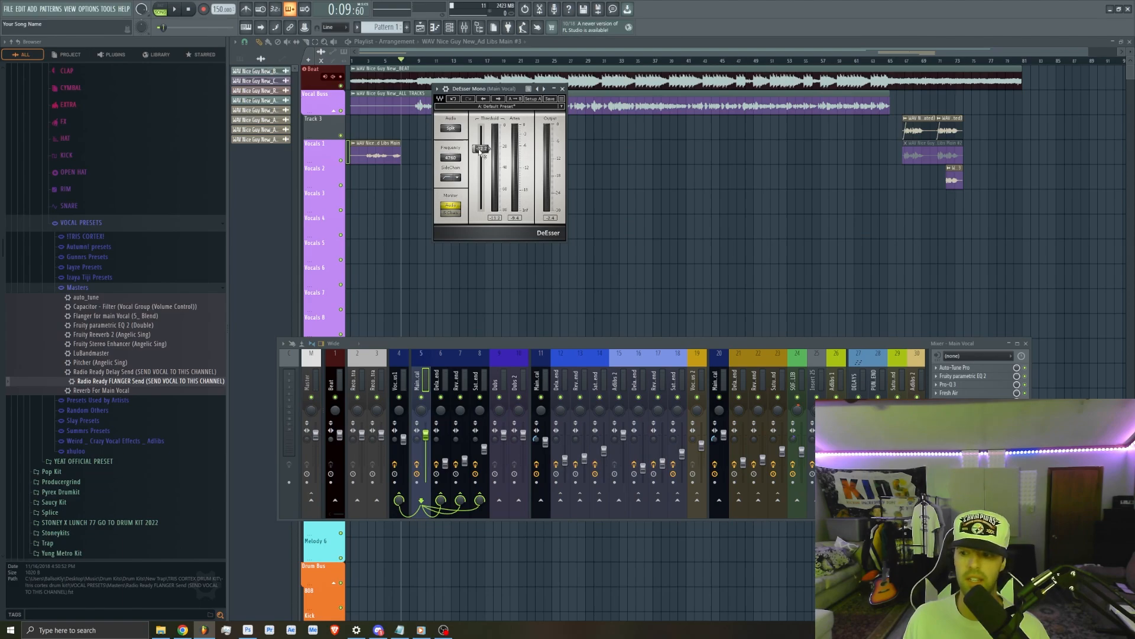
click(965, 394)
drag(552, 135, 775, 84)
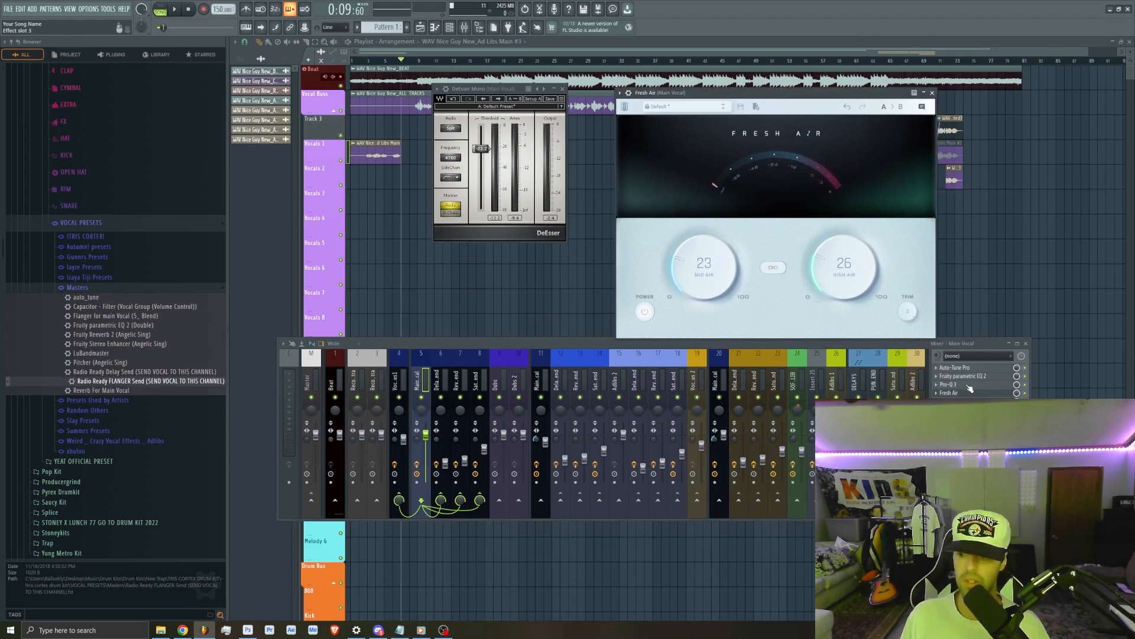
click(949, 384)
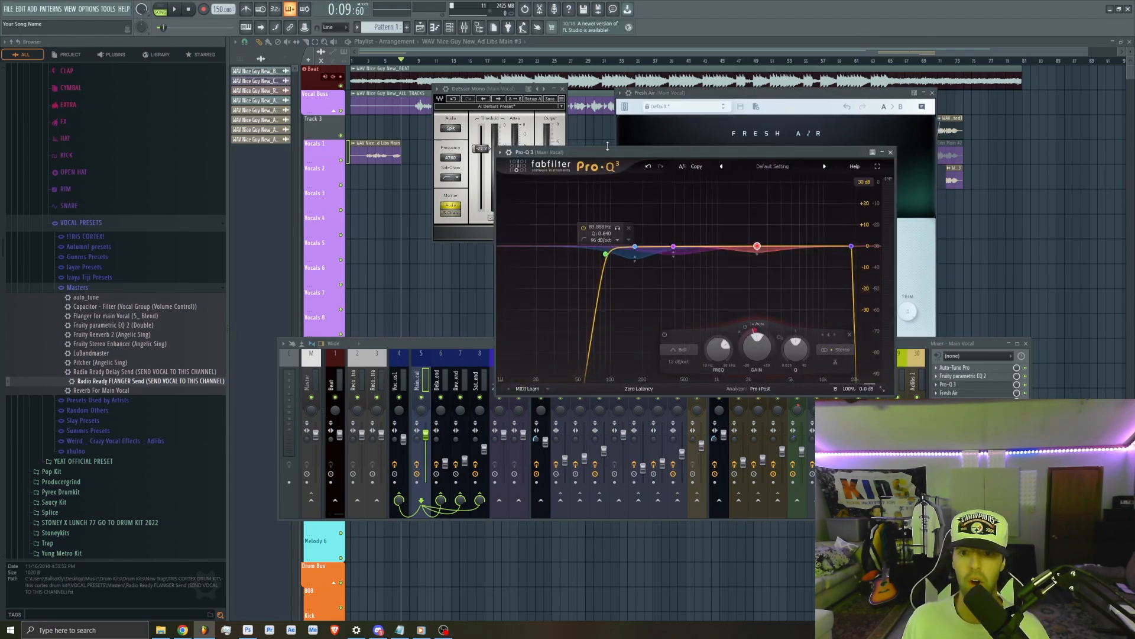
drag(611, 159, 421, 280)
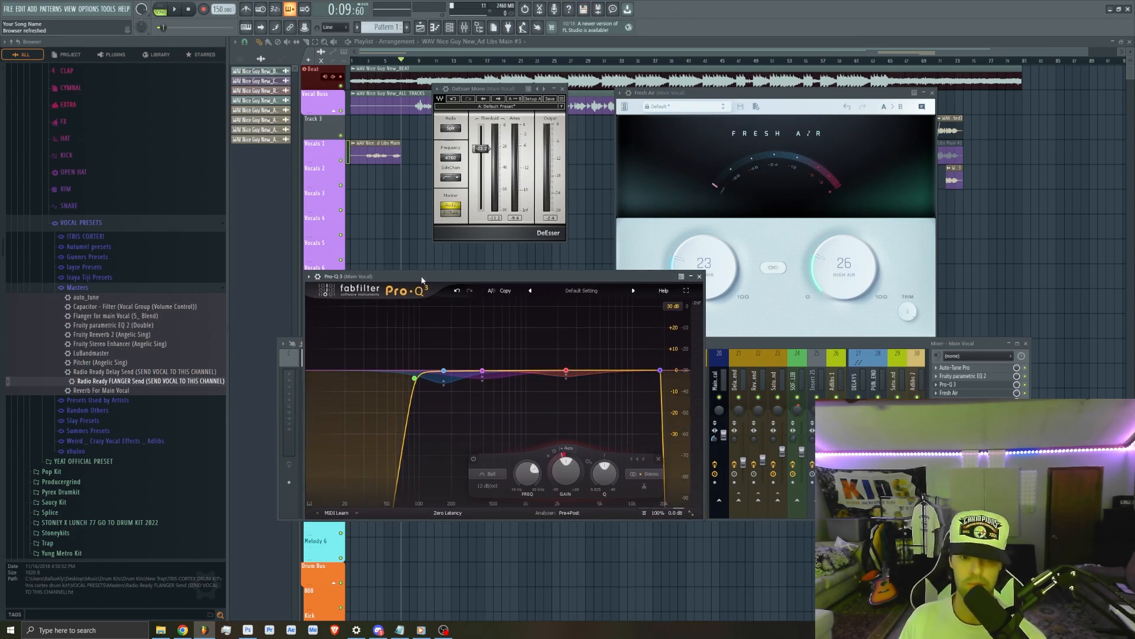
Audition the vocal while watching the DeEsser, Fresh Air and Pro-Q 3 meters, and close the three plugins.
key(space)
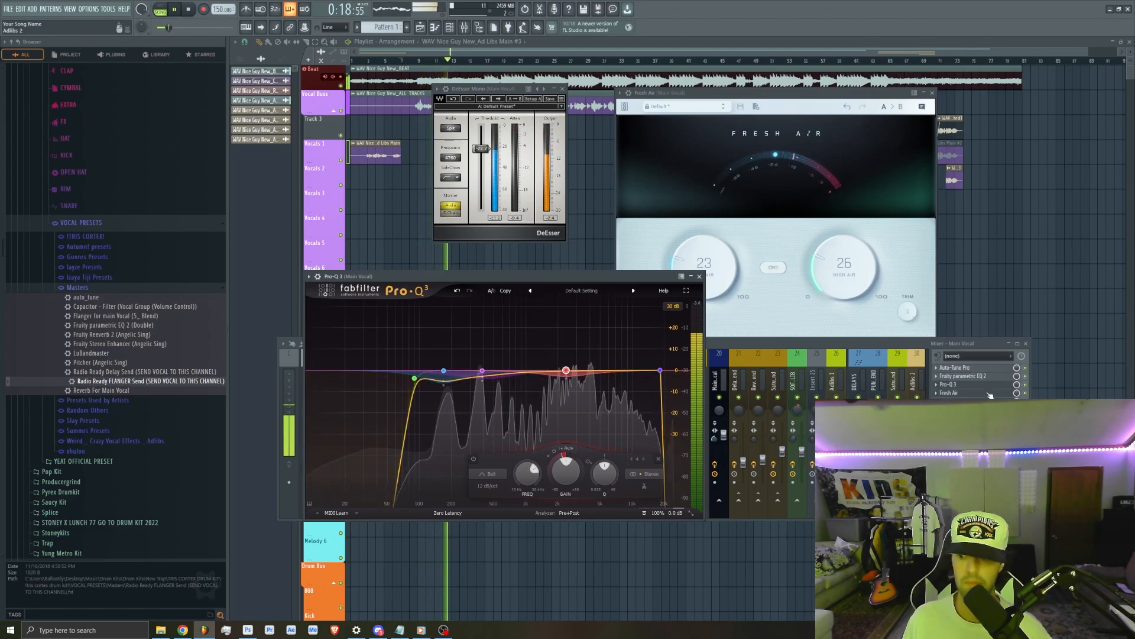
click(1029, 390)
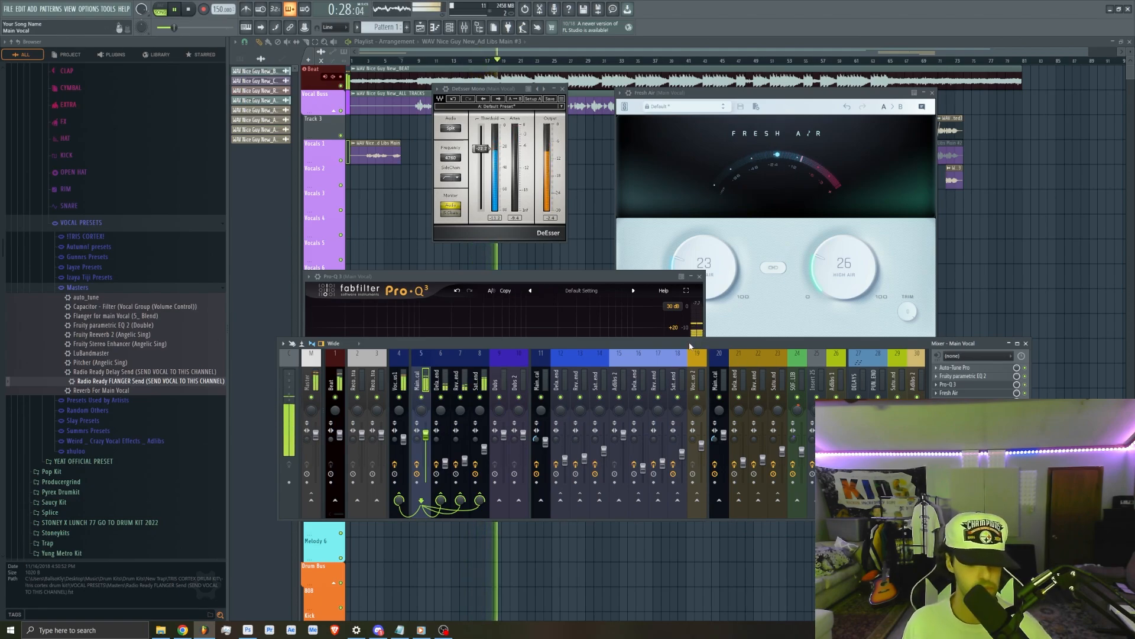
key(space)
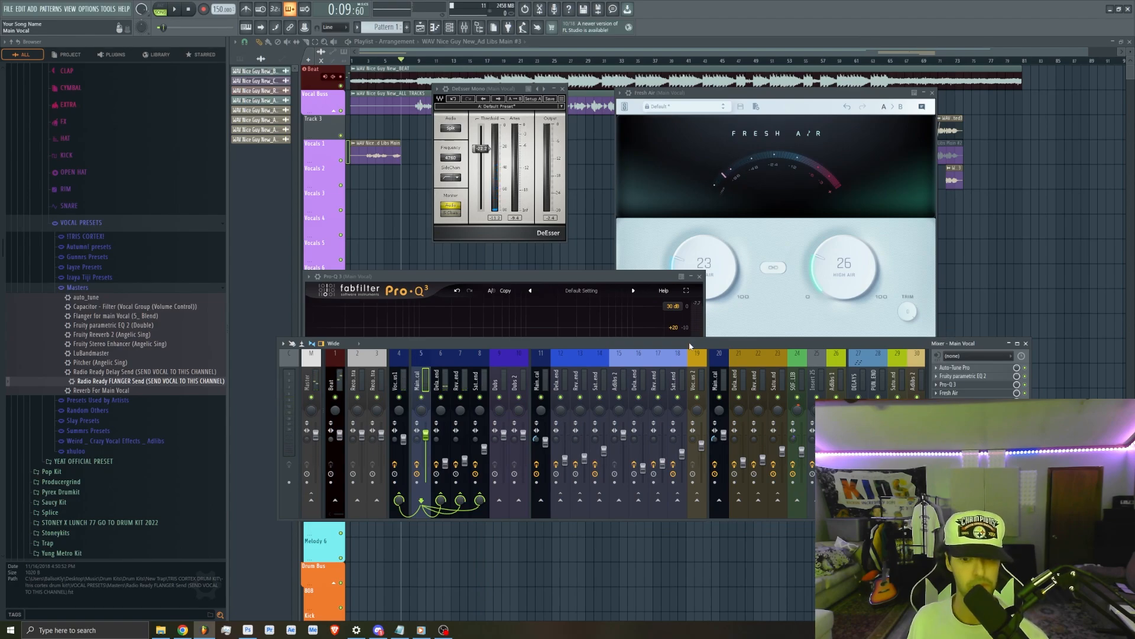
click(963, 385)
click(962, 394)
click(962, 402)
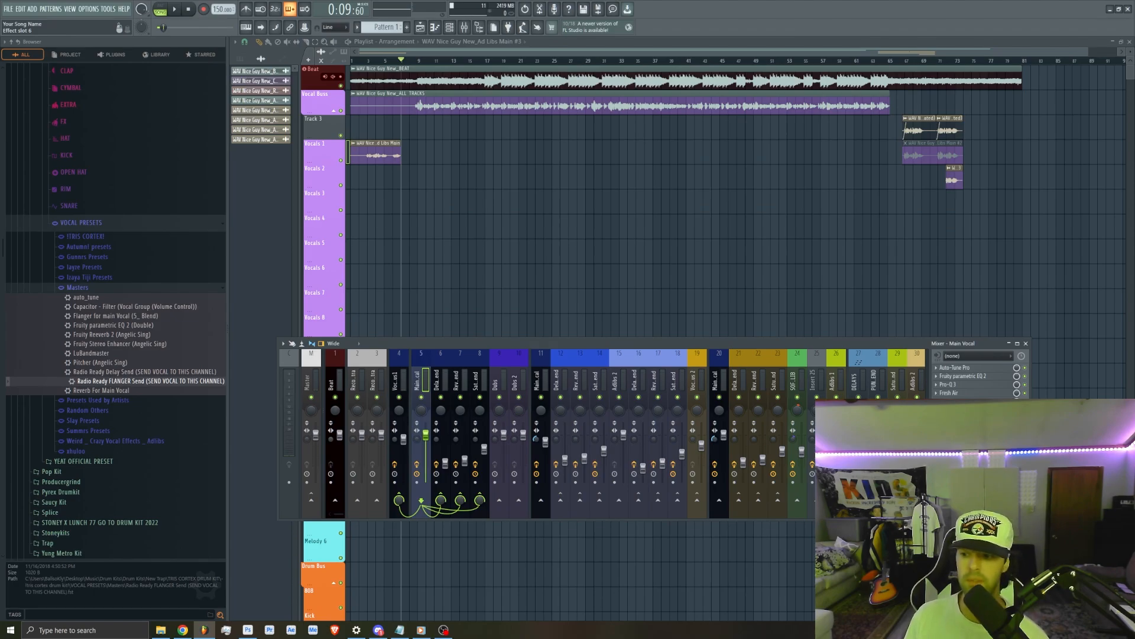
Show the Main Vocal's CLA-76 and CLA-2A compressors together and compare the loud and quiet parts of the vocal waveform.
click(963, 410)
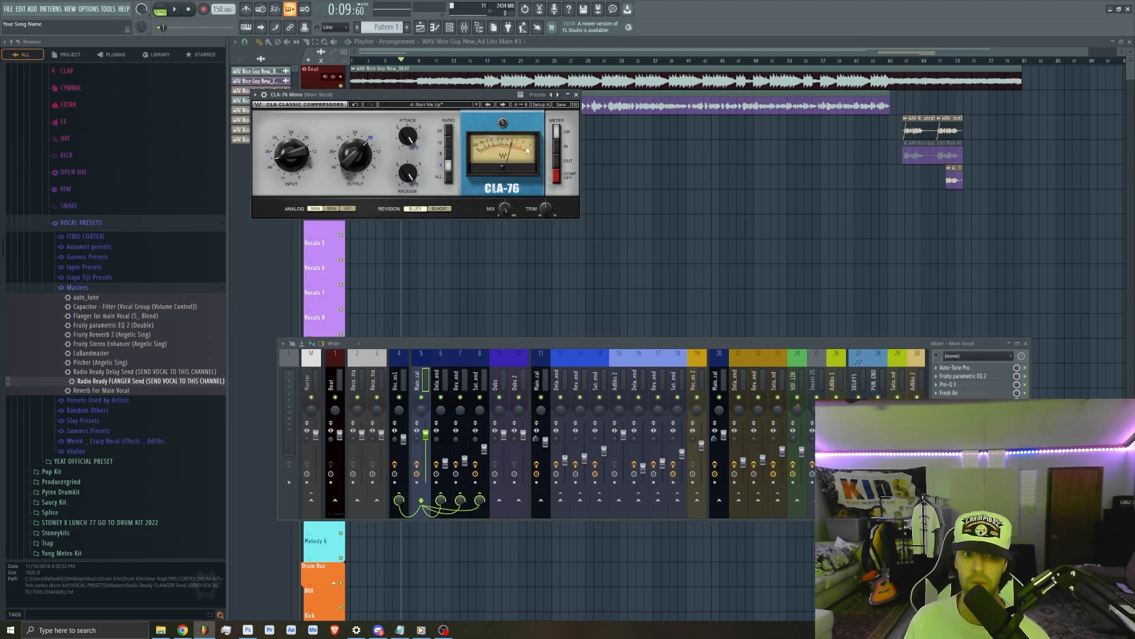
click(963, 418)
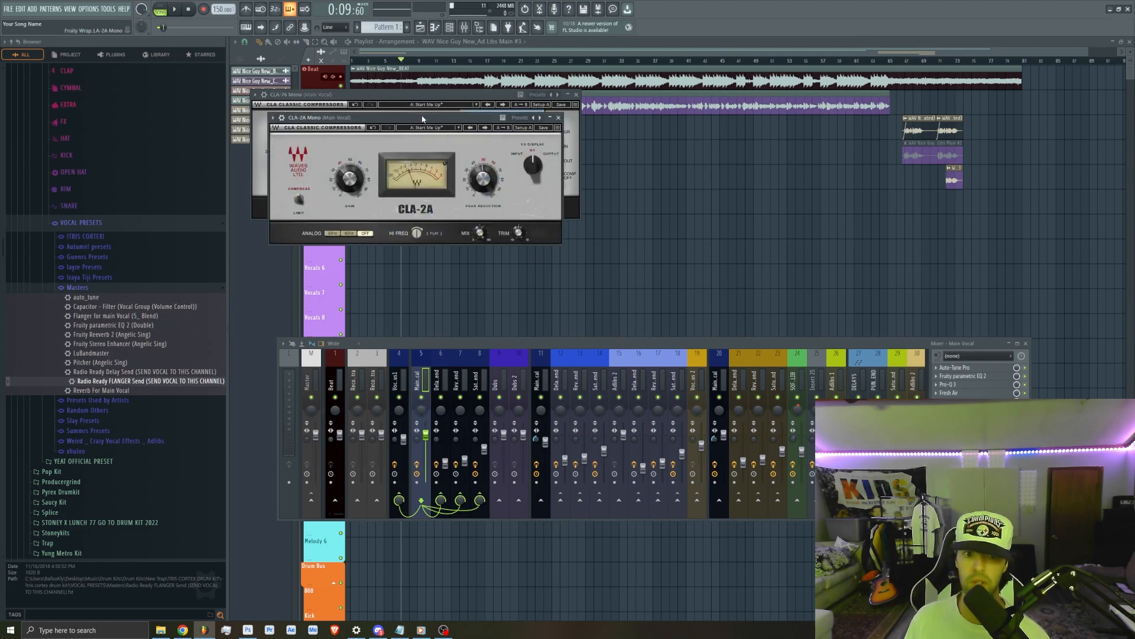
drag(425, 120, 440, 225)
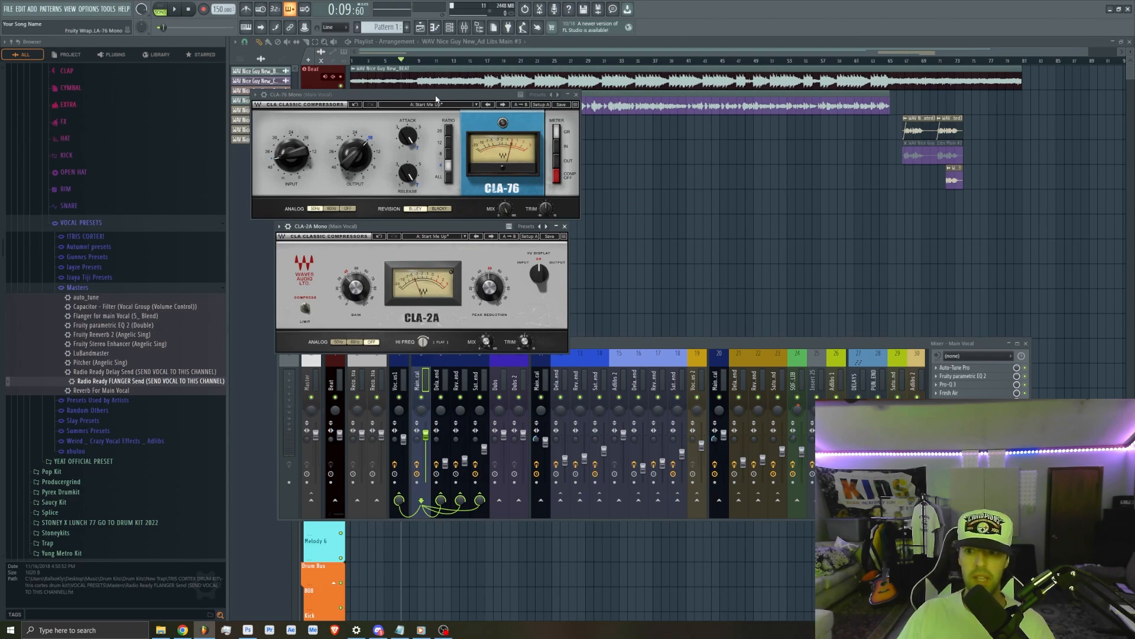
drag(496, 93, 816, 136)
scroll(400, 120, up, 8)
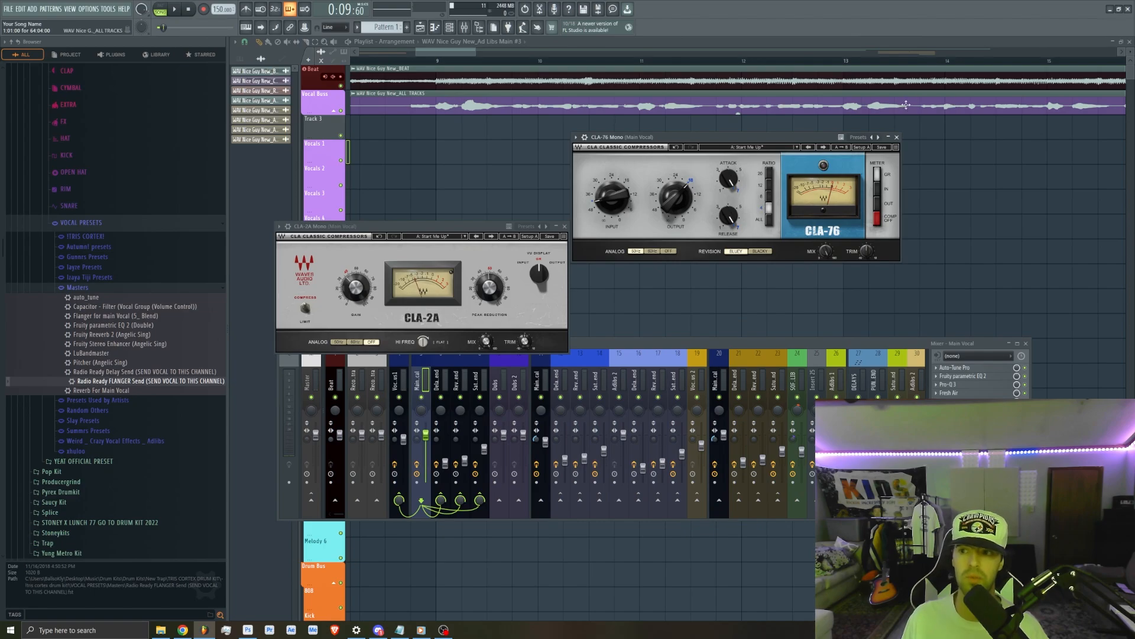
scroll(484, 173, down, 3)
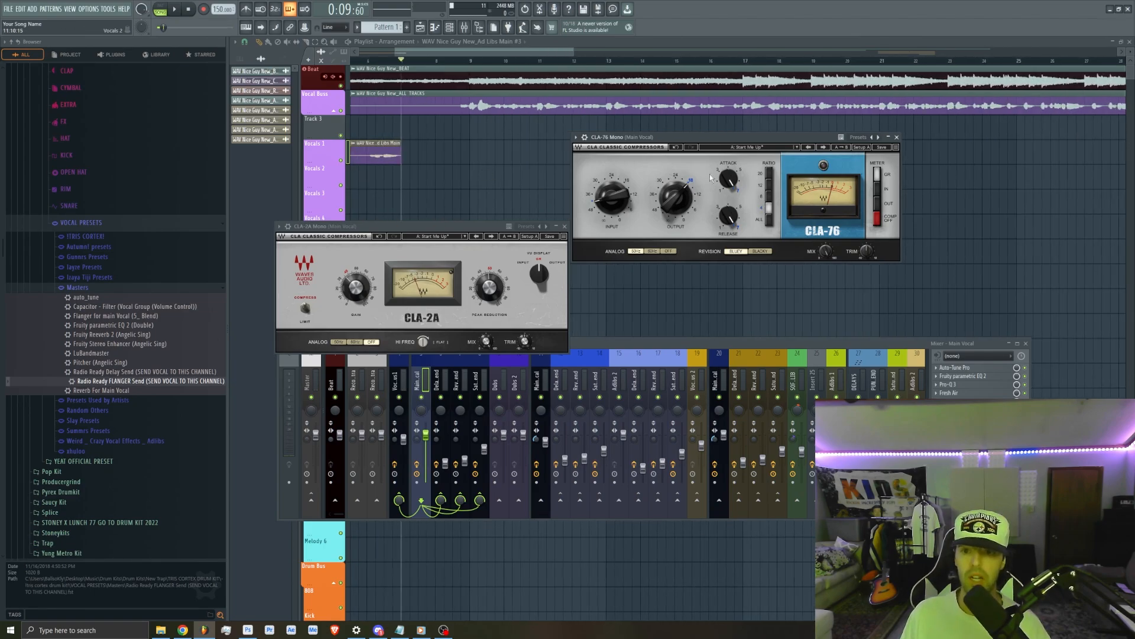
drag(737, 141, 457, 99)
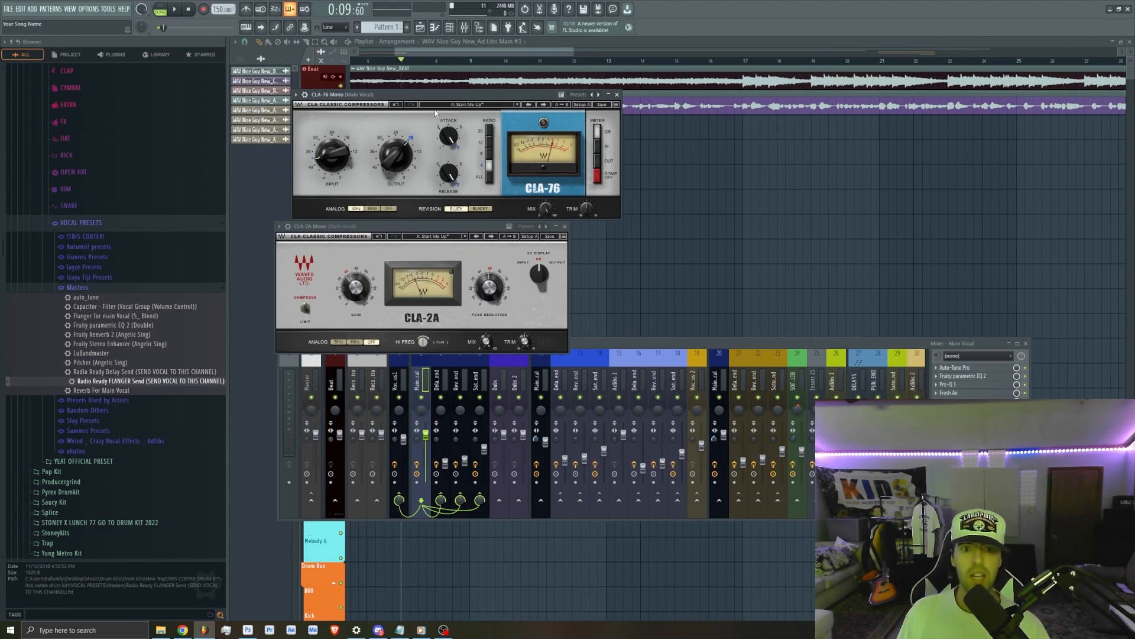
drag(435, 99, 486, 102)
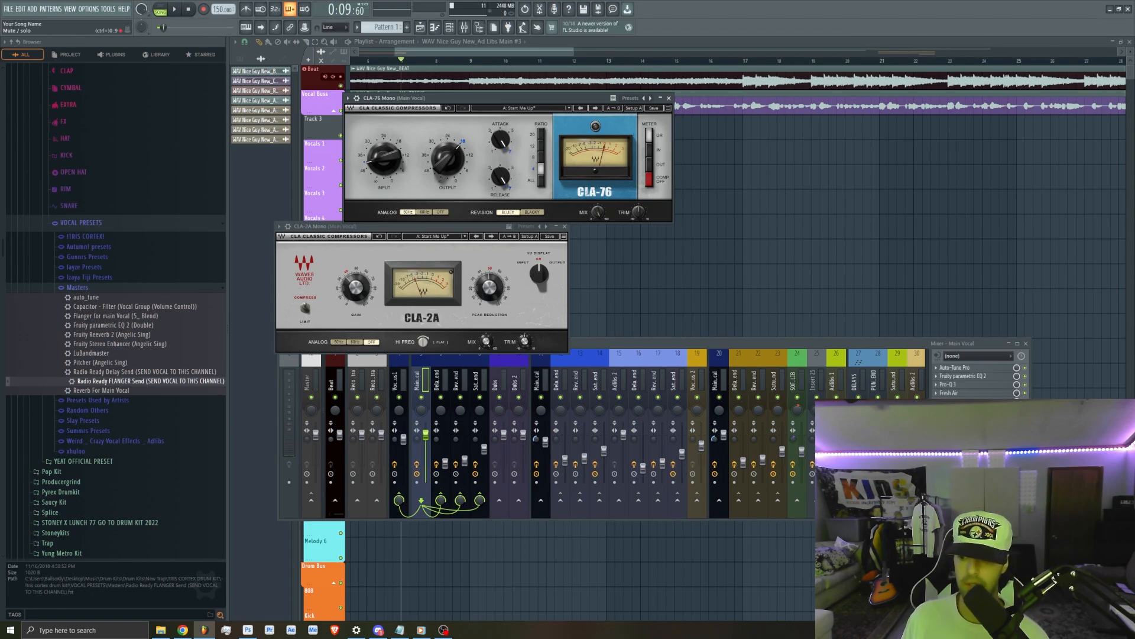
Close the CLA-2A and audition the vocal while checking the CLA-76's input level and gain reduction meter.
click(970, 418)
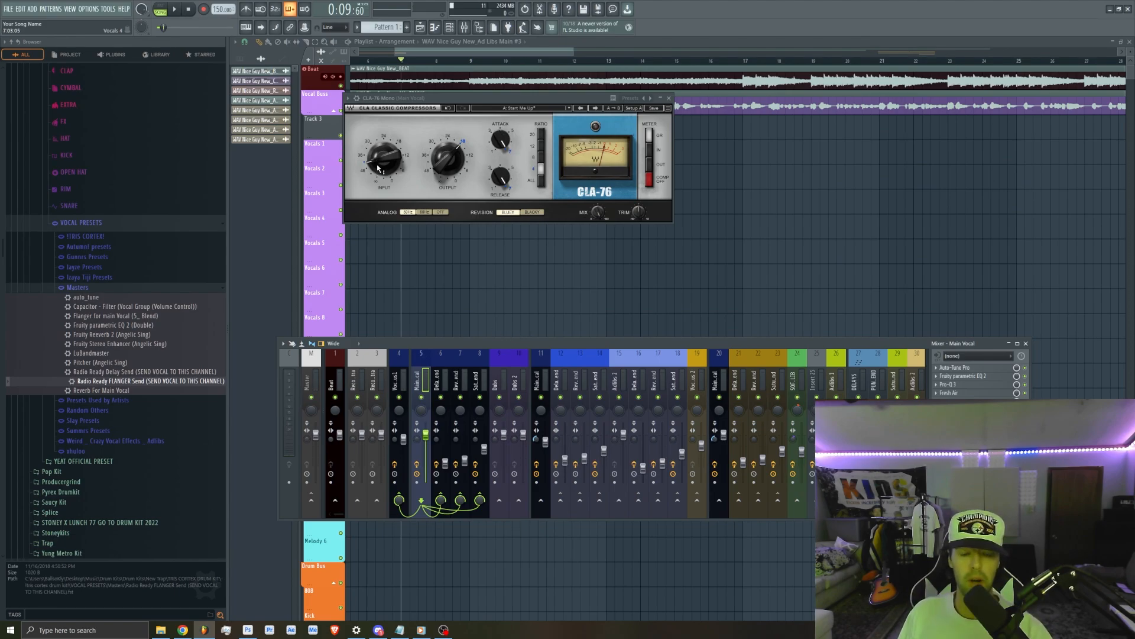
mouse_move(378, 168)
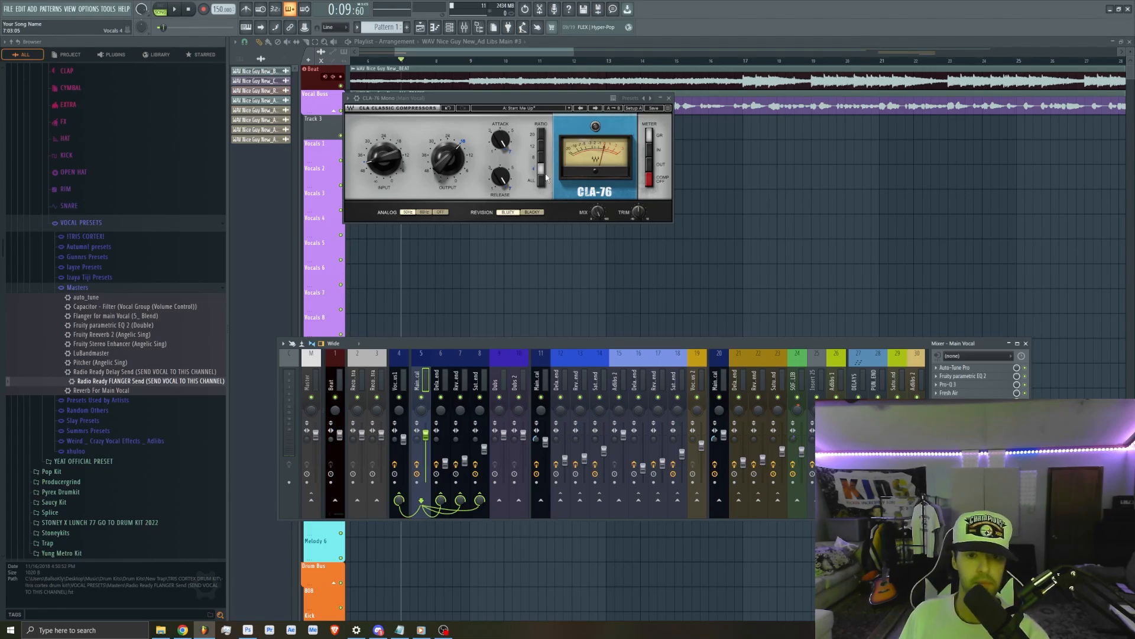
key(space)
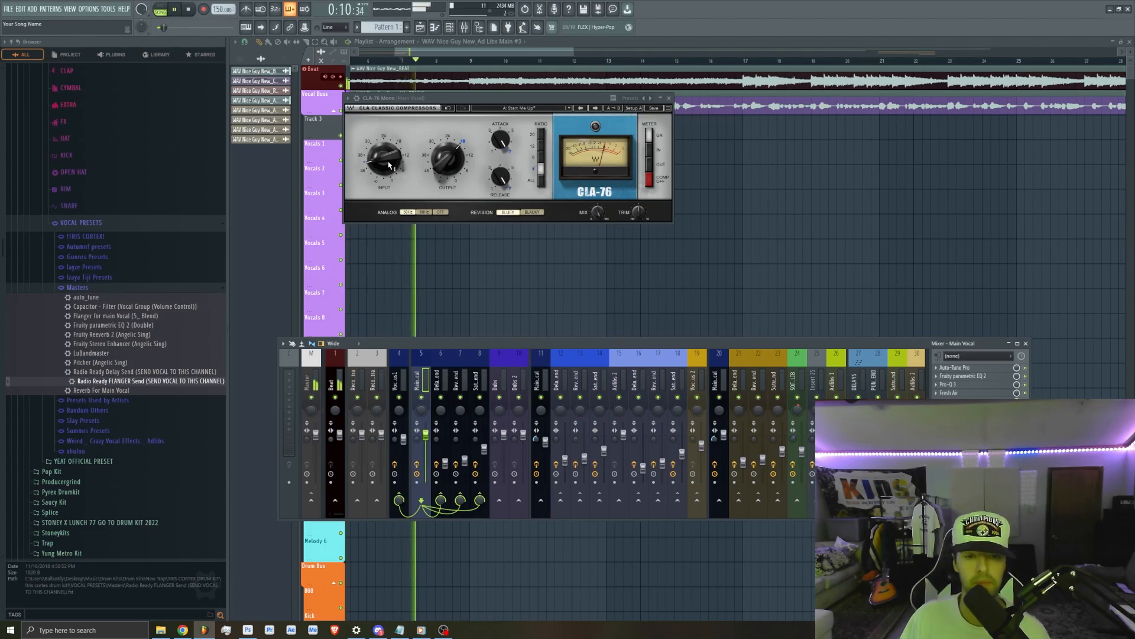
click(388, 165)
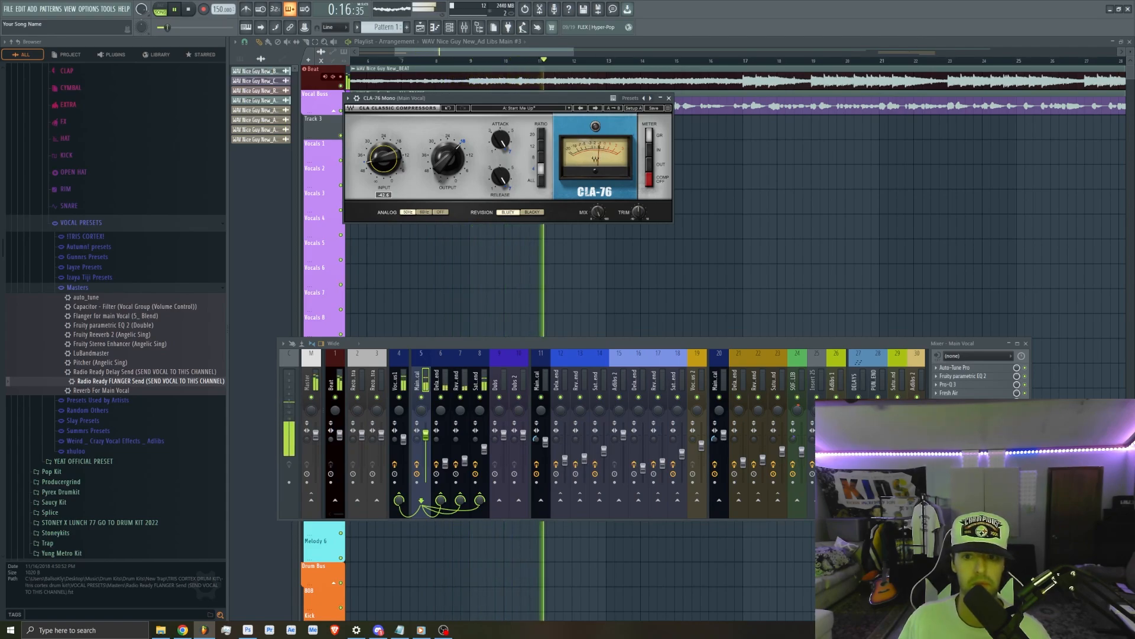
mouse_move(389, 165)
mouse_down()
mouse_move(389, 143)
mouse_move(389, 184)
mouse_move(388, 166)
mouse_up()
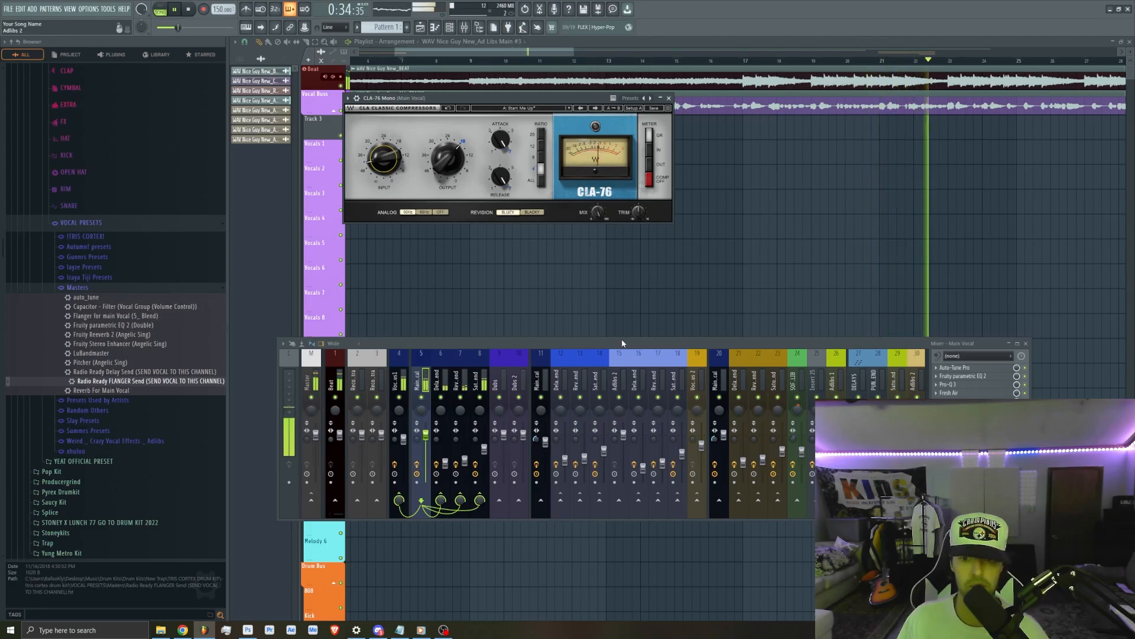
key(space)
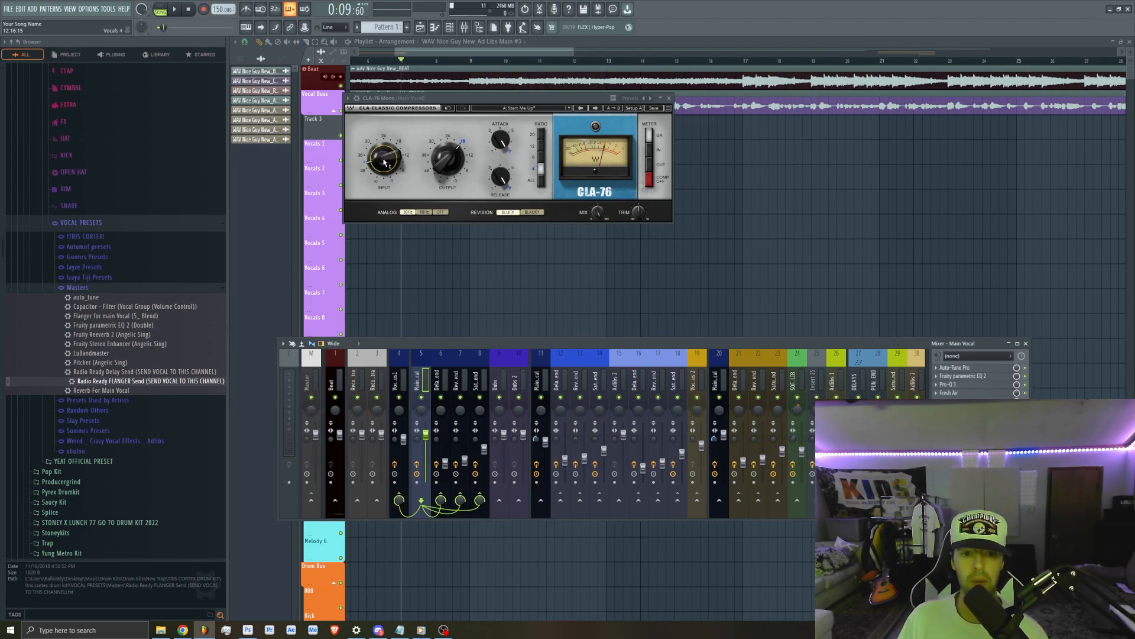
Review the CLA-76's input, output and analog settings, save the project and close the compressor.
mouse_move(382, 170)
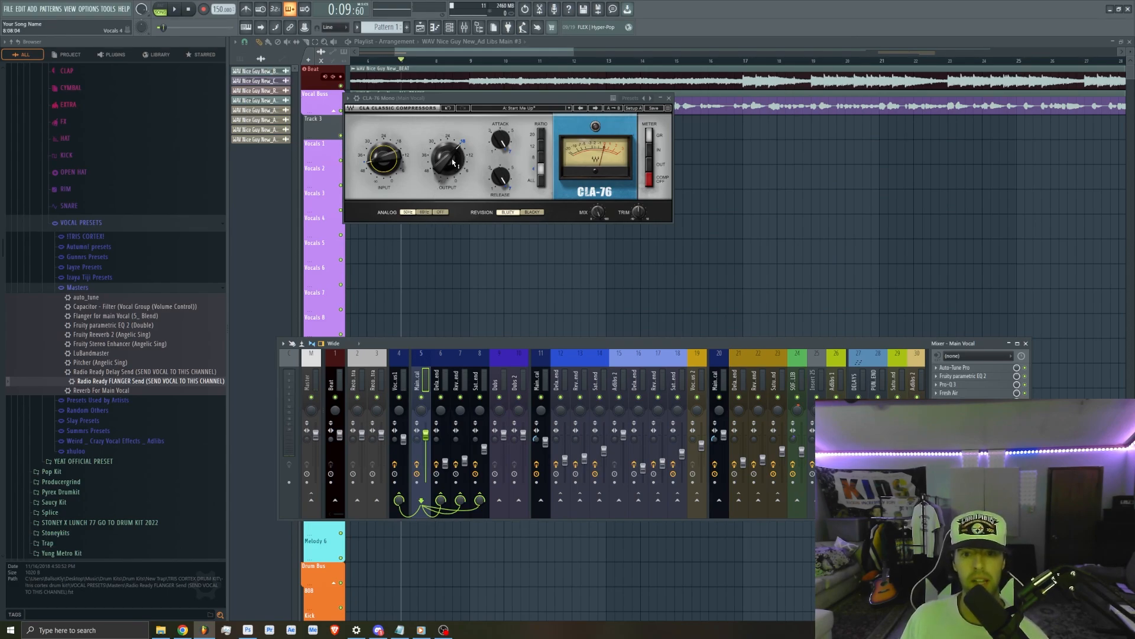
mouse_move(452, 162)
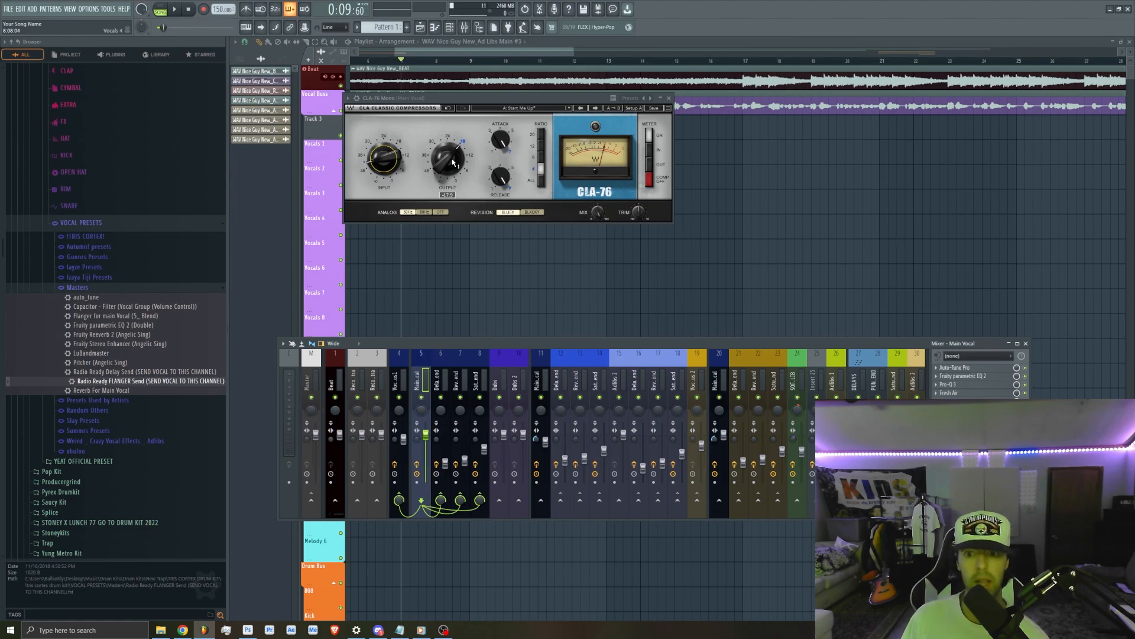
key(ctrl+s)
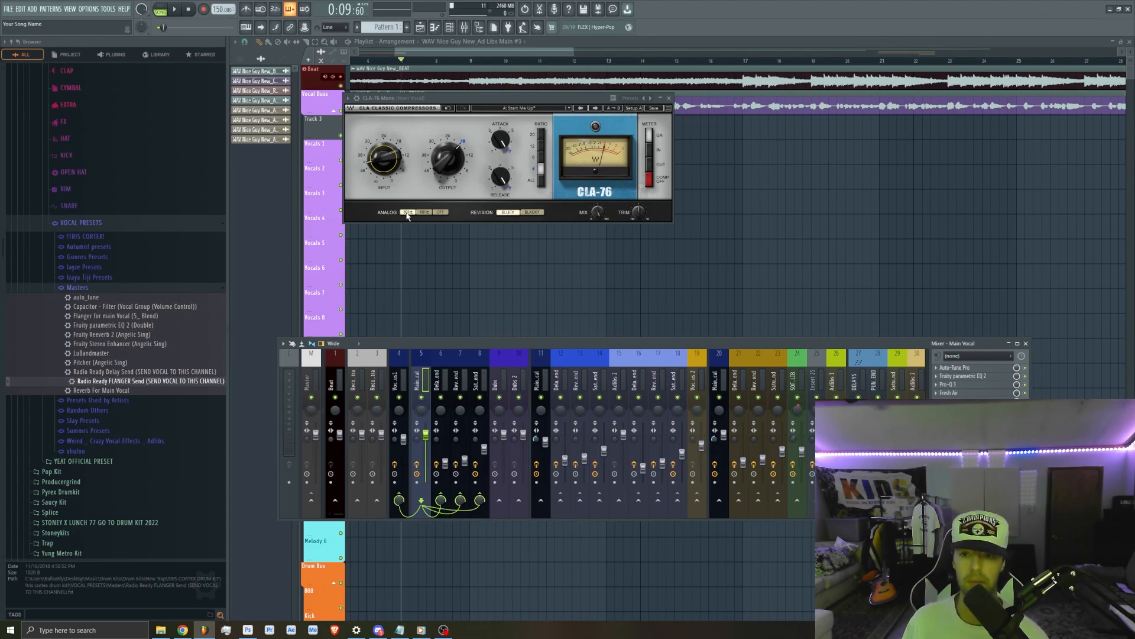
click(670, 99)
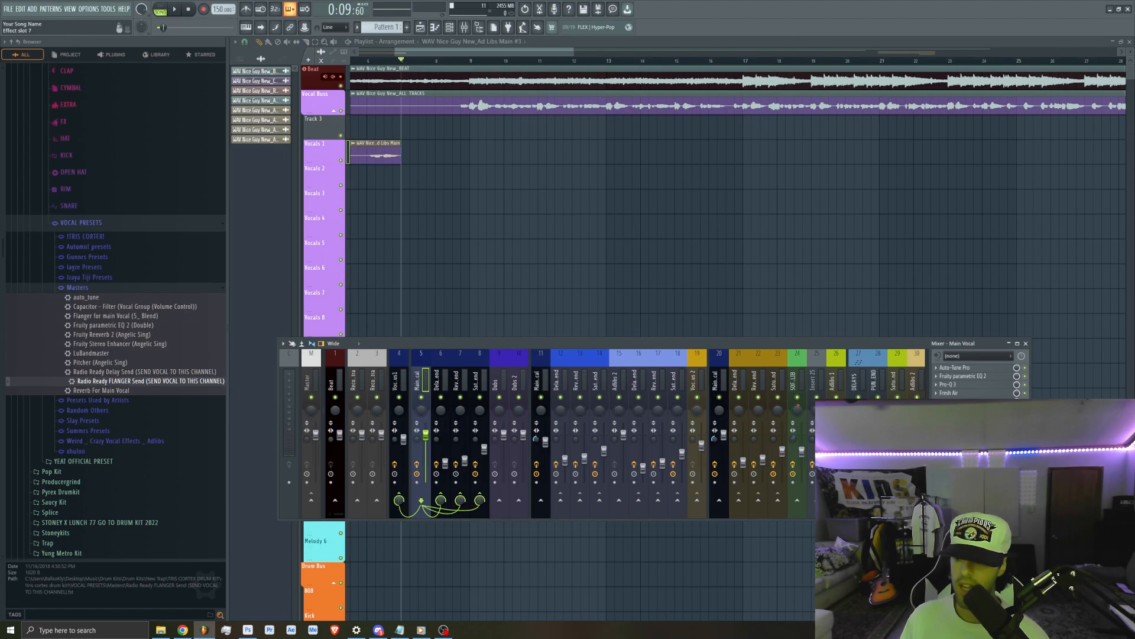
Show the Main Vocal's CLA-76 and CLA-2A compressors together and review the CLA-2A's peak reduction and gain.
click(964, 418)
click(964, 410)
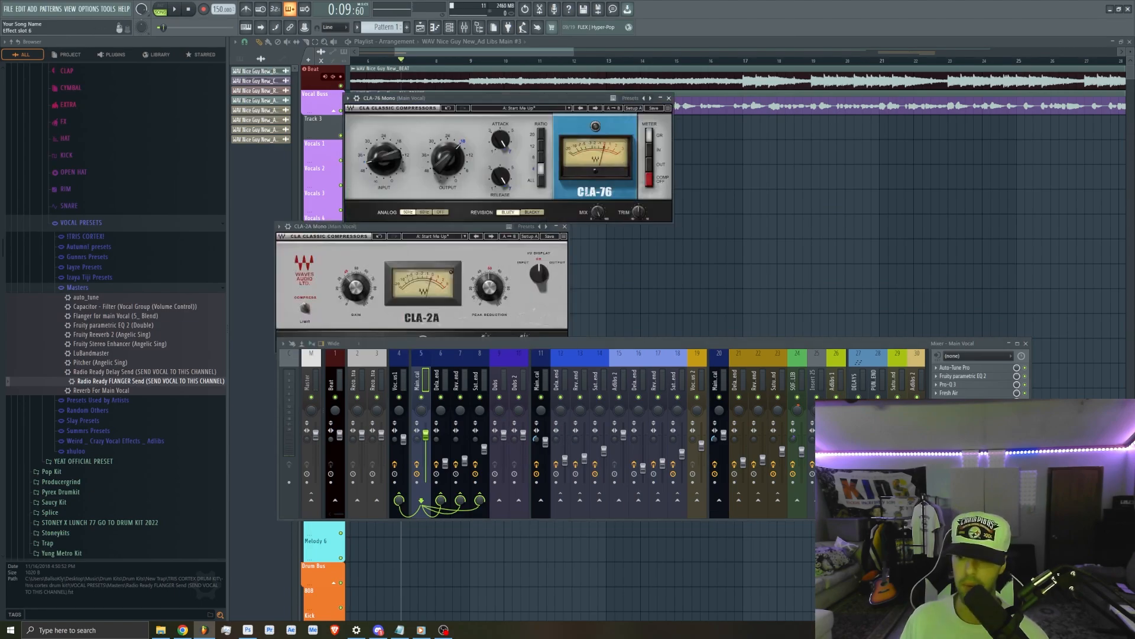
drag(424, 228, 505, 224)
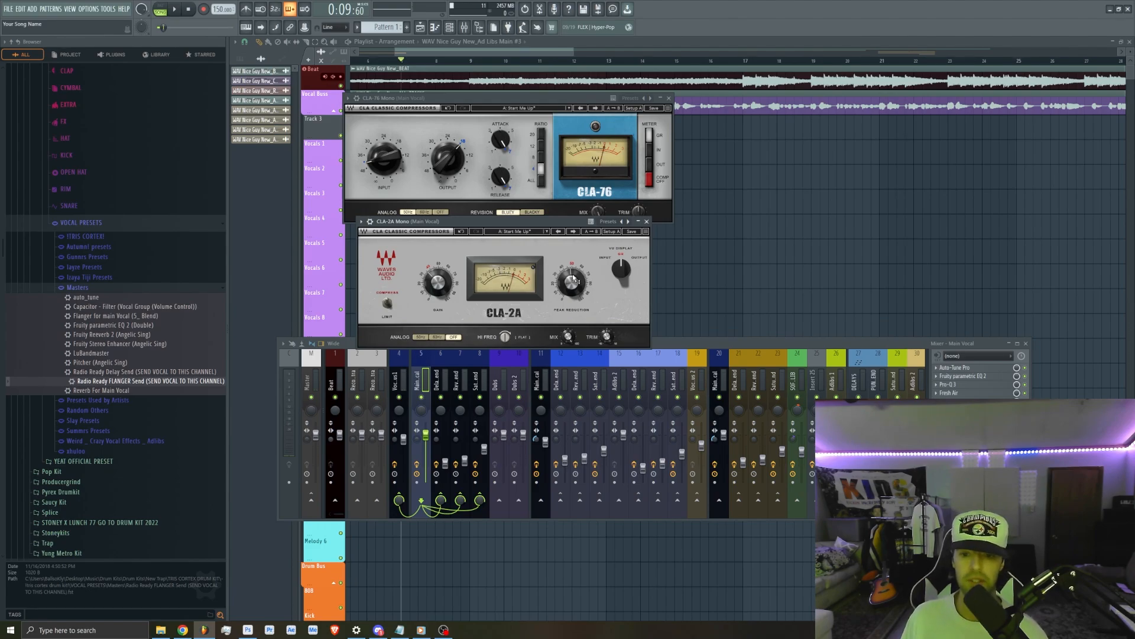
drag(574, 278, 572, 284)
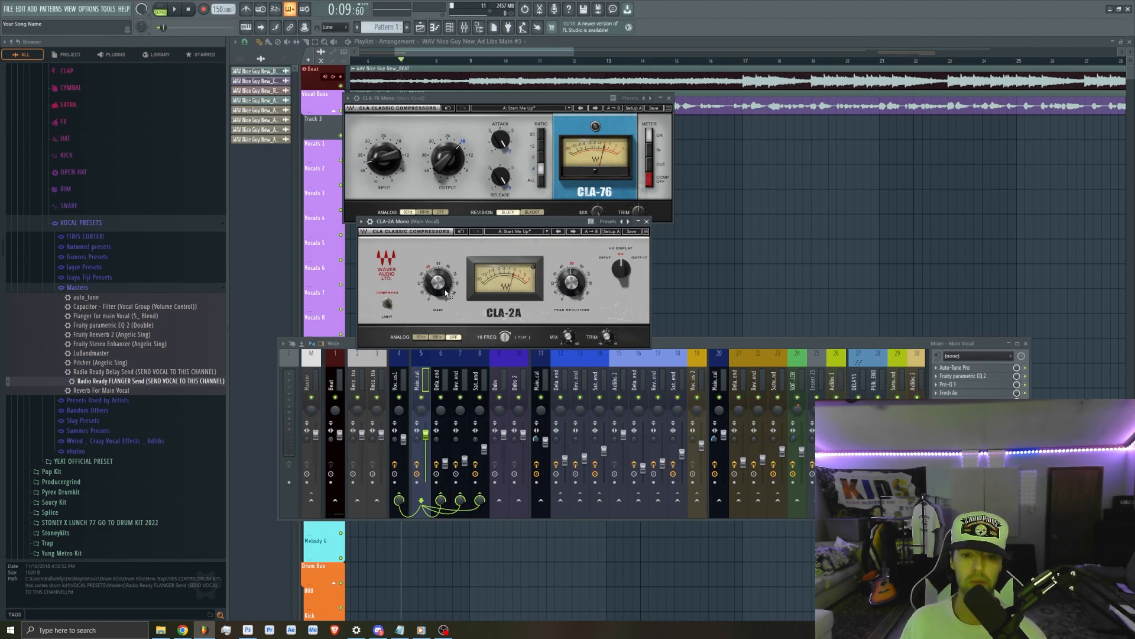
mouse_move(430, 287)
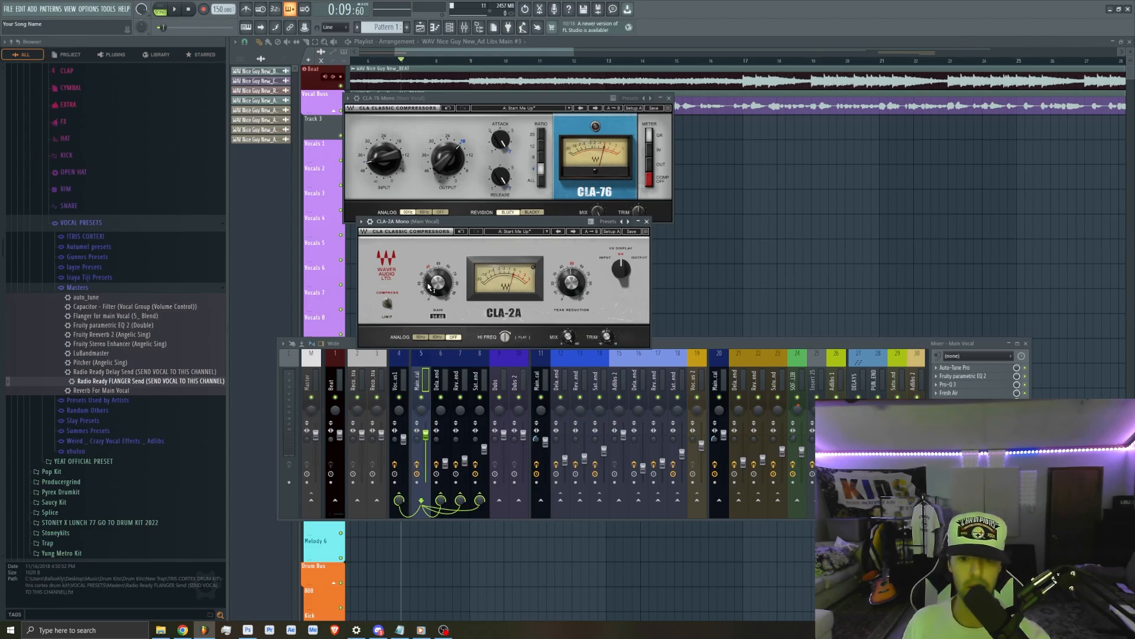
Audition the vocal while watching the CLA-2A's gain reduction meter, and close the CLA-76.
key(space)
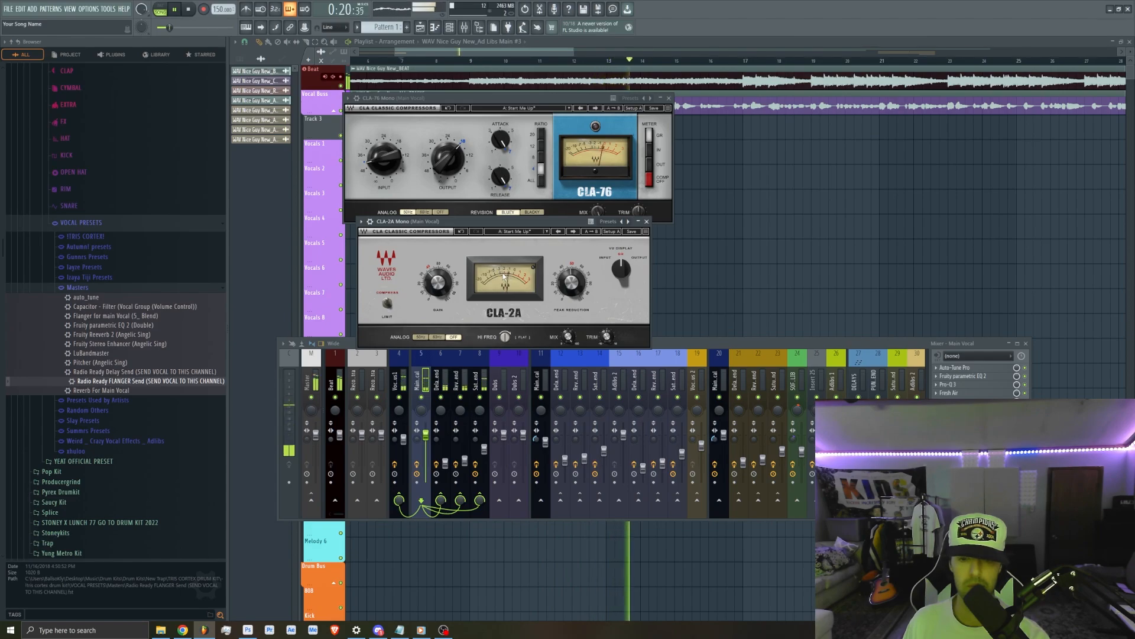
click(669, 98)
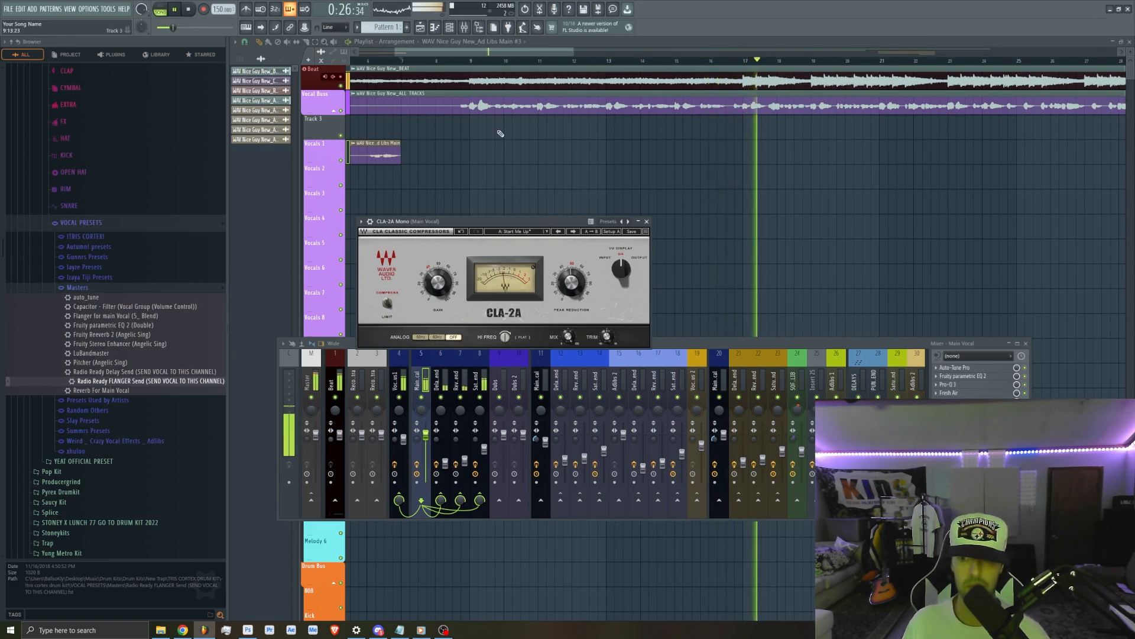
scroll(499, 133, up, 2)
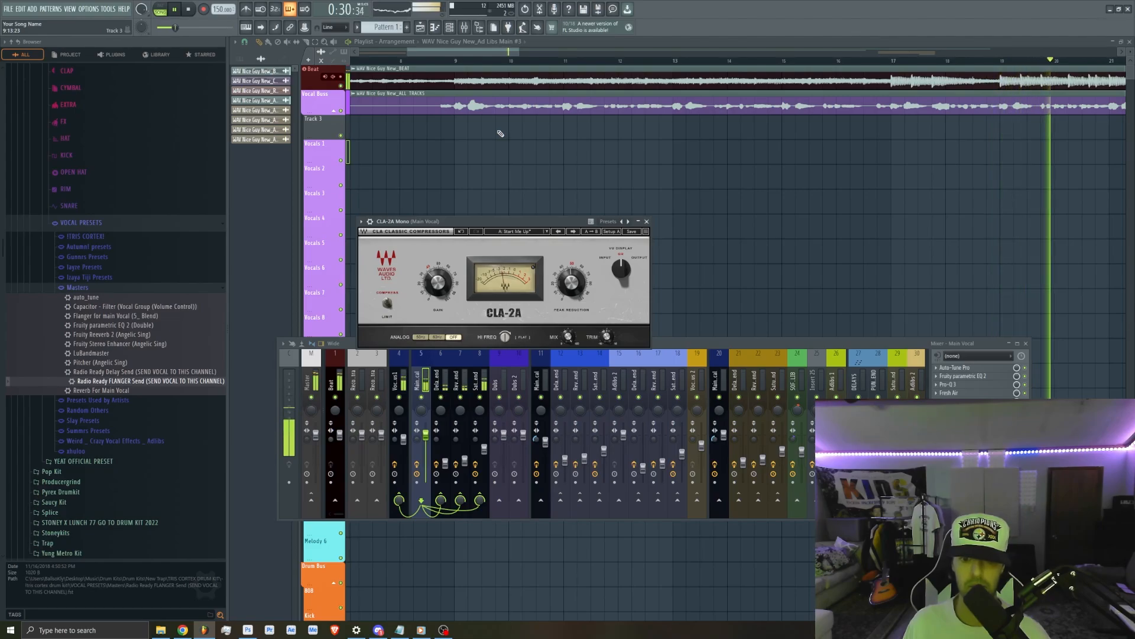
key(space)
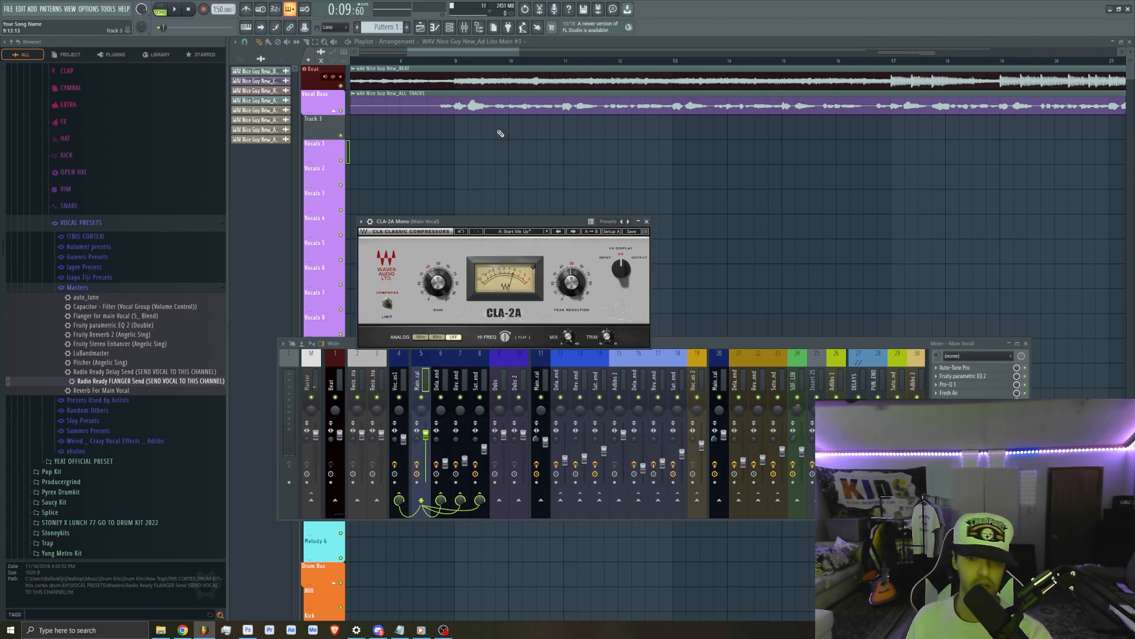
Save the project, check the CLA-2A's gain setting and close the compressor.
key(ctrl+s)
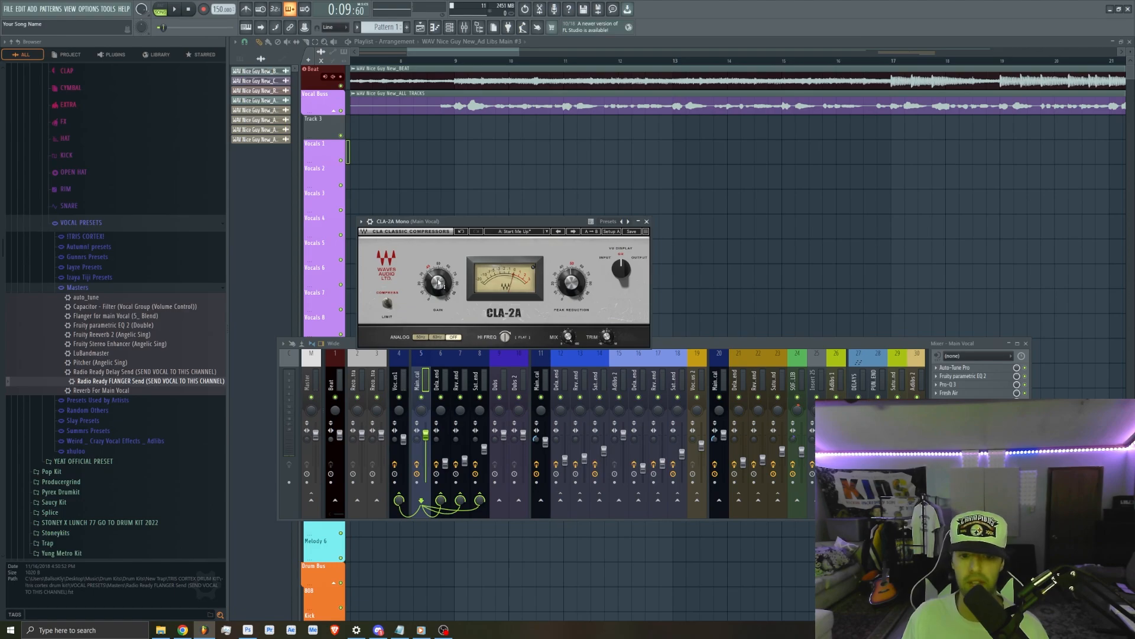
mouse_move(438, 279)
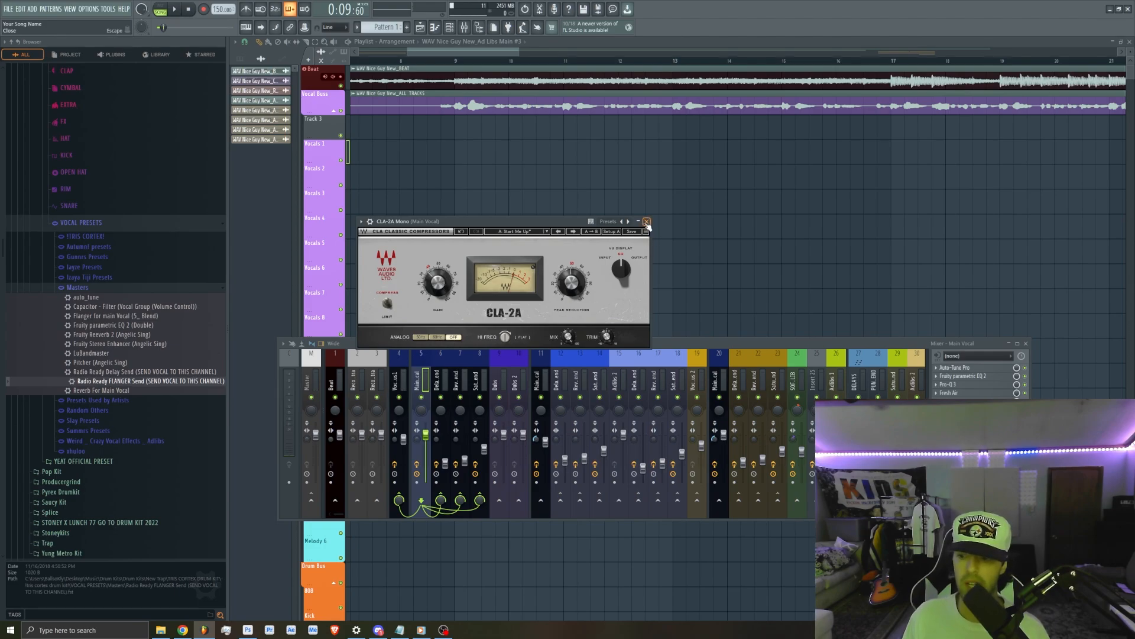
click(646, 222)
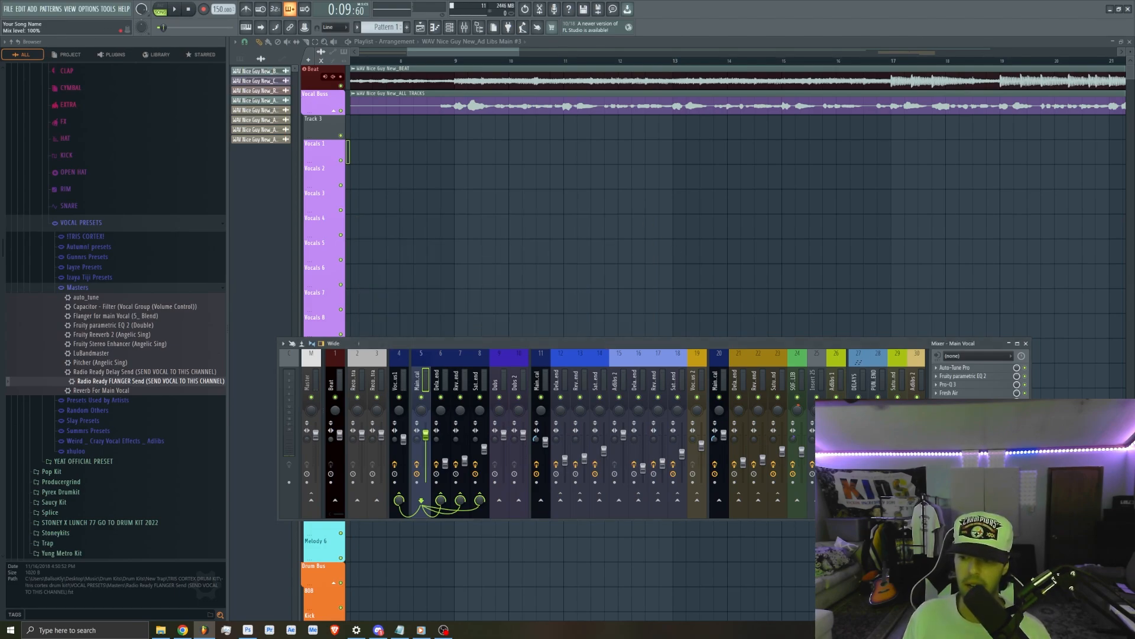
Review the frequency and gain of each Pro-Q 3 band on the Main Vocal and close the EQ.
click(947, 384)
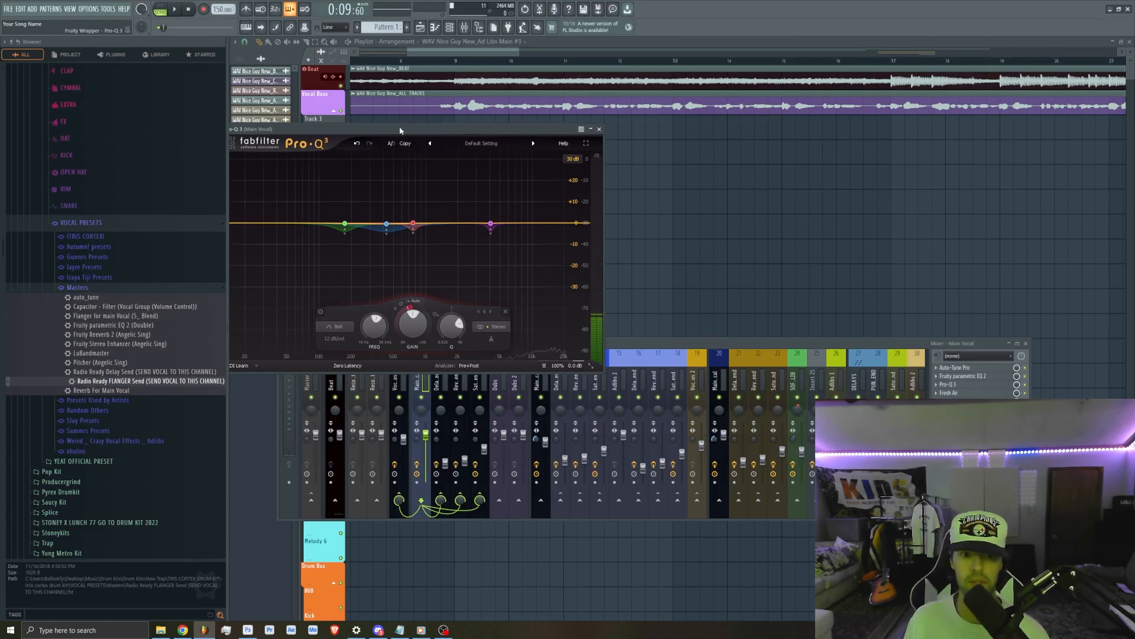
mouse_move(345, 226)
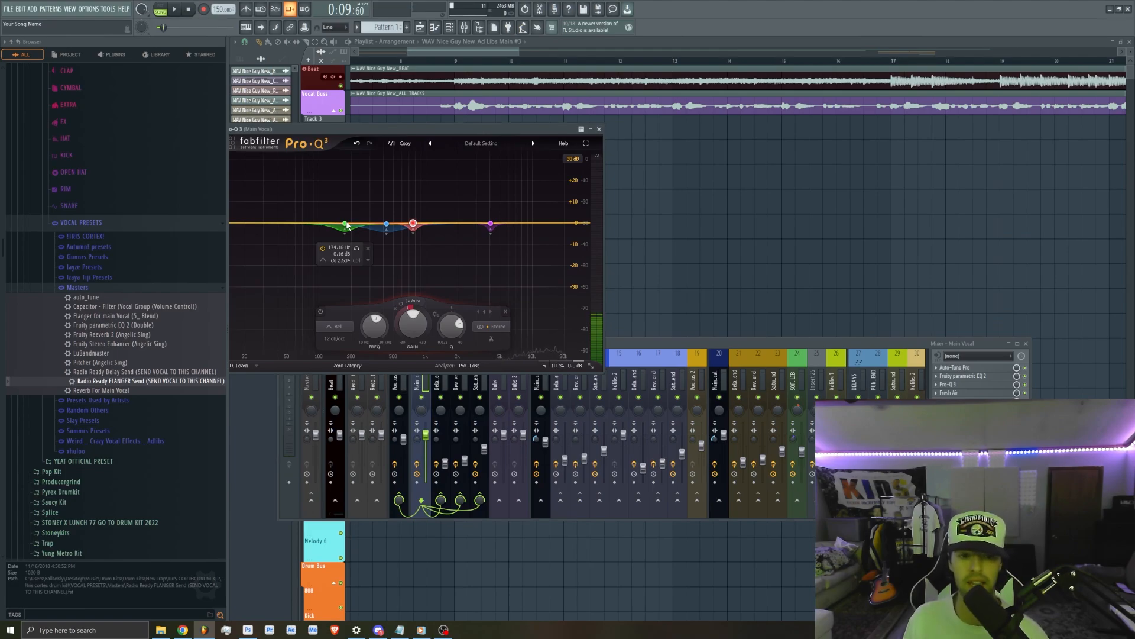
mouse_move(386, 225)
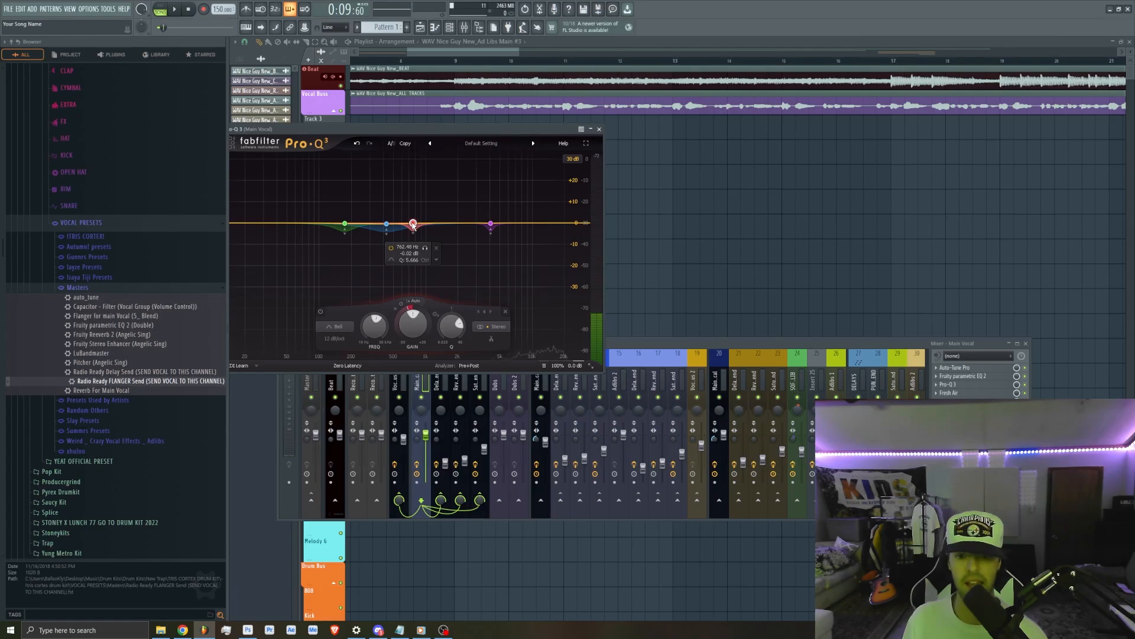
mouse_move(490, 225)
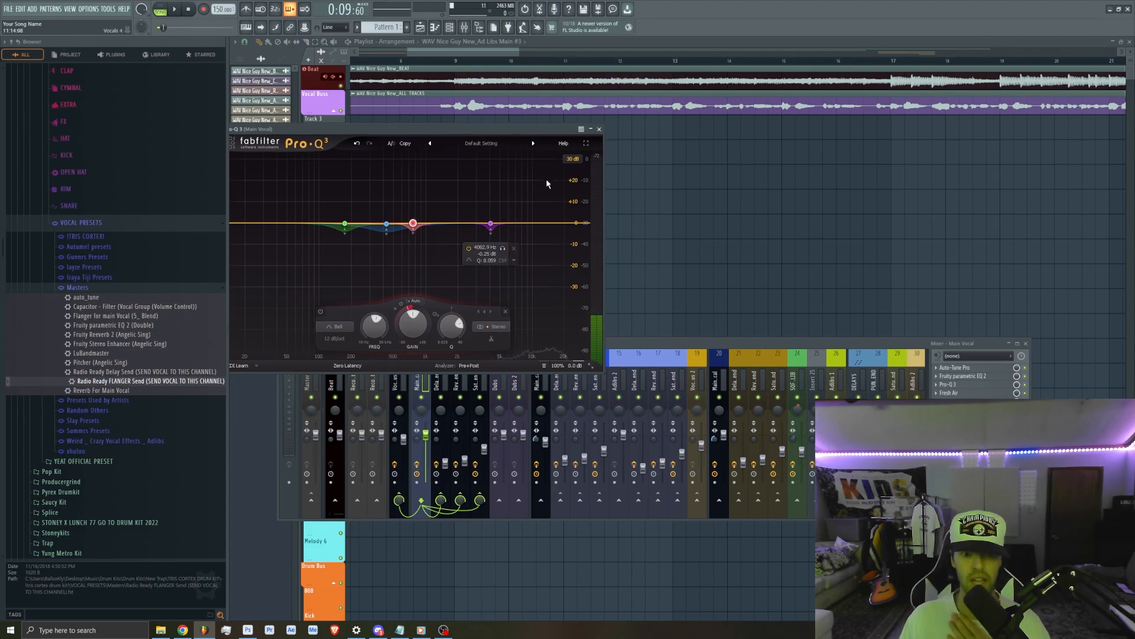
click(599, 129)
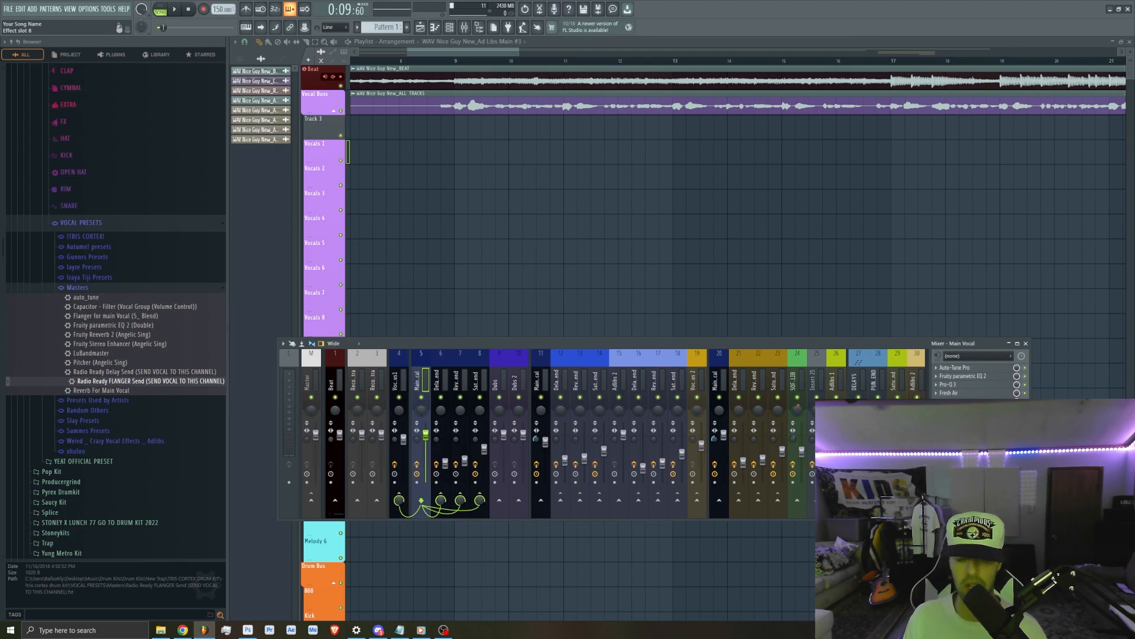
Review the Main Vocal's RCompressor Mono settings, audition the vocal through it and close it.
click(964, 427)
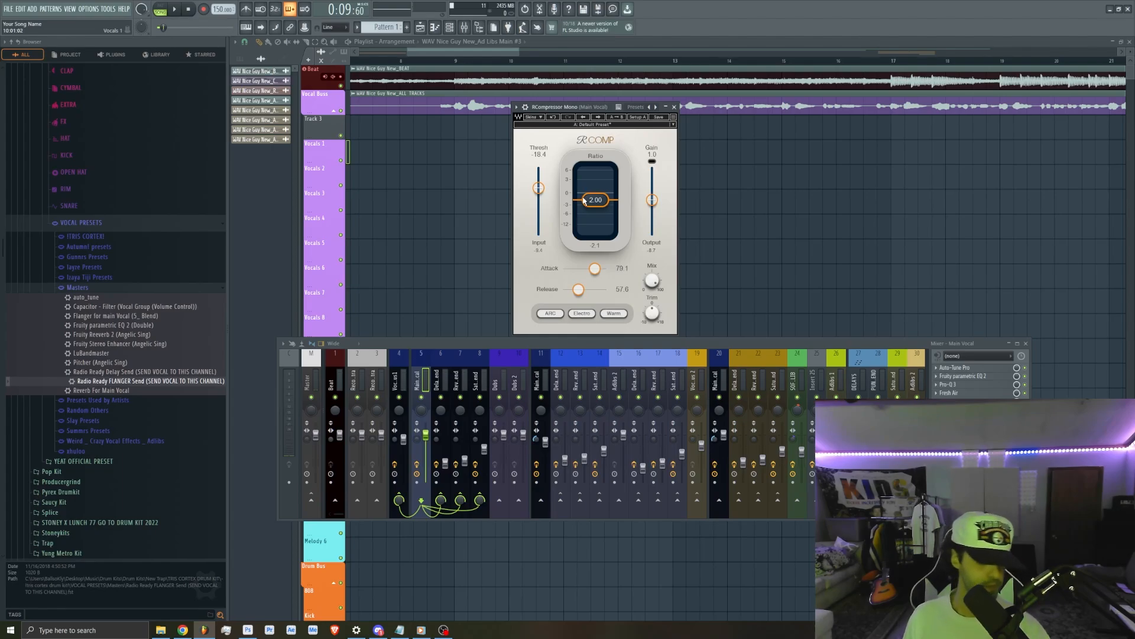
key(space)
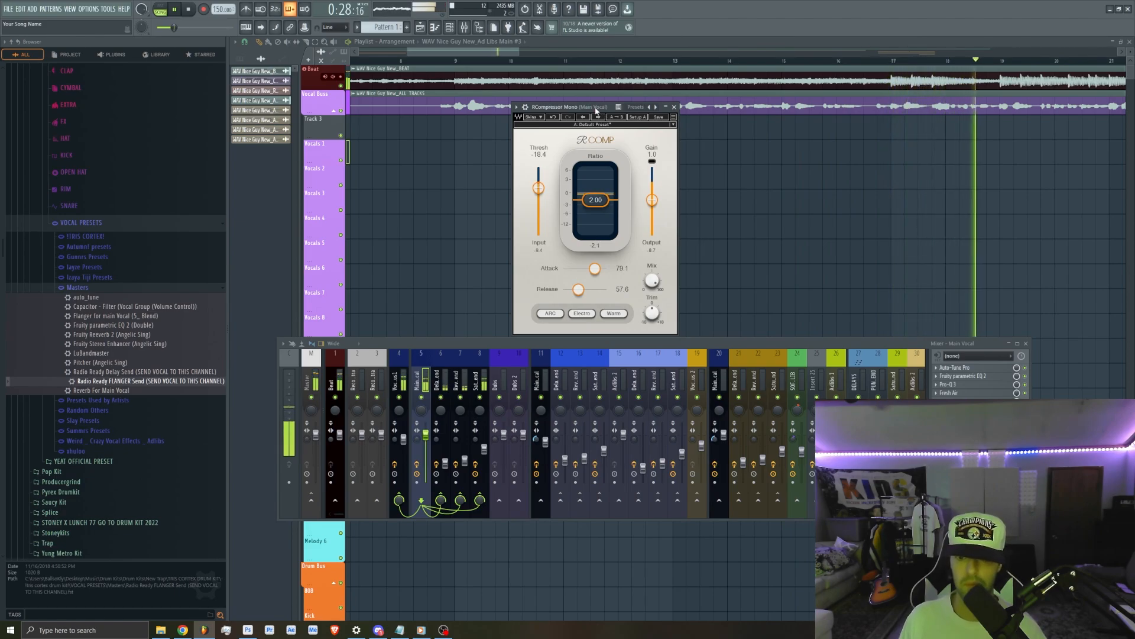
key(space)
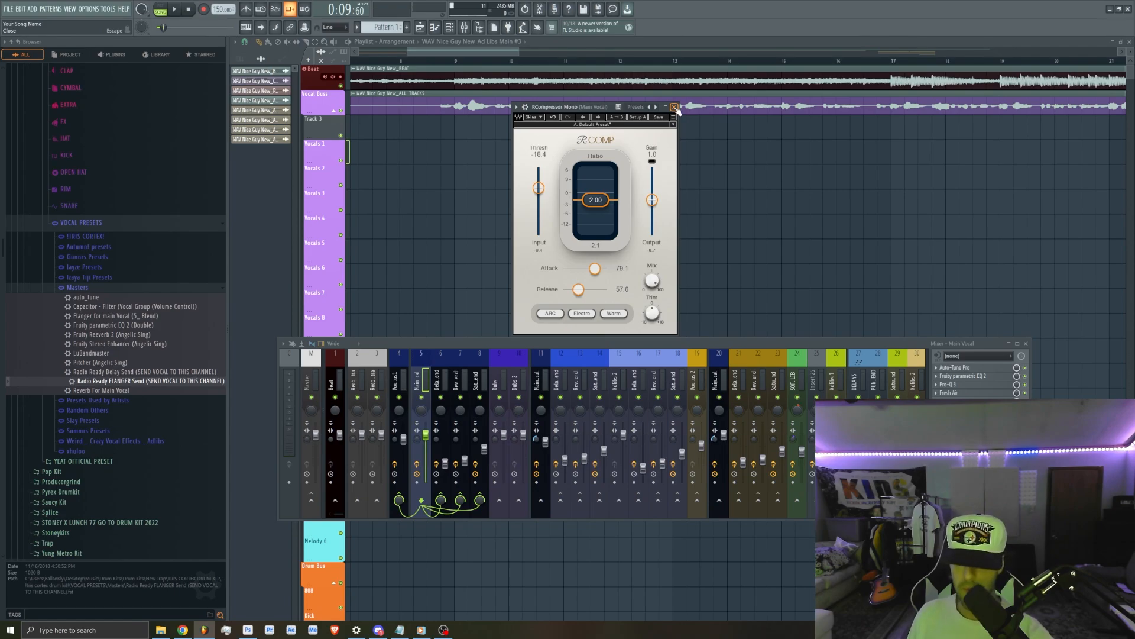
click(675, 108)
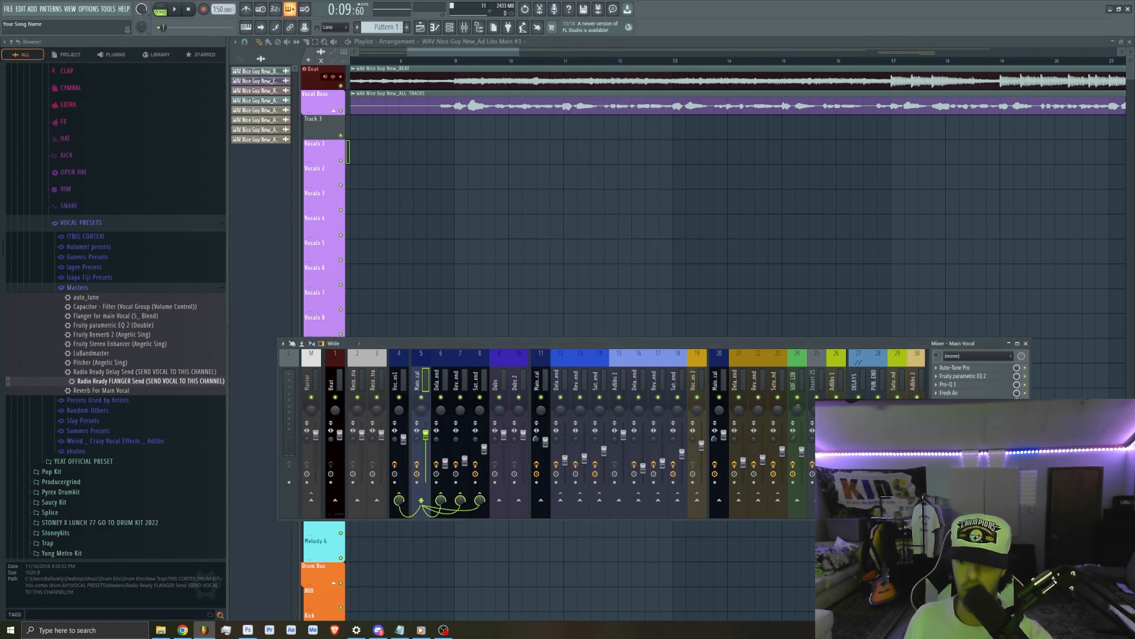
Insert NS1 Mono ahead of Auto-Tune Pro in the Main Vocal's effects chain and raise its noise suppression to 6.4.
scroll(964, 369, up, 1)
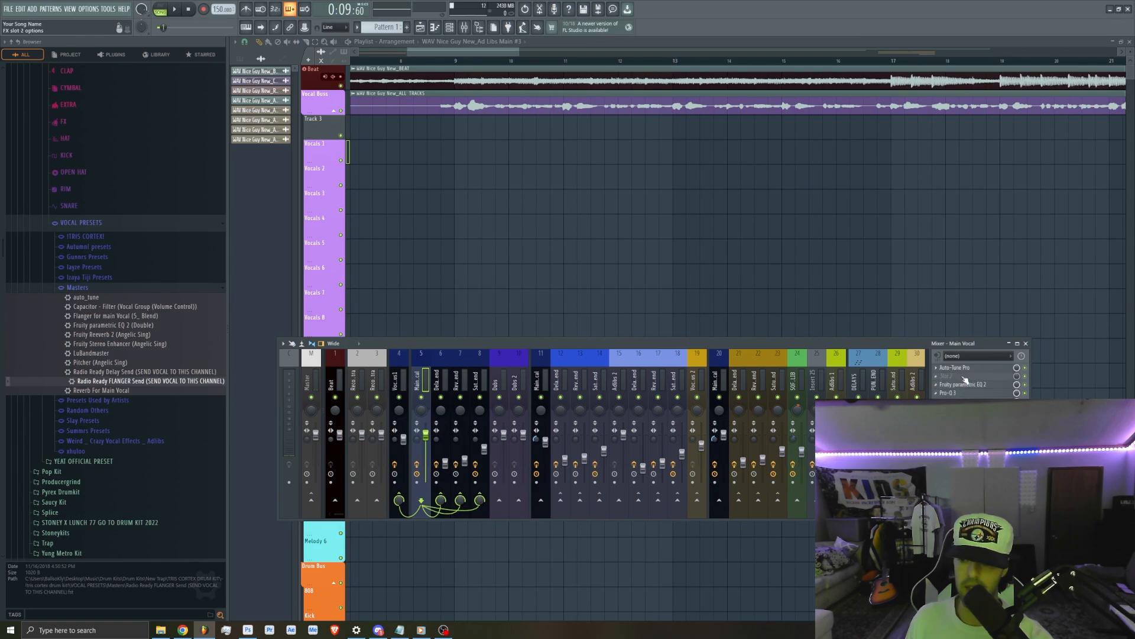
click(965, 370)
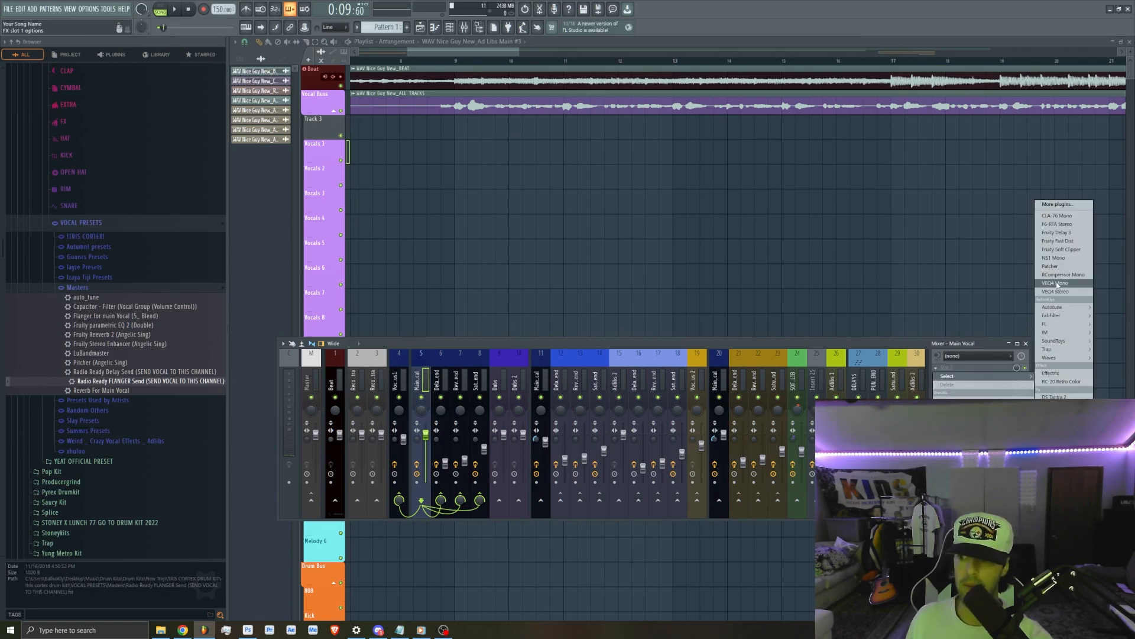
click(1056, 257)
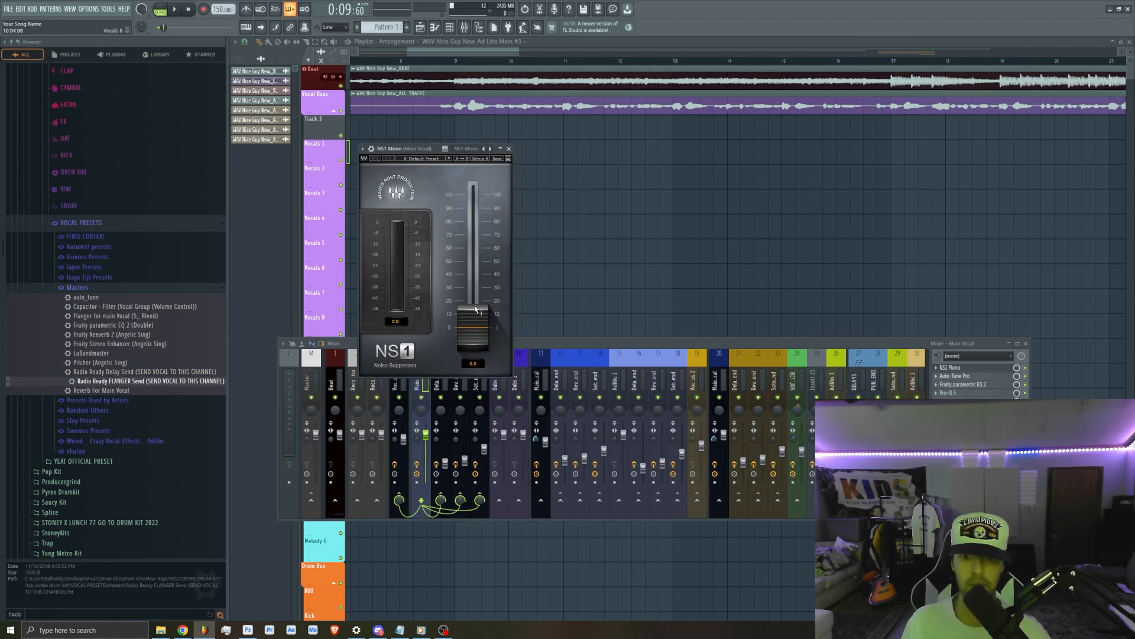
drag(464, 333, 465, 323)
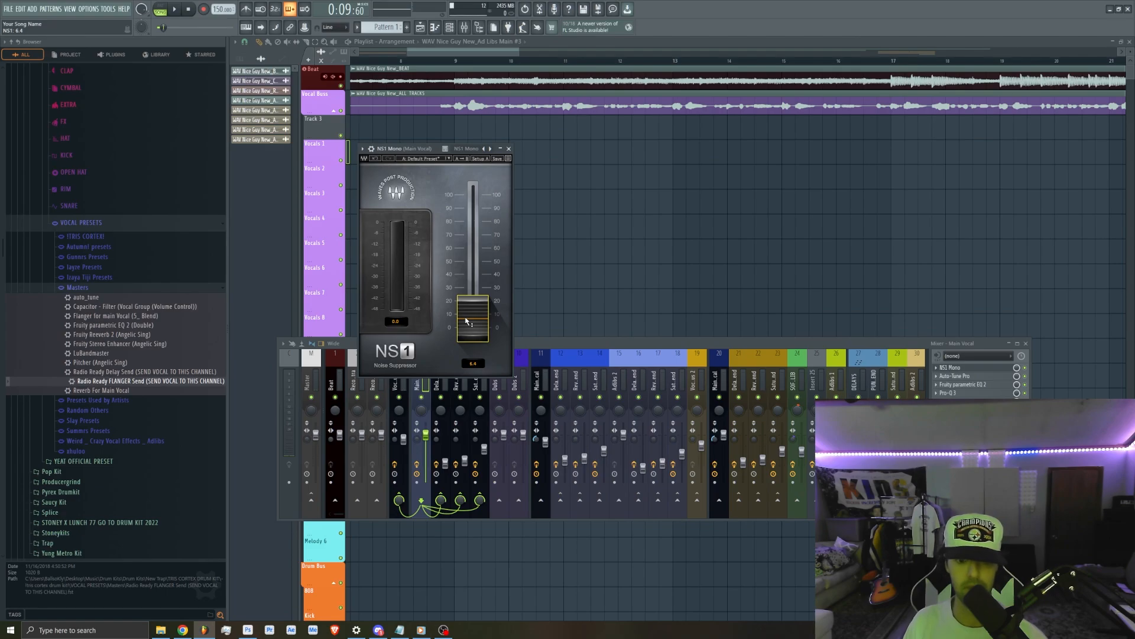
Audition the vocal through the NS1 noise suppressor and close the plugin.
key(space)
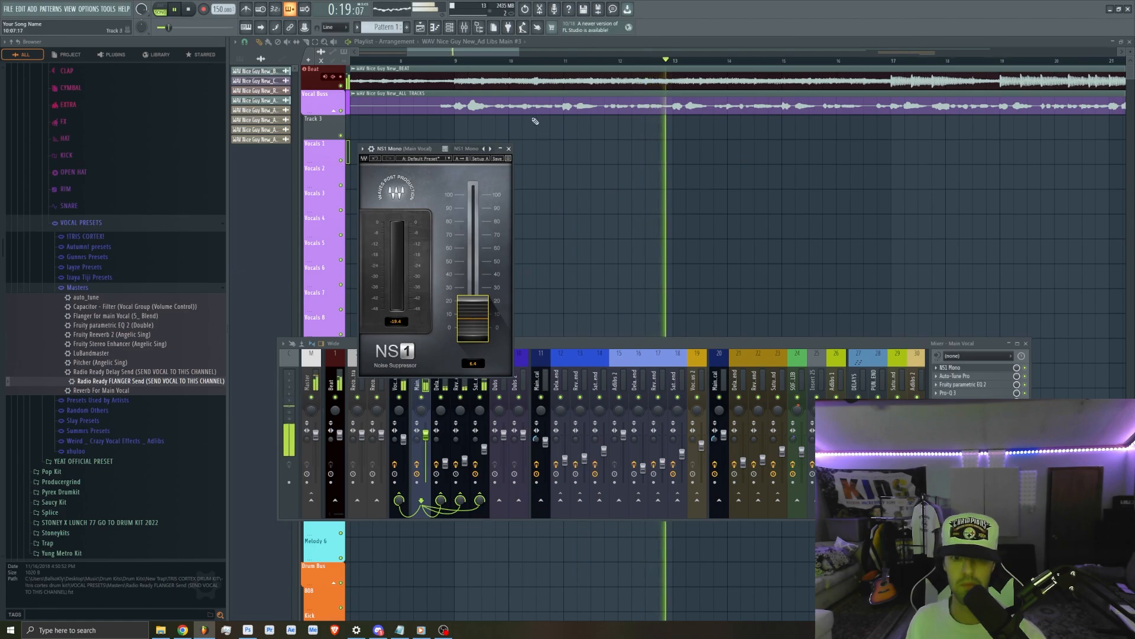
click(509, 148)
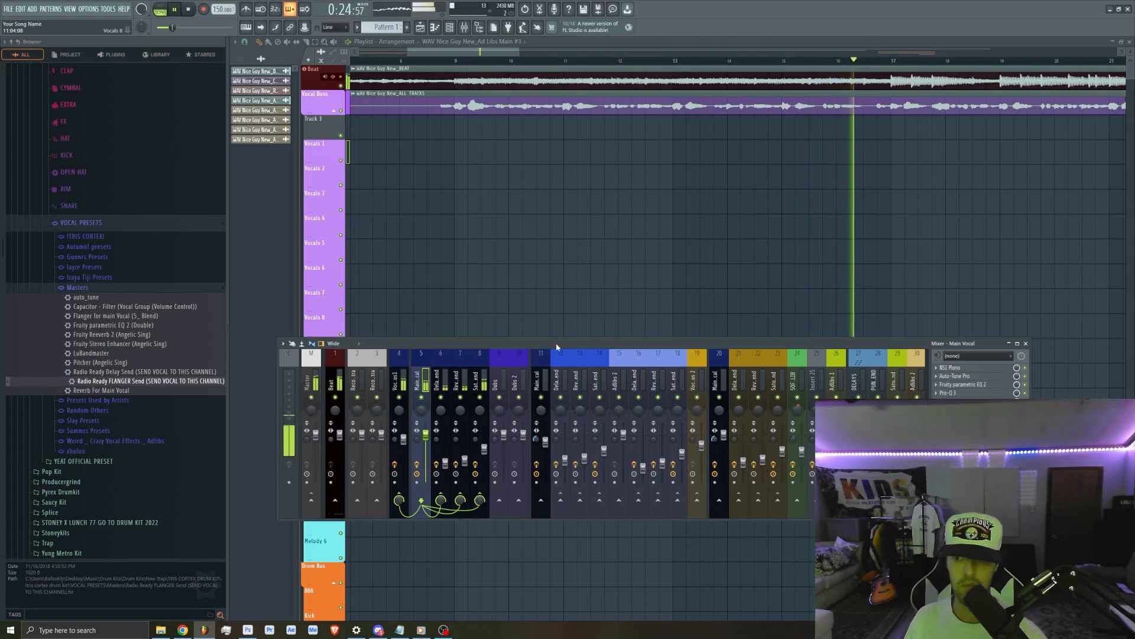
key(space)
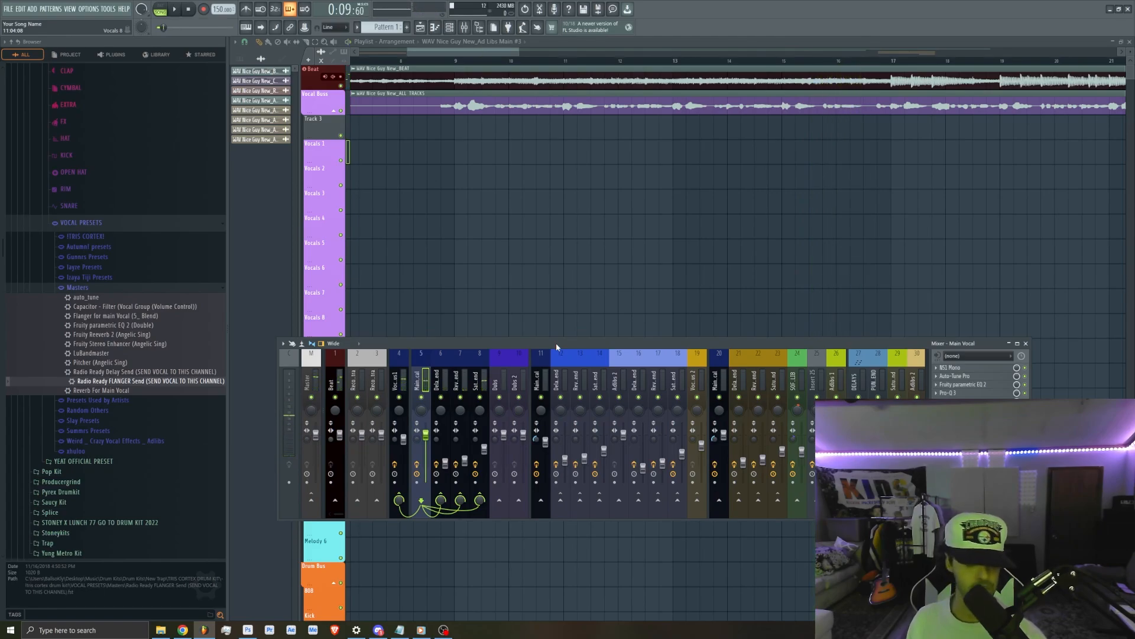
Review Fruity Delay 2 on the Delay Send and Fruity Reeverb 2 on the Reverb Send, and close both plugins.
click(447, 360)
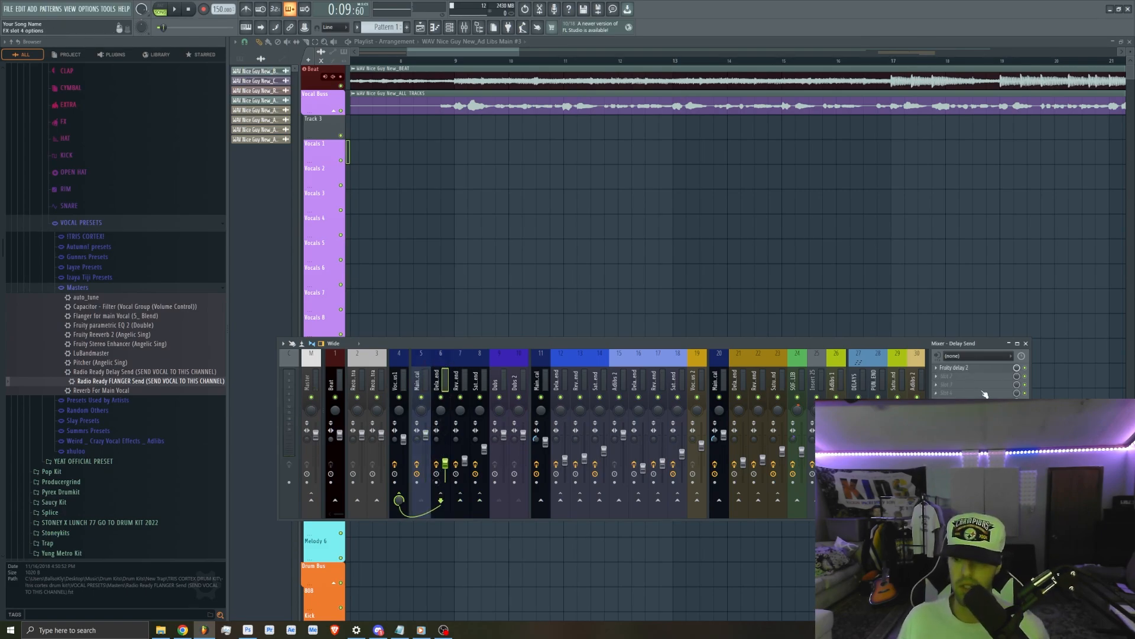
click(982, 368)
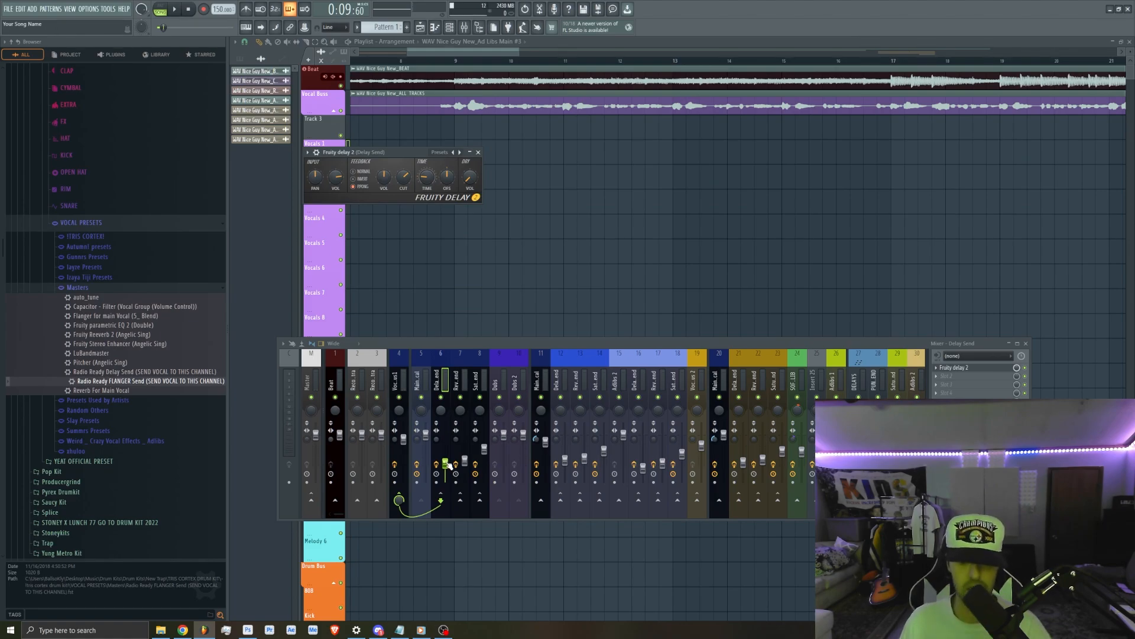
click(460, 402)
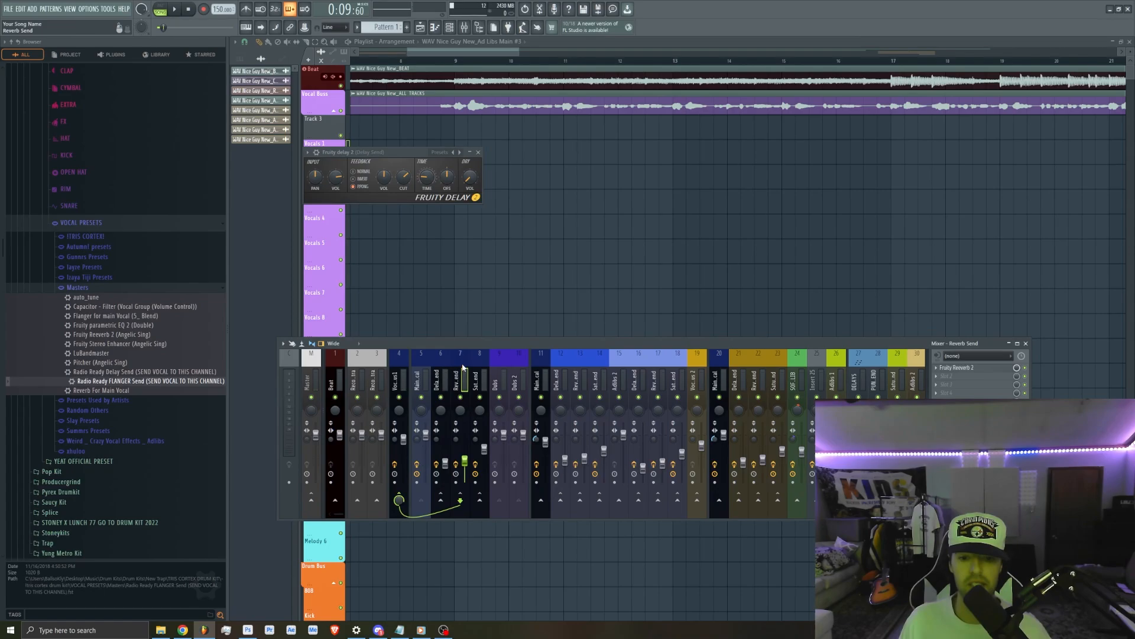
click(989, 368)
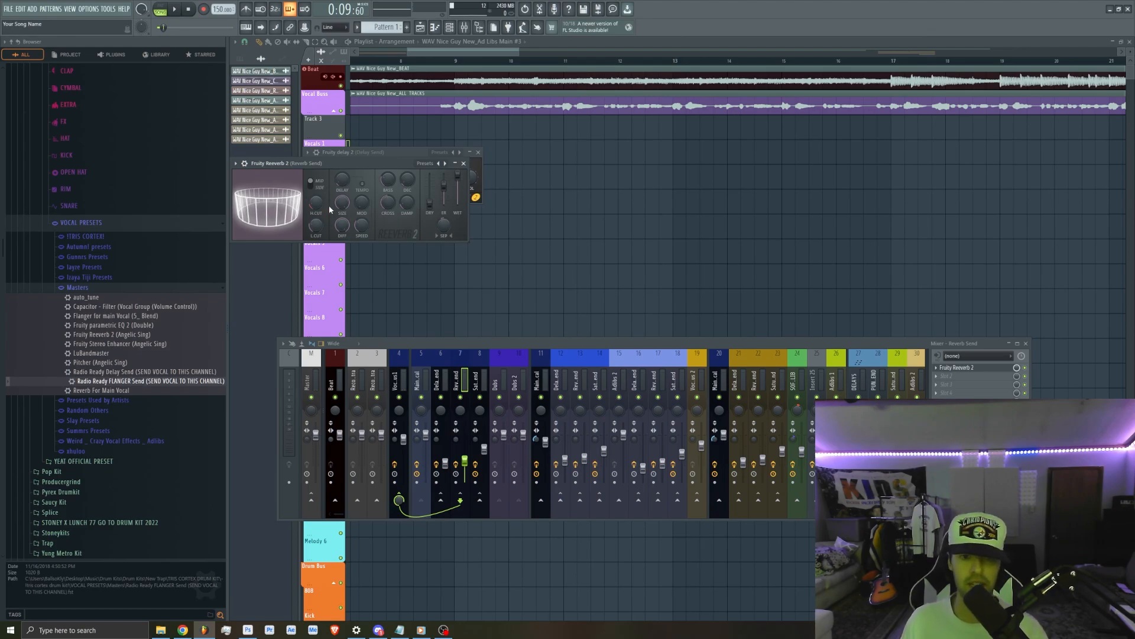
drag(357, 161, 560, 184)
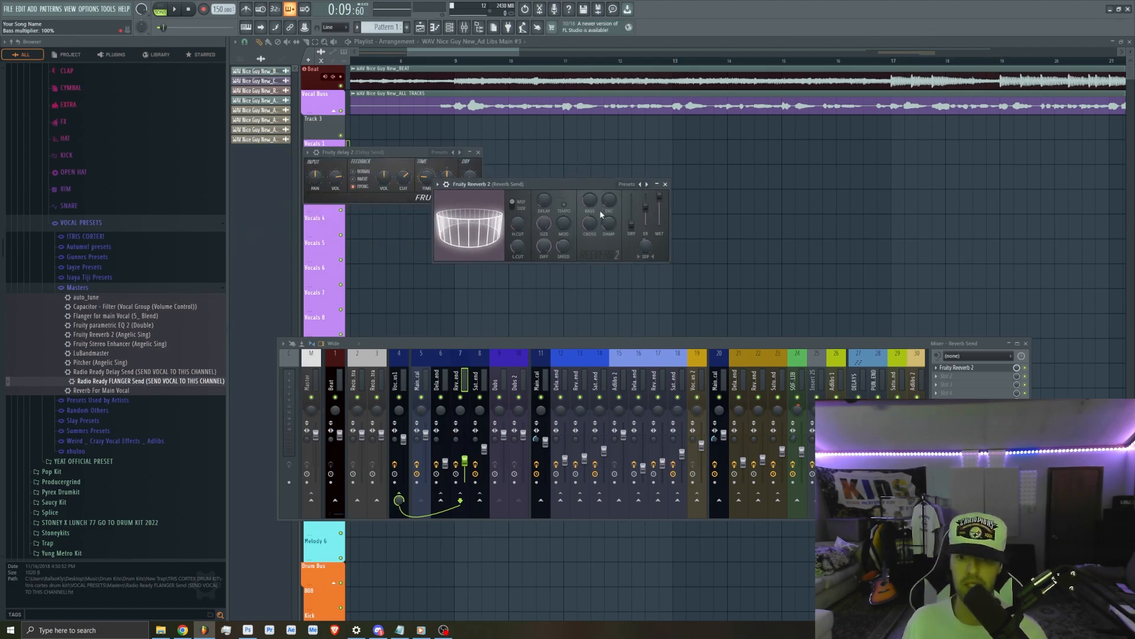
click(666, 185)
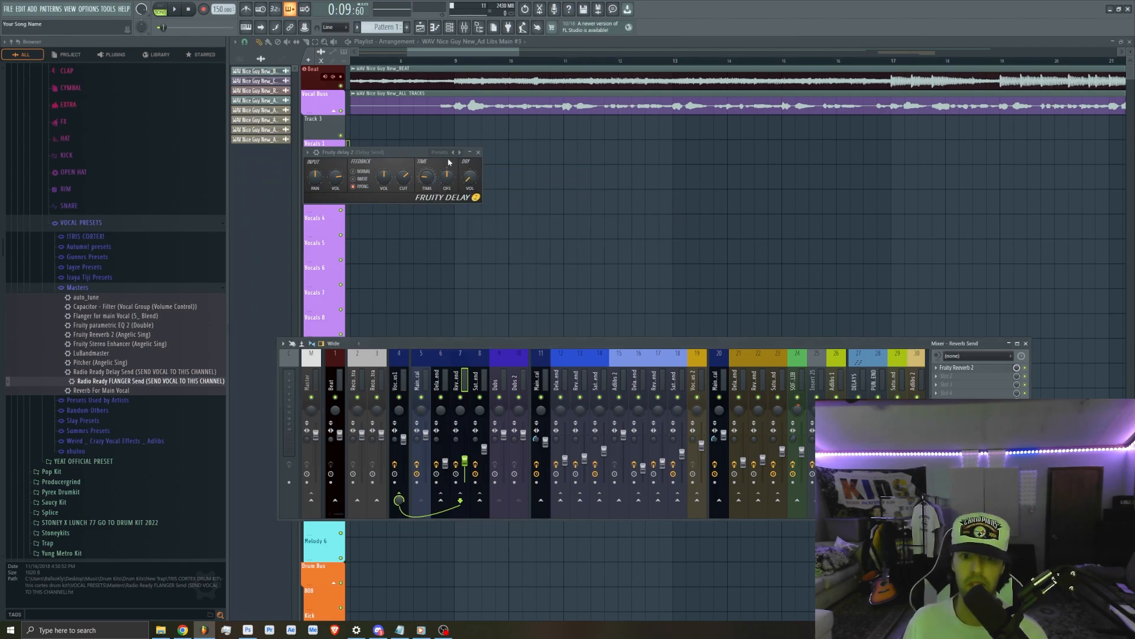
click(479, 153)
Select the Saturation Send track and show its Soundgoodizer settings.
click(466, 363)
click(480, 365)
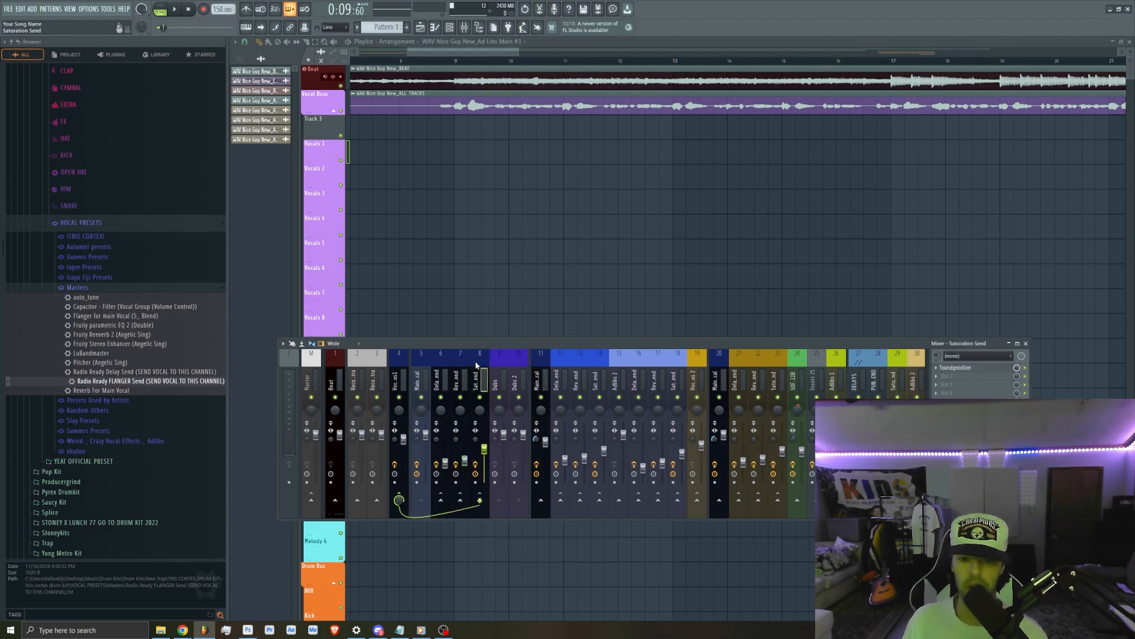
click(969, 367)
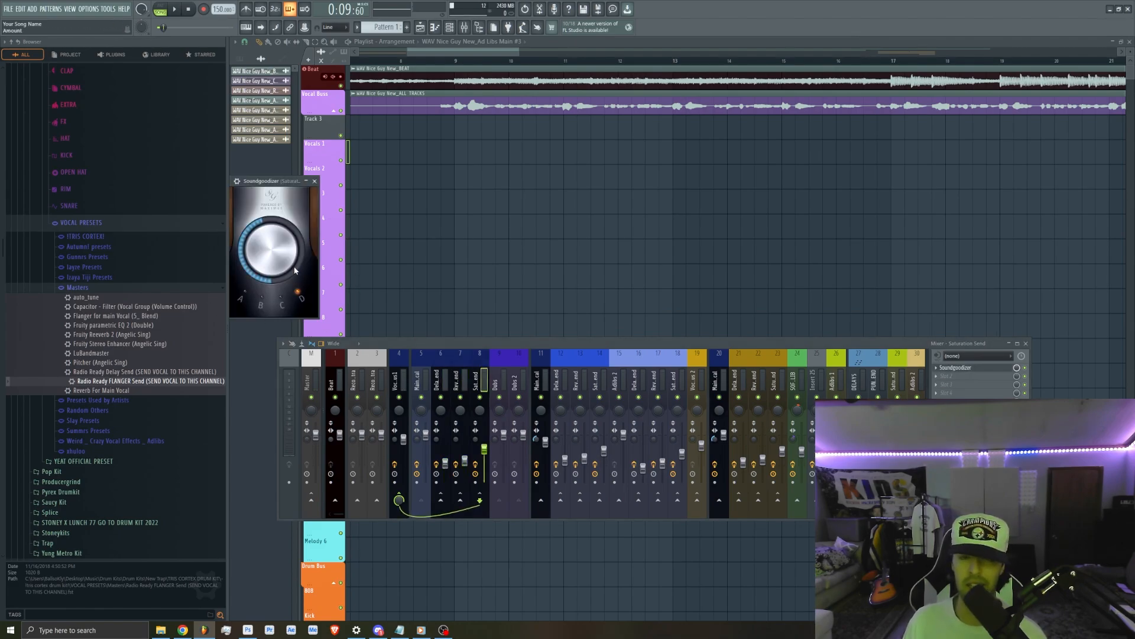
Close Soundgoodizer, solo the Main Vocal on mixer track 5 together with its sends, and start playback.
click(314, 181)
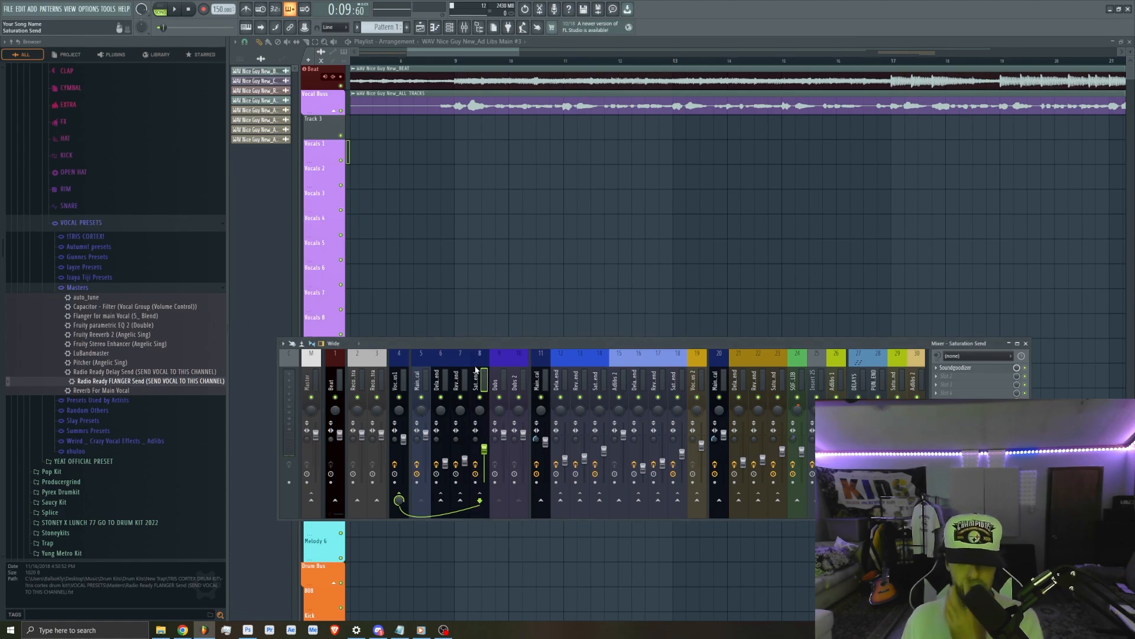
click(422, 372)
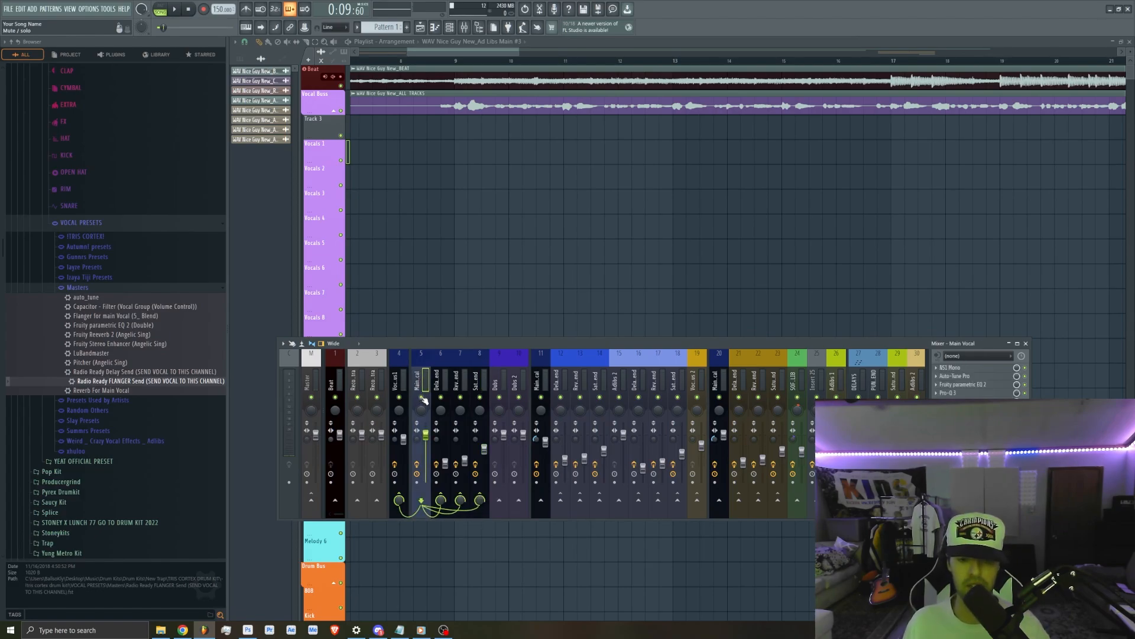
right_click(422, 398)
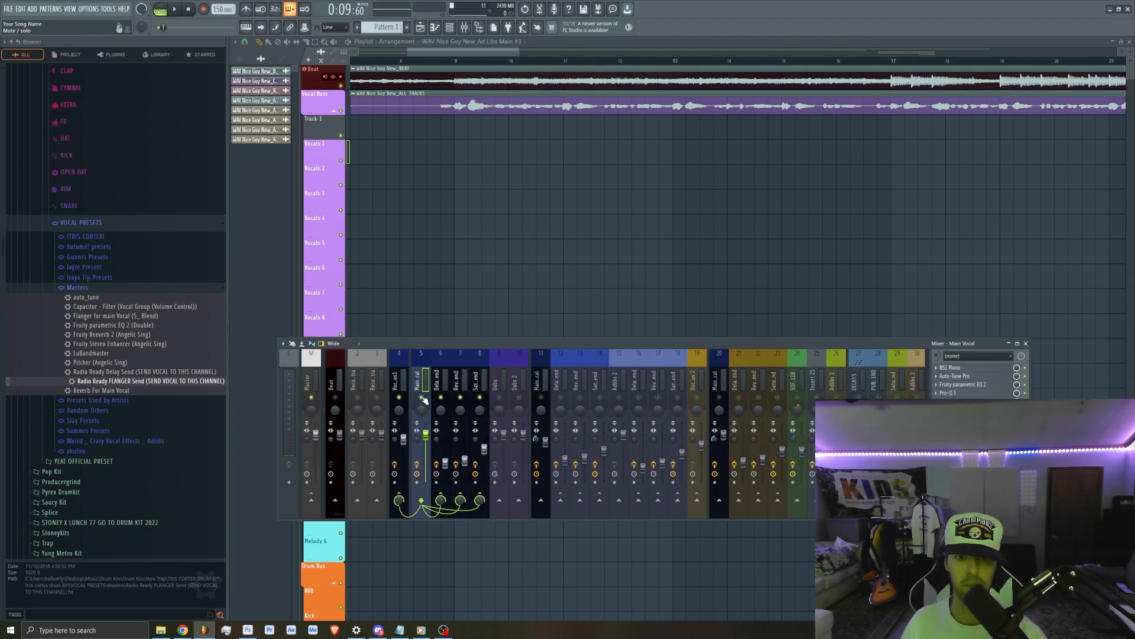
key(space)
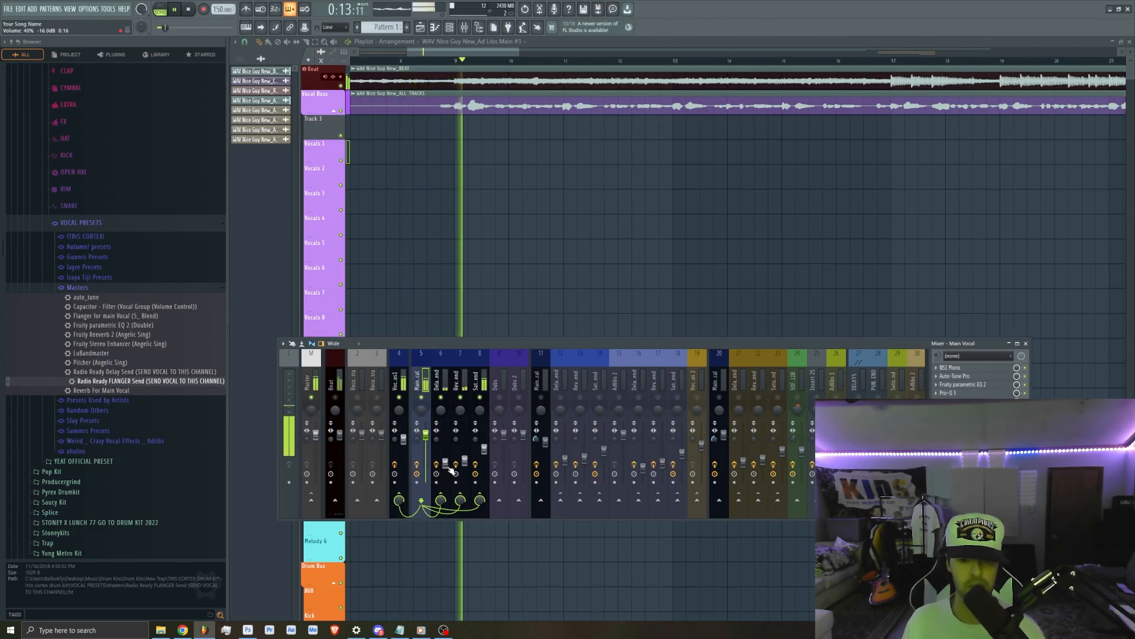
Raise the Delay, Reverb and Saturation Send faders one at a time during playback, undoing each change, and stop playback.
drag(447, 465, 447, 440)
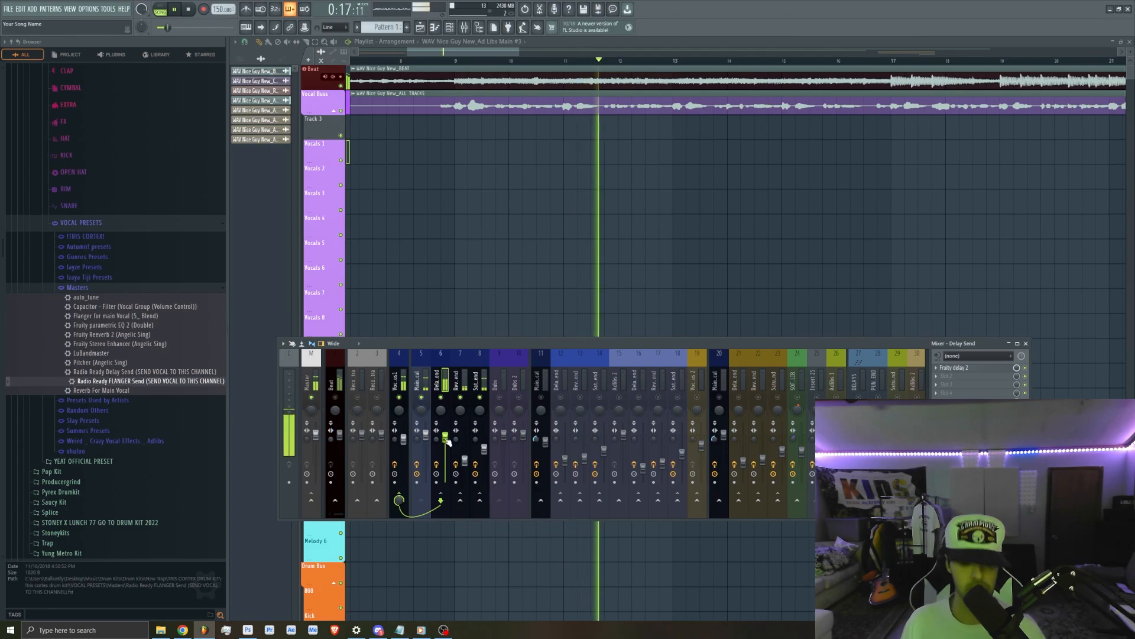
key(ctrl+z)
drag(467, 481, 469, 461)
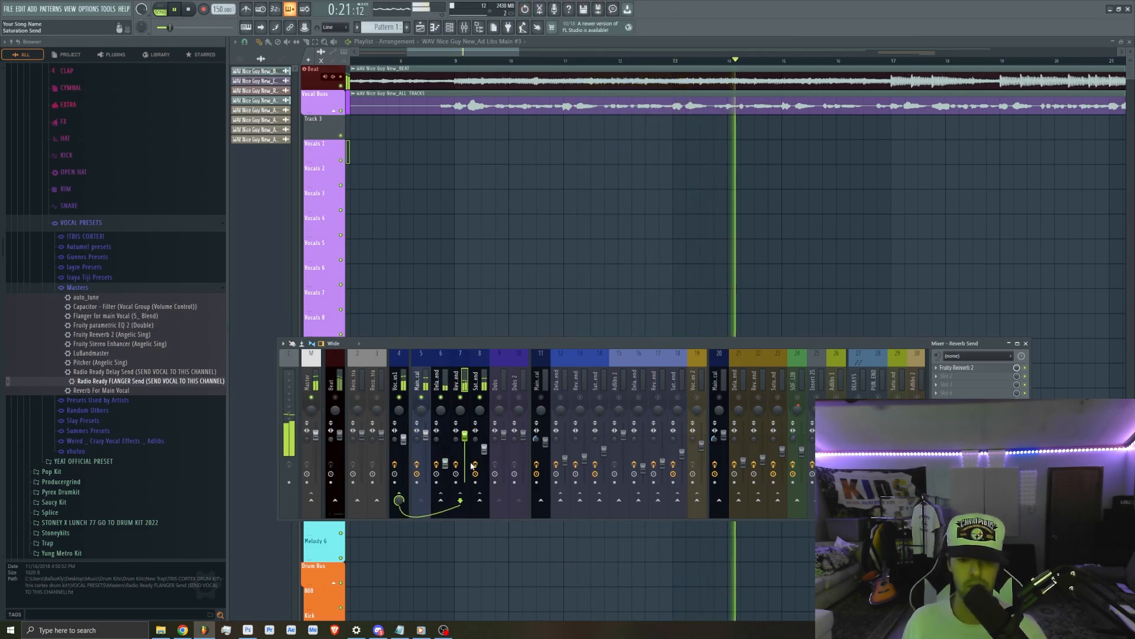
key(ctrl+z)
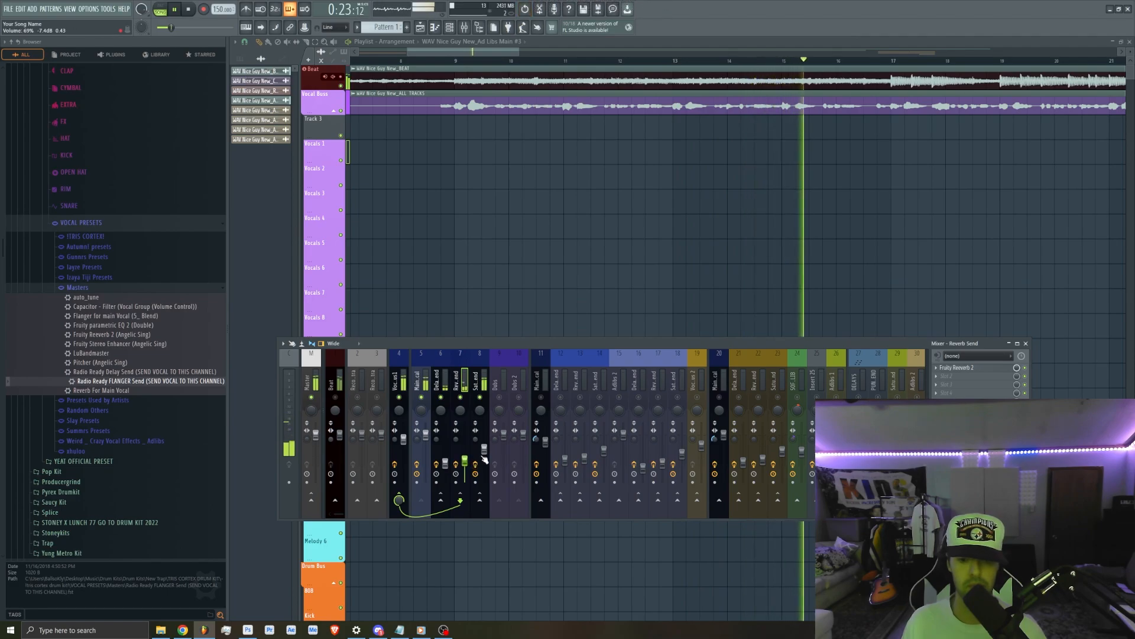
drag(486, 484, 486, 473)
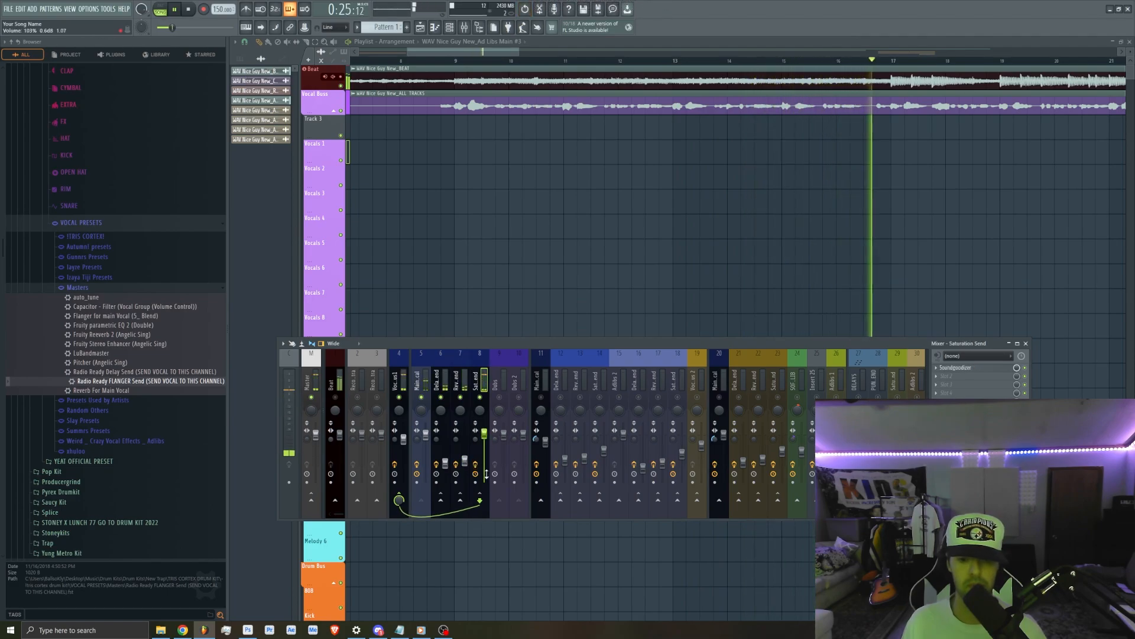
key(ctrl+z)
key(space)
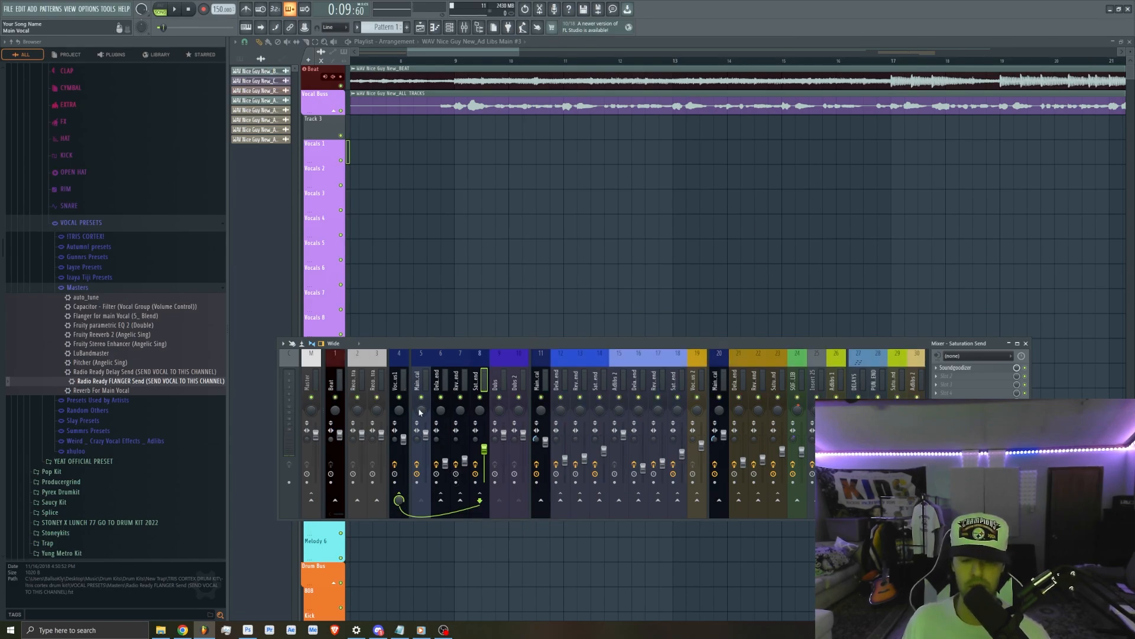
Look through the Main Vocal's Delay Send, Reverb Send and Saturation Send mixer tracks.
click(446, 374)
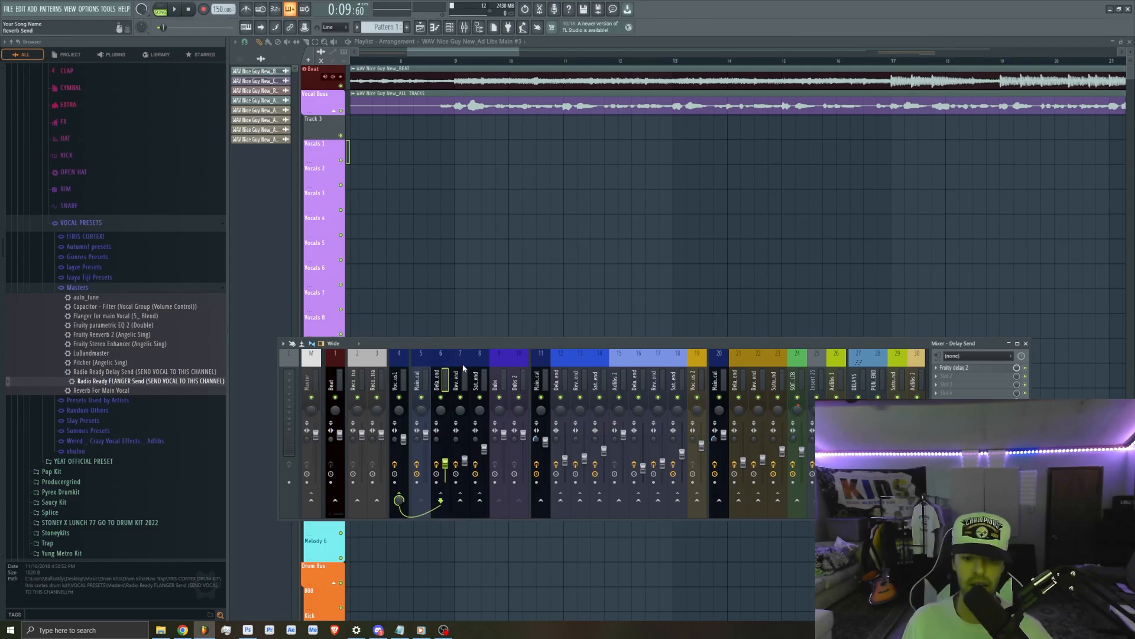
click(465, 369)
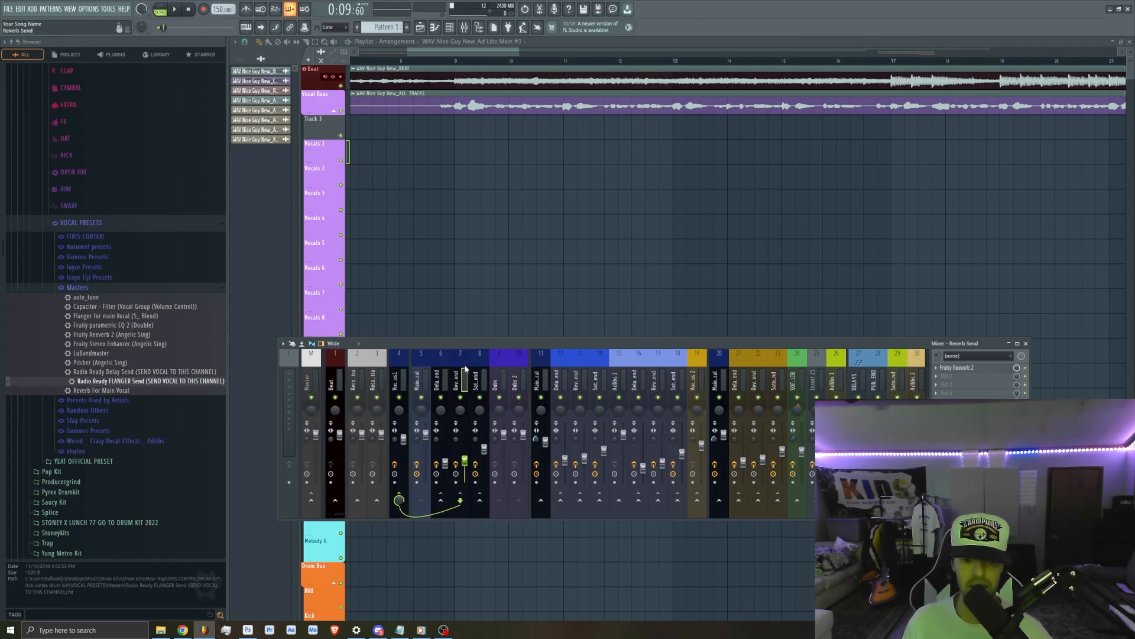
click(472, 373)
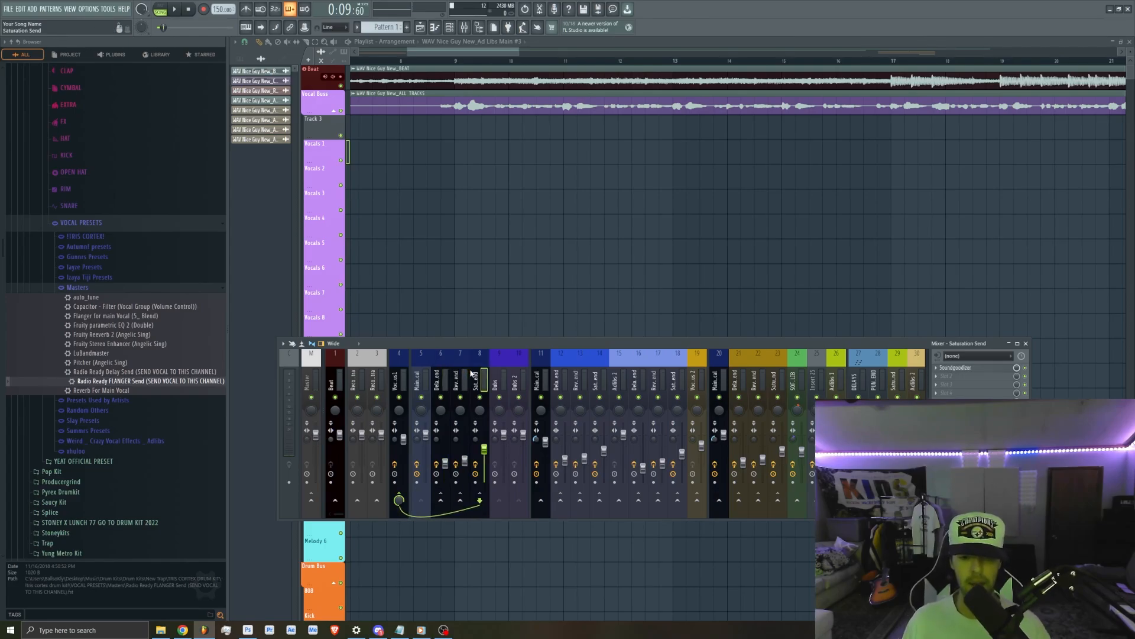
click(401, 362)
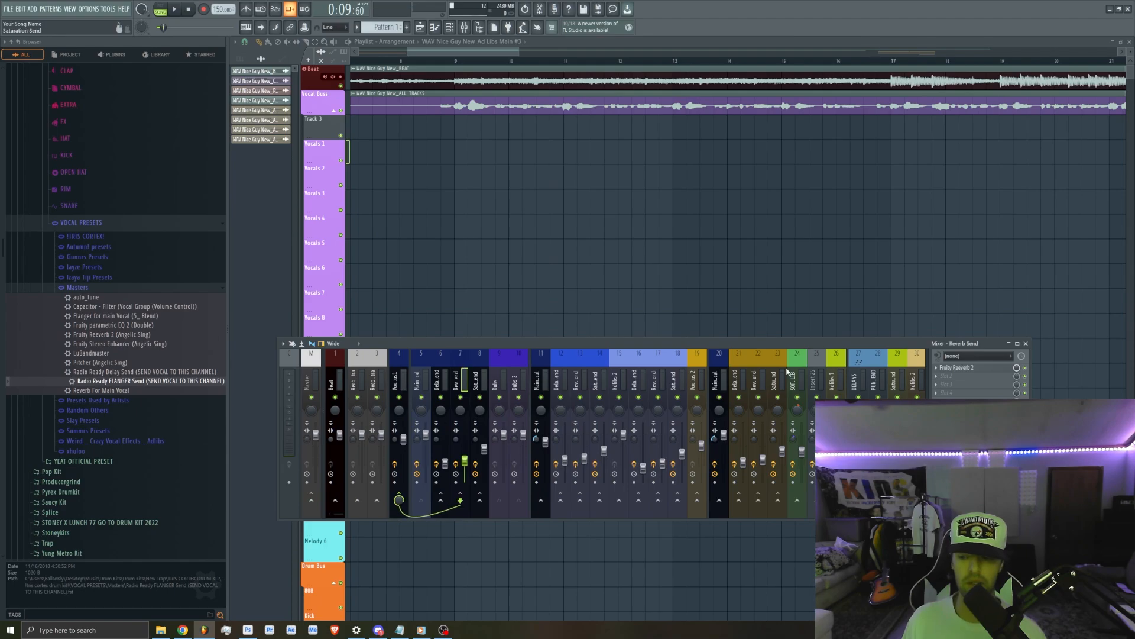
click(478, 378)
click(439, 365)
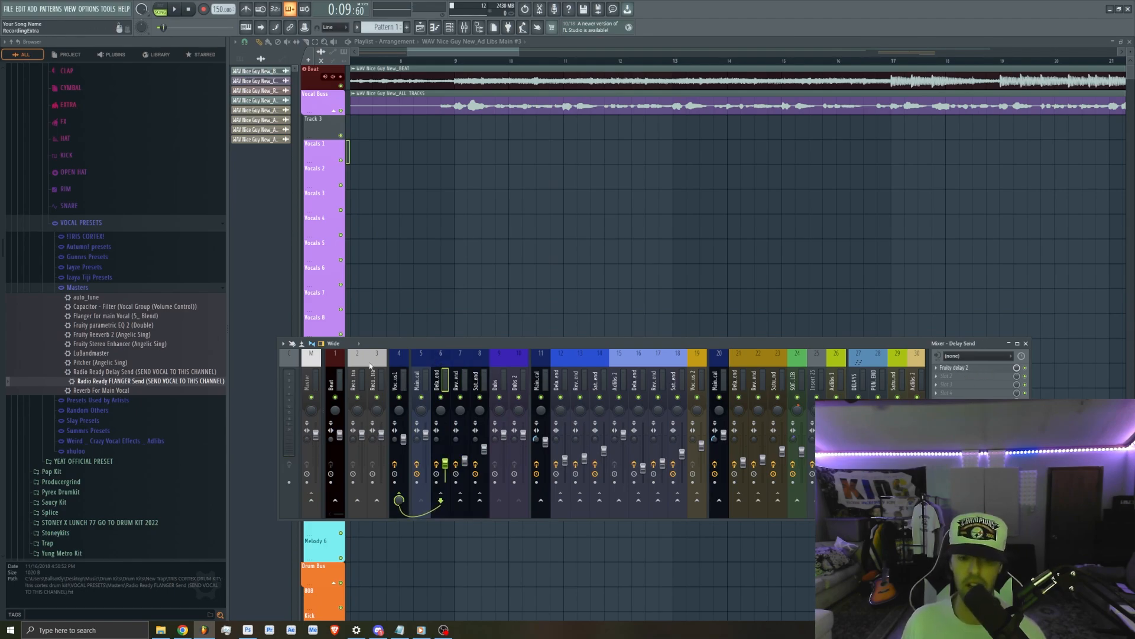
Review Fruity parametric EQ 2 on Vocal Bus1, close it, and look over the playlist arrangement.
click(390, 366)
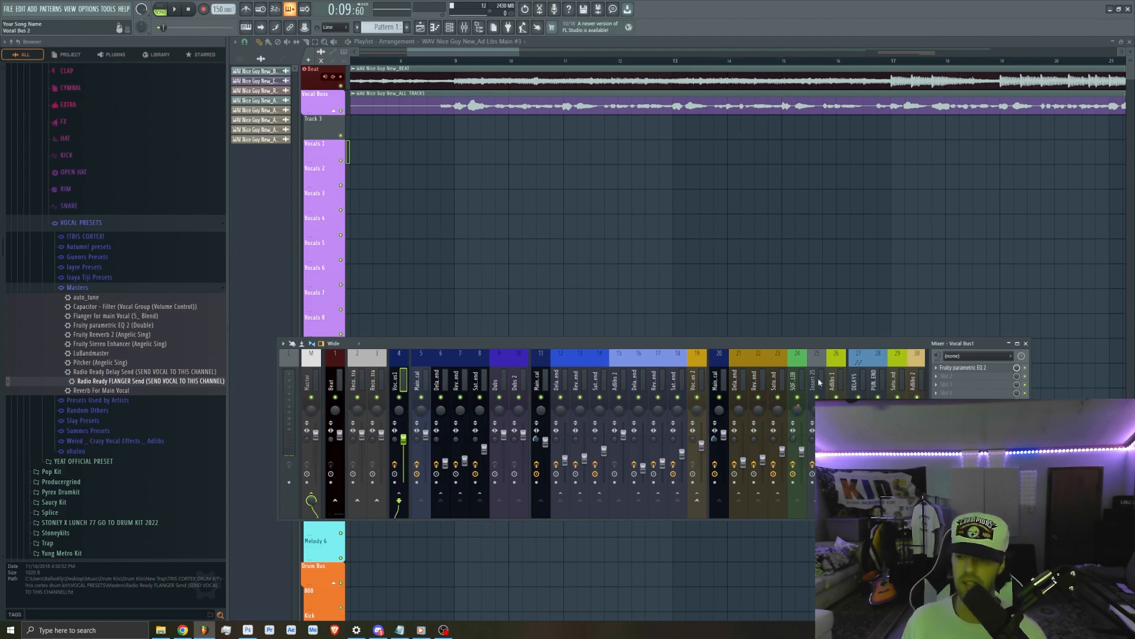
click(997, 369)
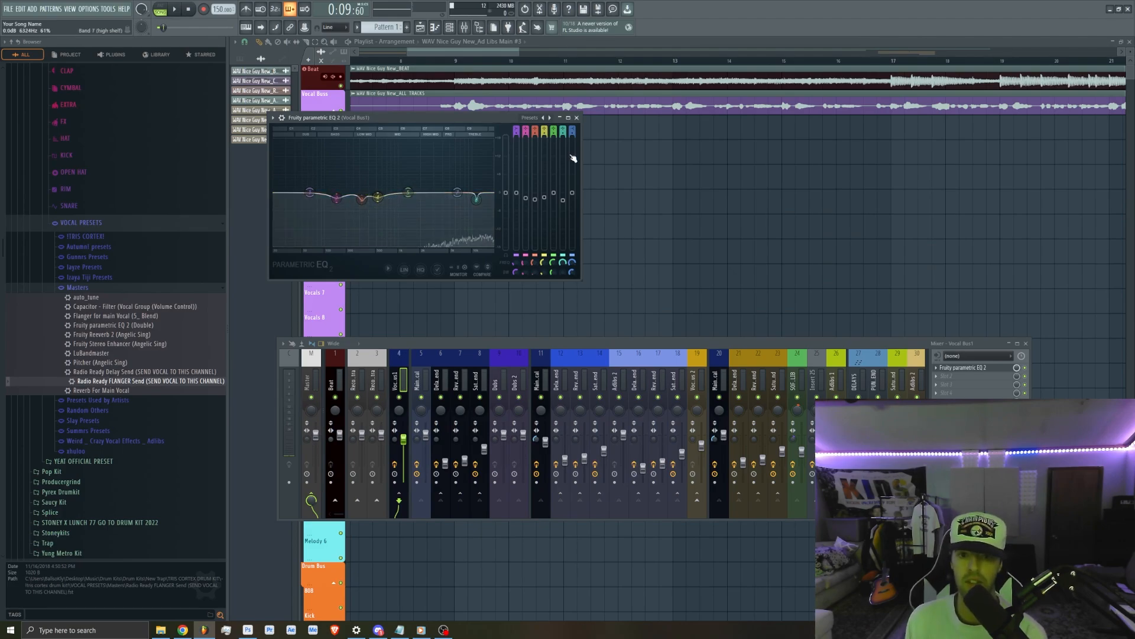
click(578, 117)
key(F9)
scroll(469, 261, down, 5)
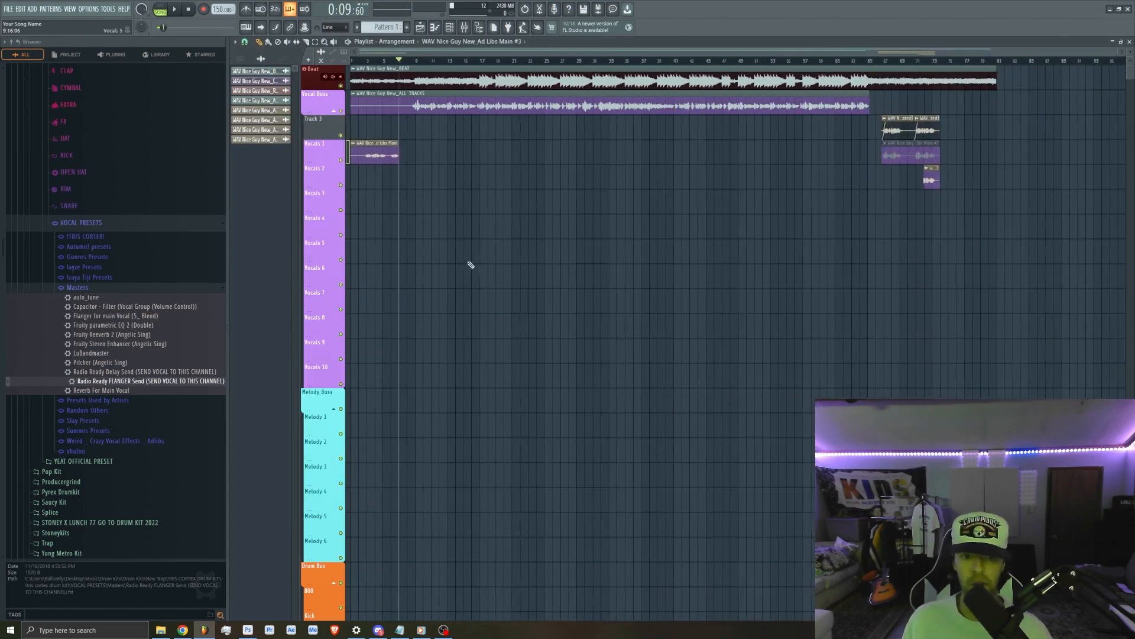
scroll(471, 264, up, 4)
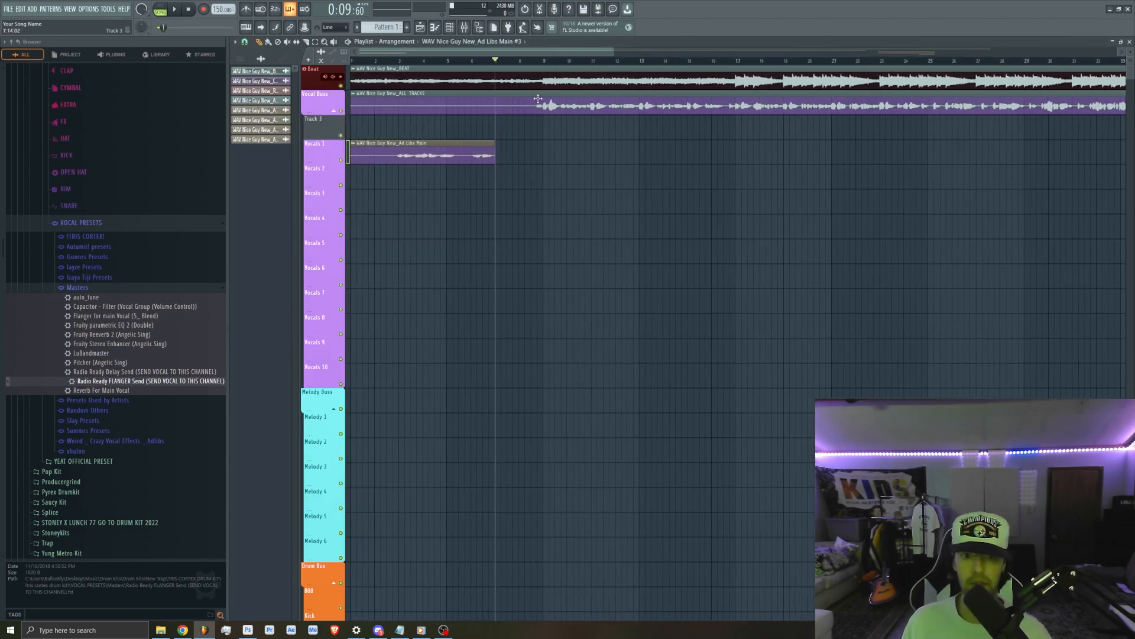
Try to copy the mixer track state of the Main Vocal on track 5 to the Main Vocal on track 11.
click(464, 28)
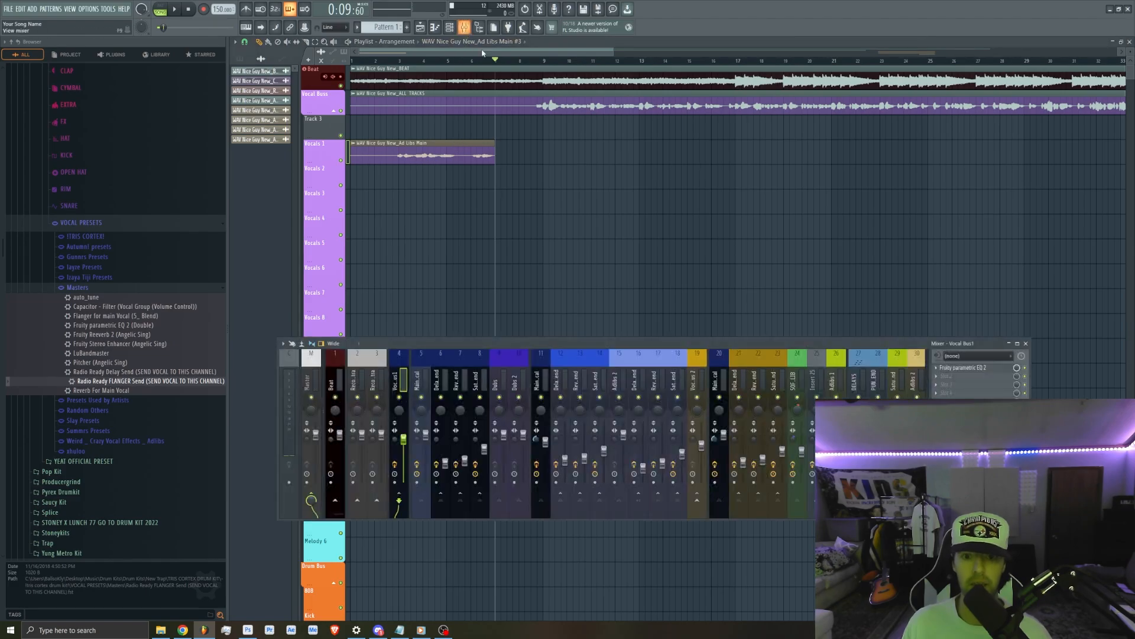
click(544, 368)
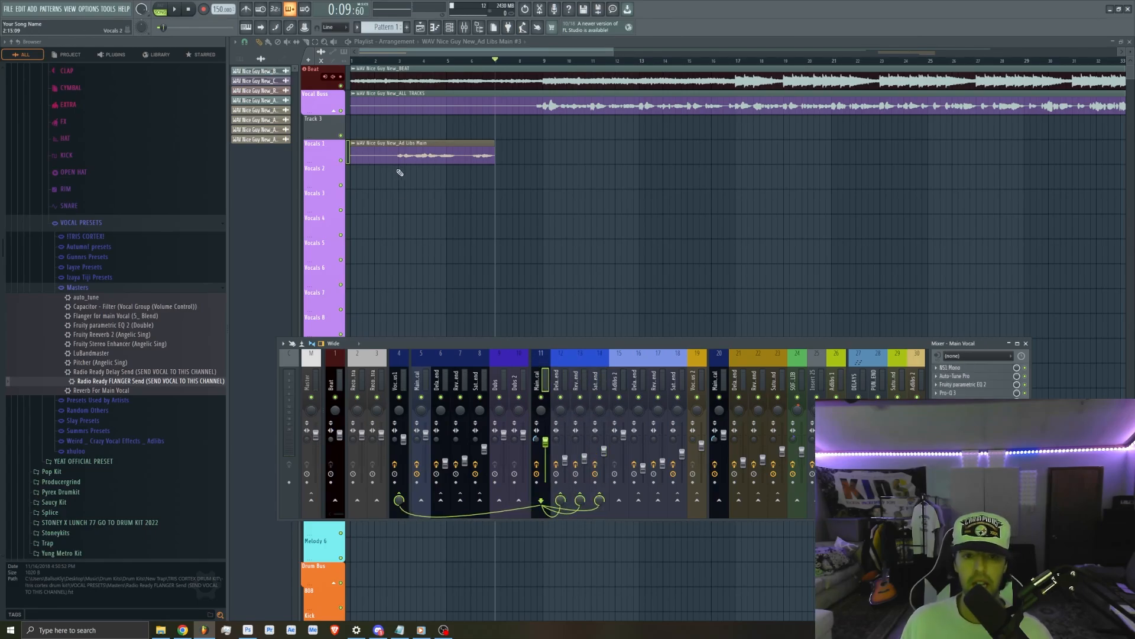
click(421, 365)
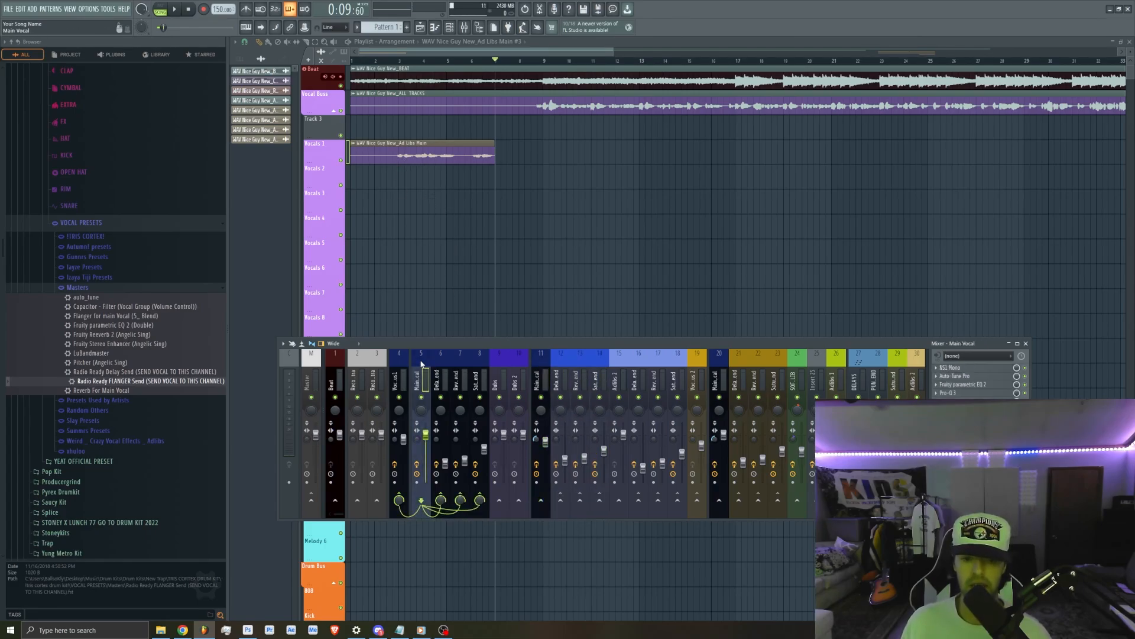
right_click(422, 365)
mouse_move(490, 408)
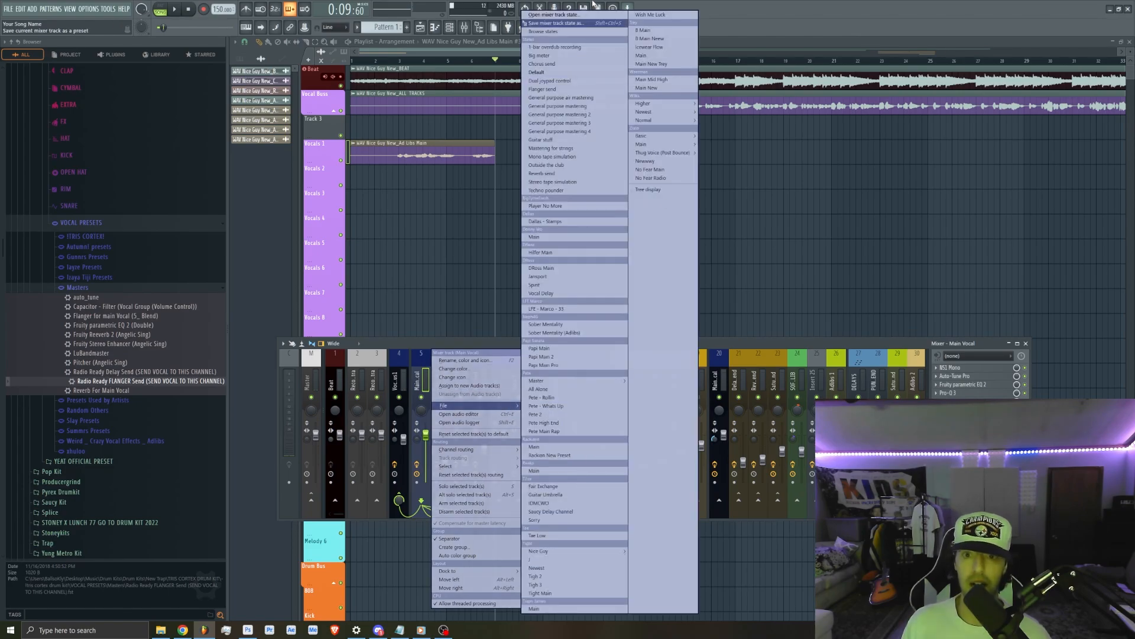
drag(559, 24, 542, 365)
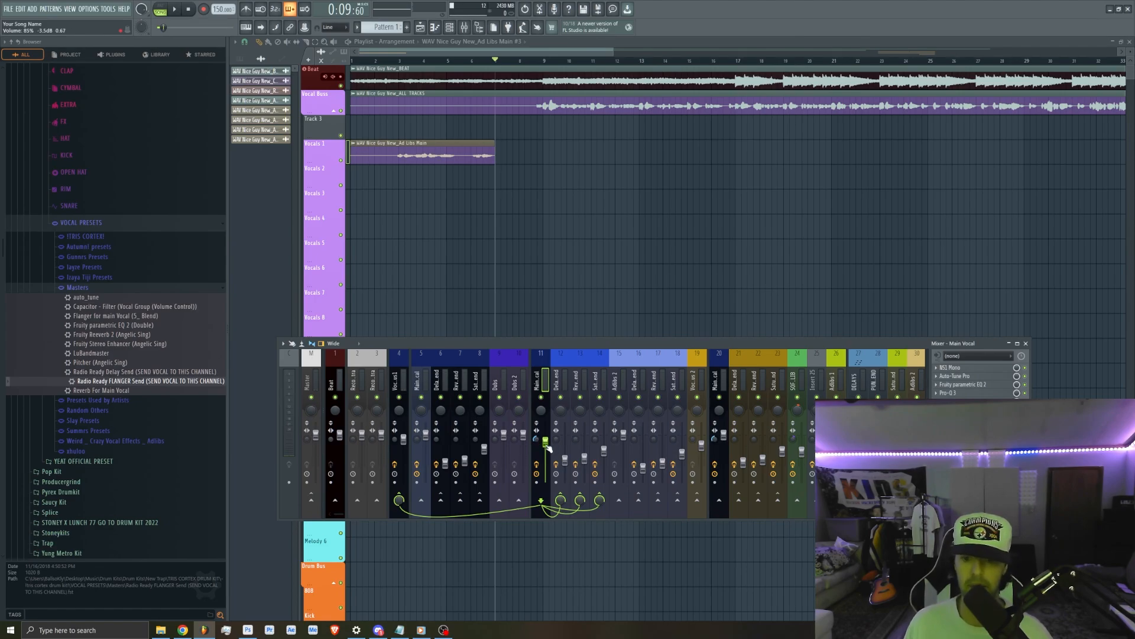
Set the playback position to just before the late ad-lib clips and select the Main Vocal on mixer track 20.
key(F9)
scroll(438, 282, down, 3)
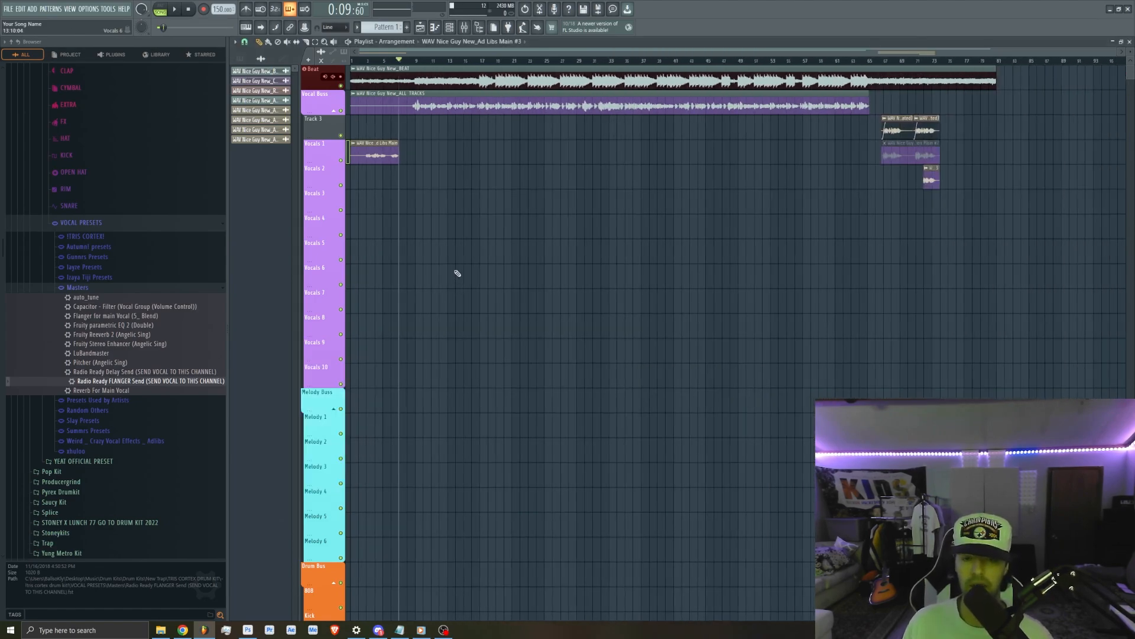
scroll(951, 249, up, 5)
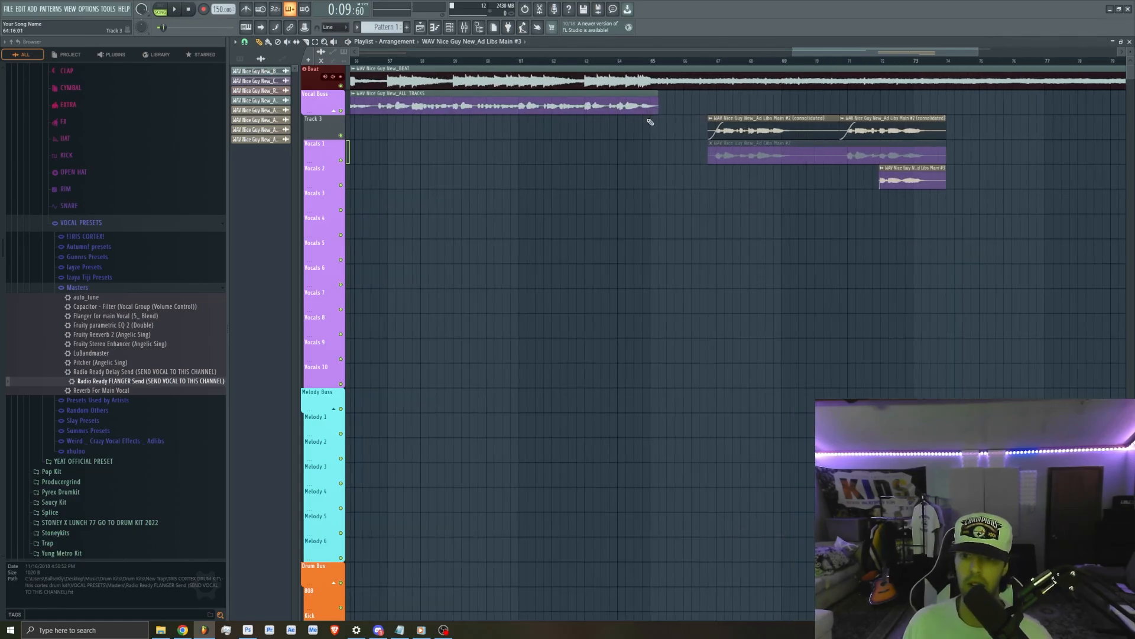
click(464, 28)
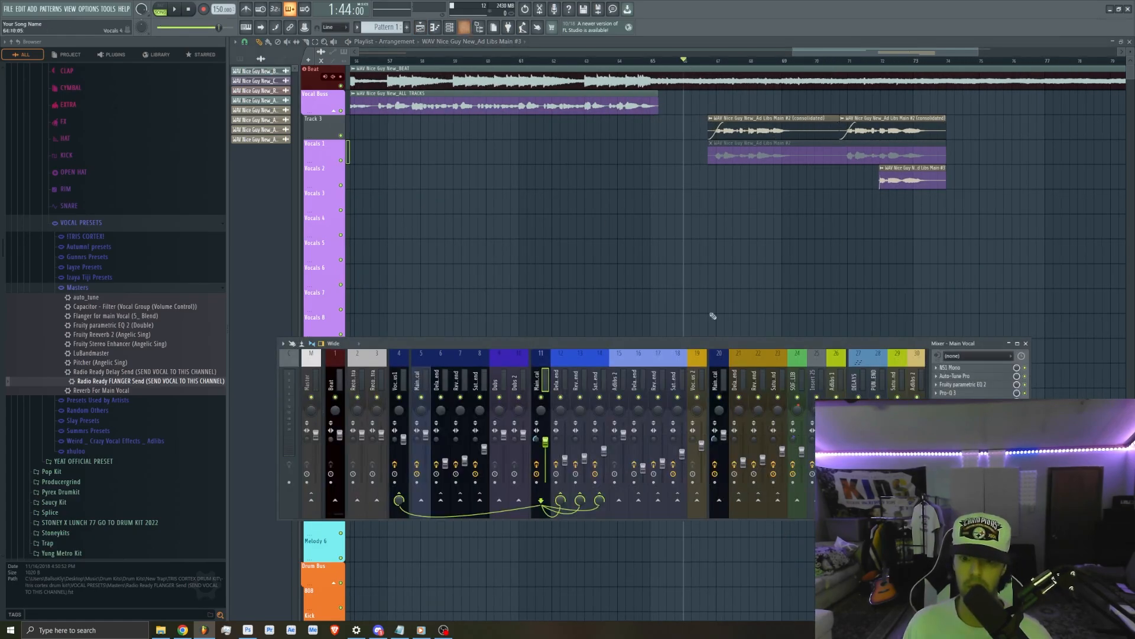
click(730, 369)
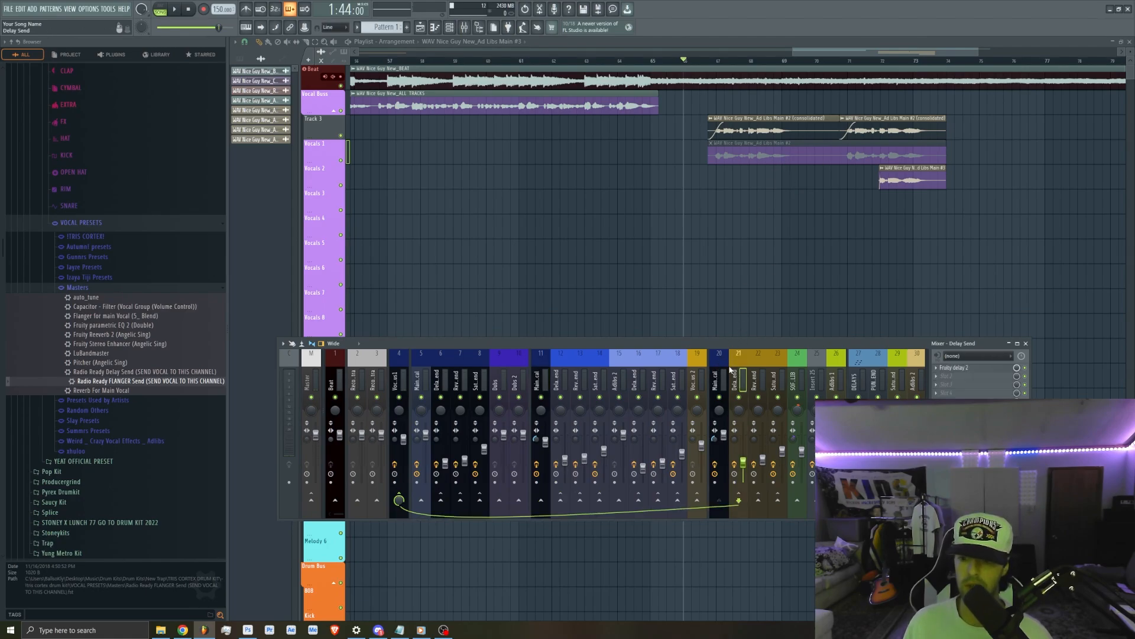
click(722, 368)
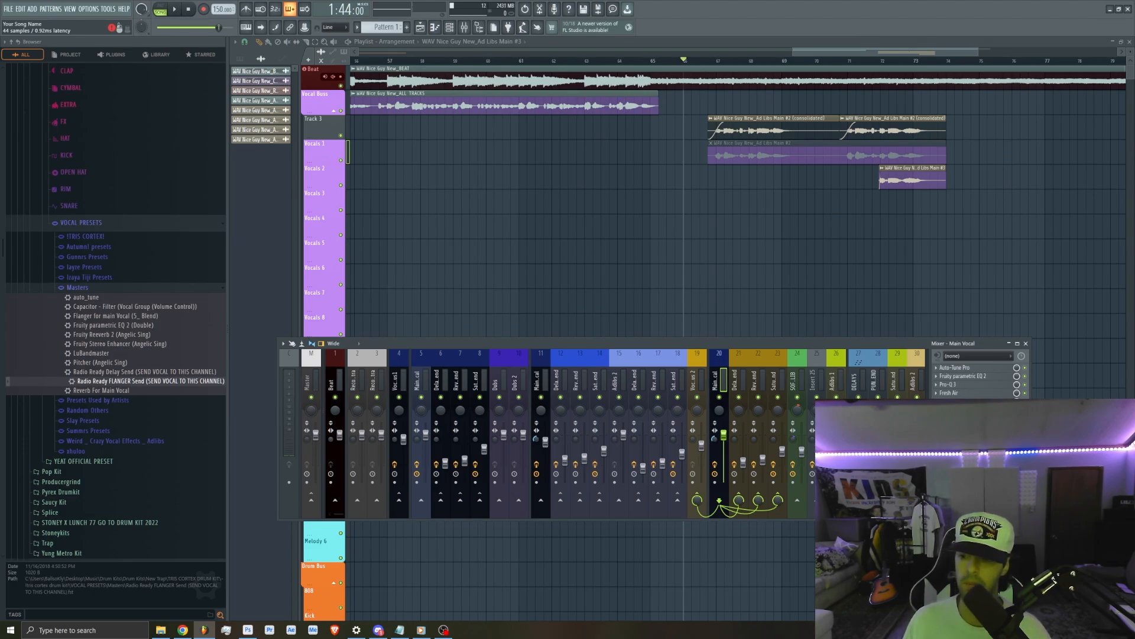
Review the band-limited curve in Fruity parametric EQ 2 on the Main Vocal of track 20, and close the plugin.
click(964, 376)
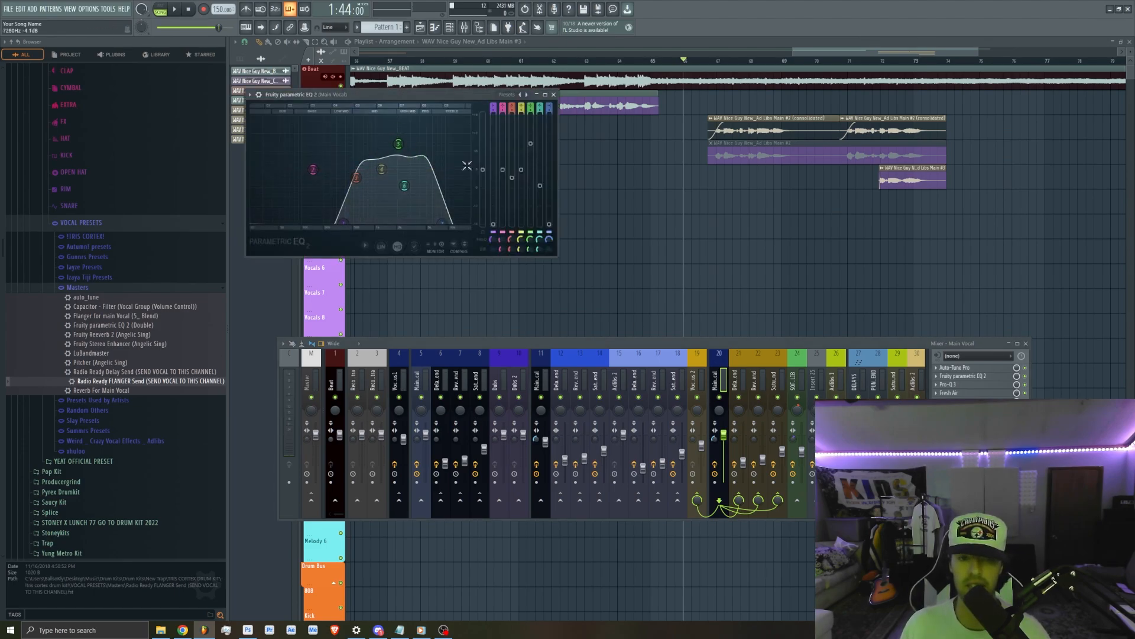
click(509, 96)
click(432, 97)
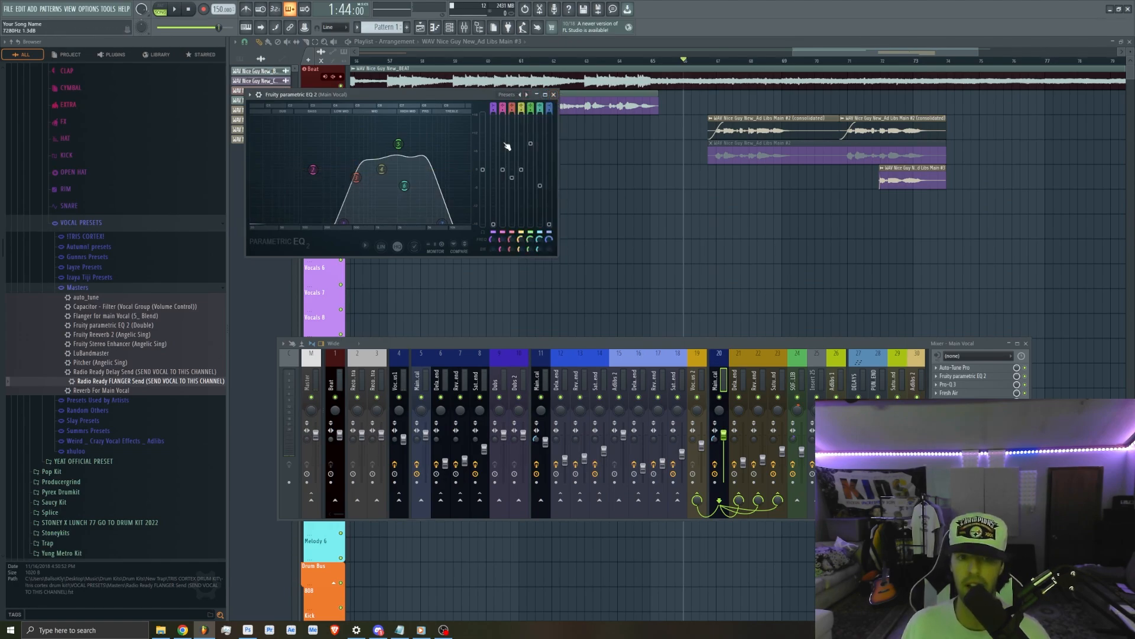
click(554, 95)
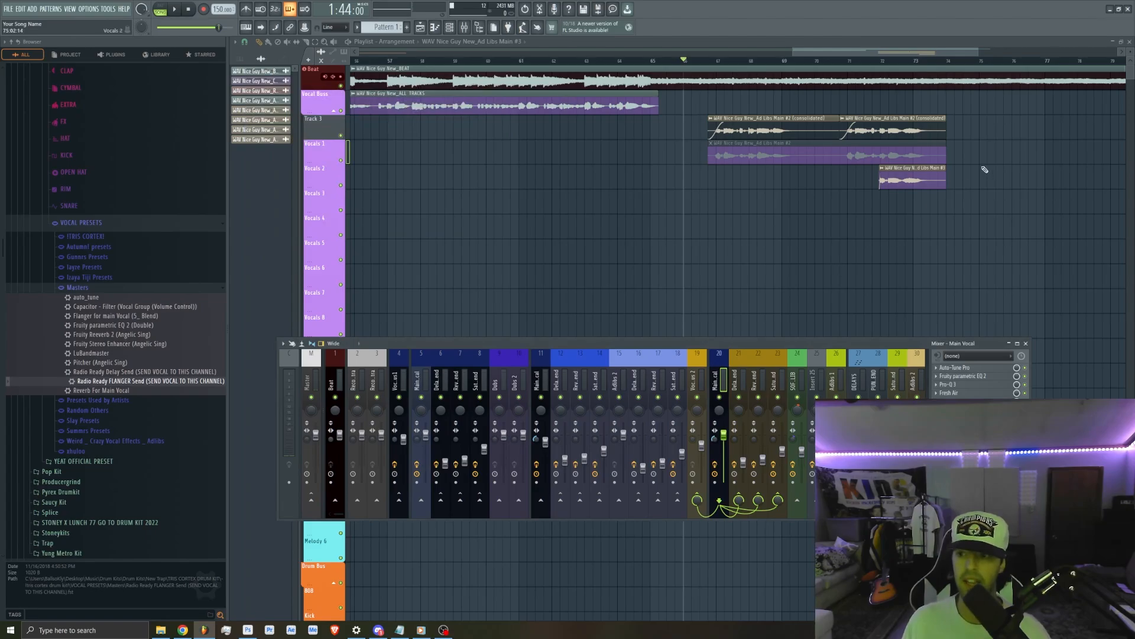
Try to consolidate the muted Ad Libs Main #2 clip on the Vocals 1 track, and clear the selection.
drag(974, 163, 888, 146)
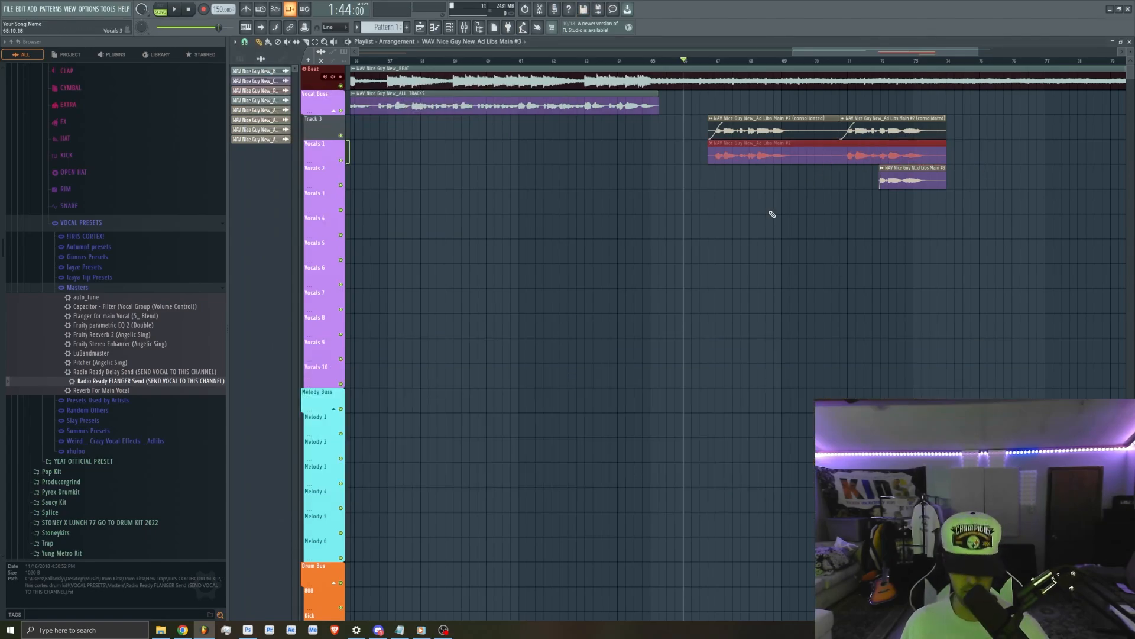
key(ctrl+alt+c)
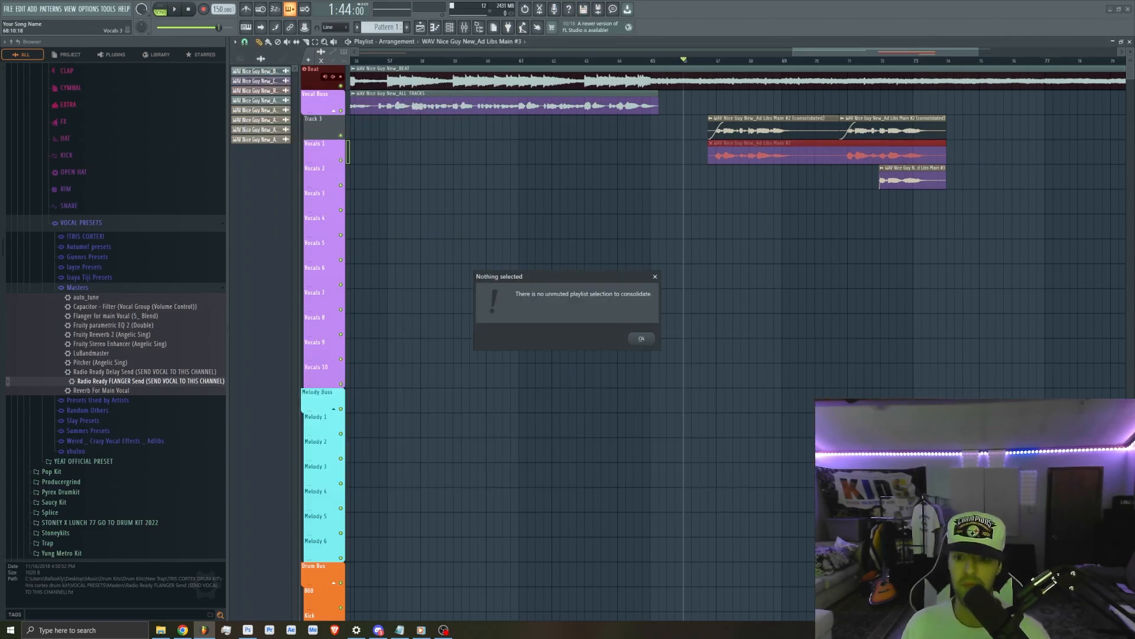
click(642, 338)
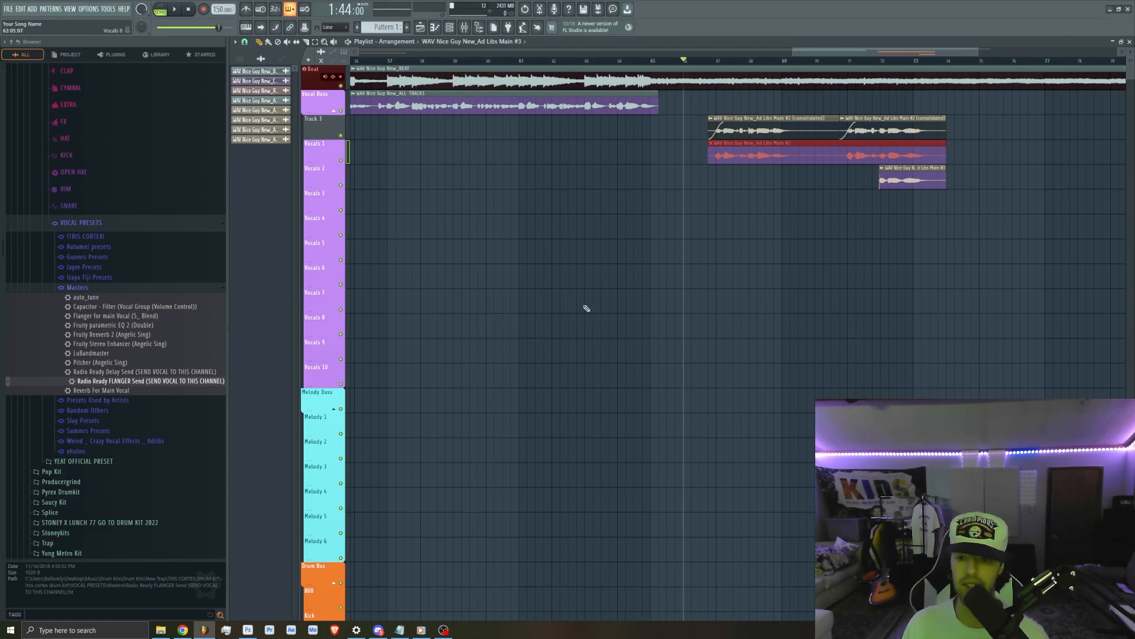
ctrl+click(618, 263)
scroll(634, 260, down, 4)
scroll(810, 209, up, 5)
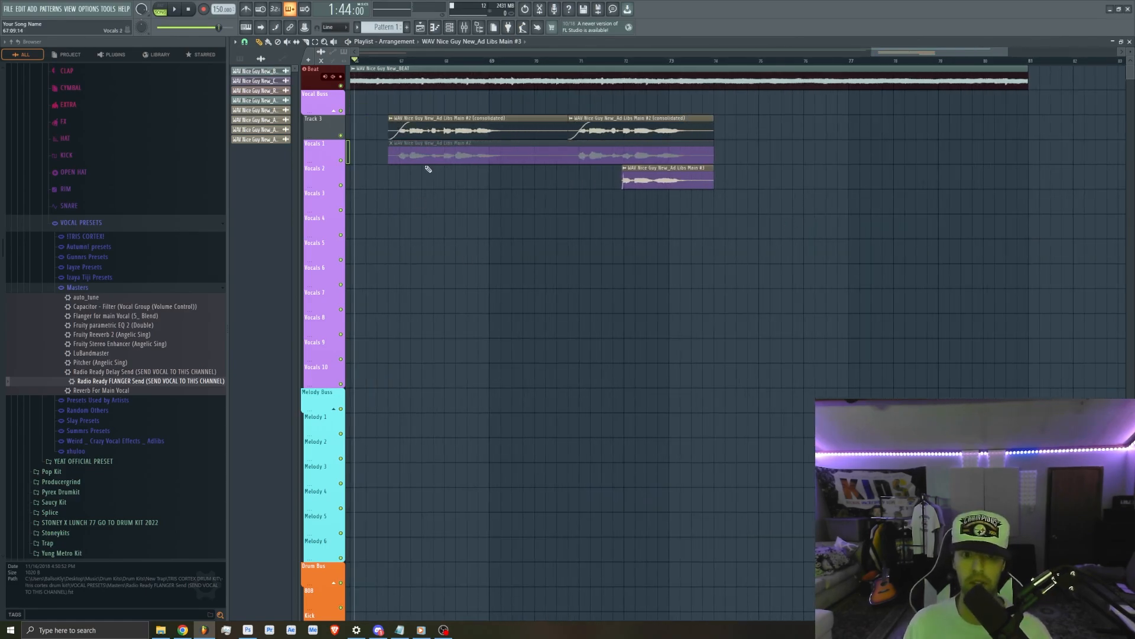
Show the effects chain of the SOFAYGO ADLIB track on mixer track 24.
key(F9)
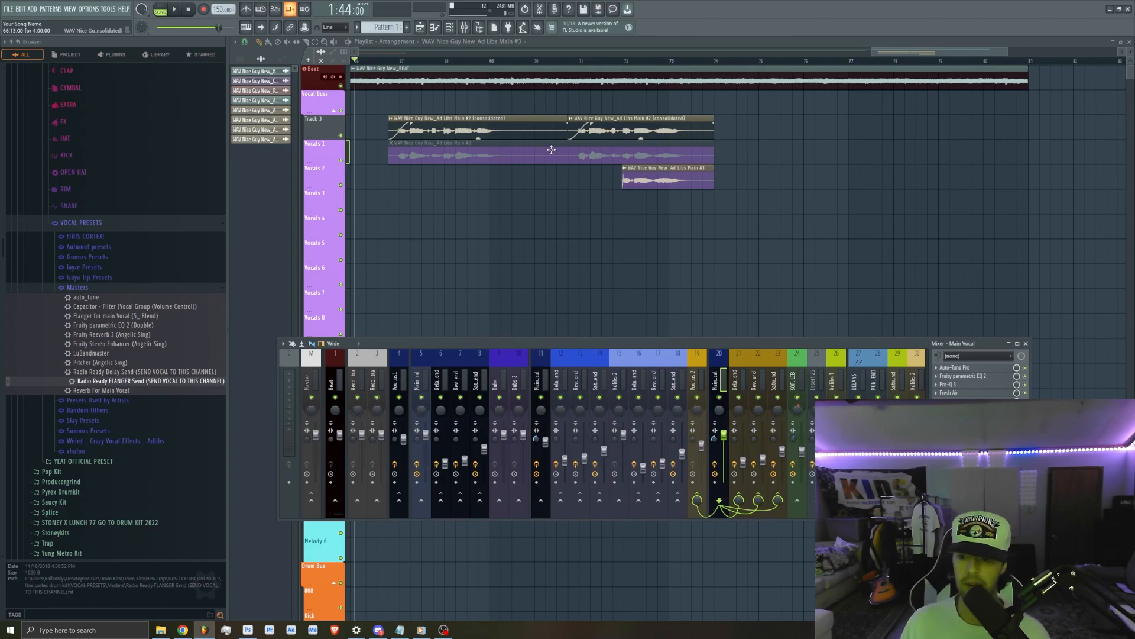
click(796, 373)
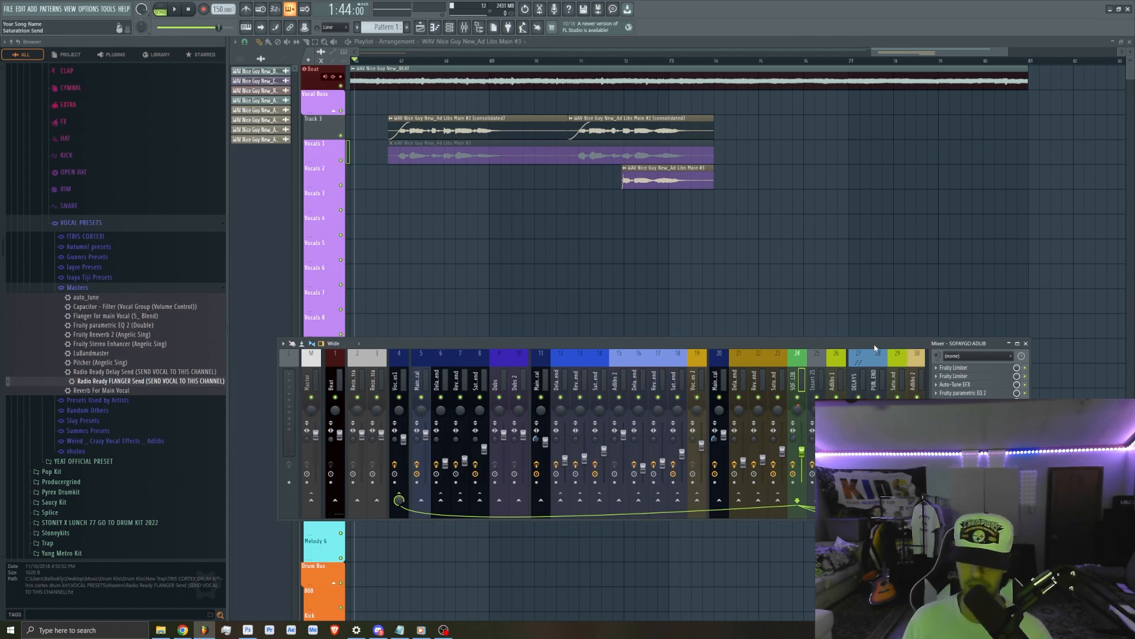
Collapse the VOCAL PRESETS folder and the TRIS CORTEX DRUM KIT folder in the browser.
click(112, 224)
scroll(107, 239, up, 4)
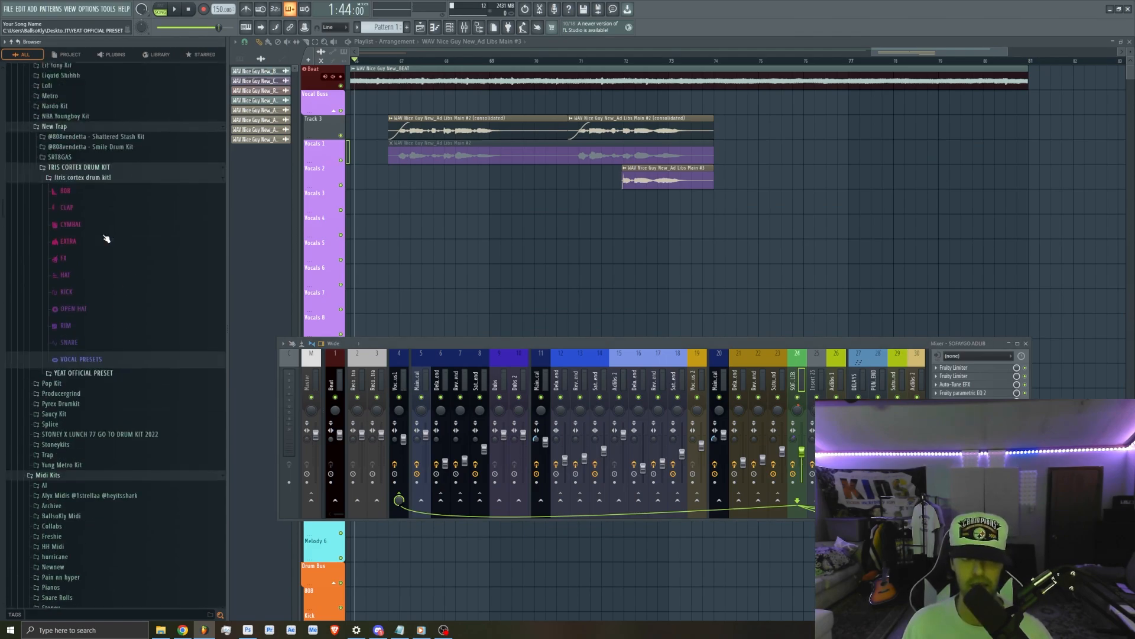
scroll(107, 239, up, 5)
click(85, 320)
click(79, 310)
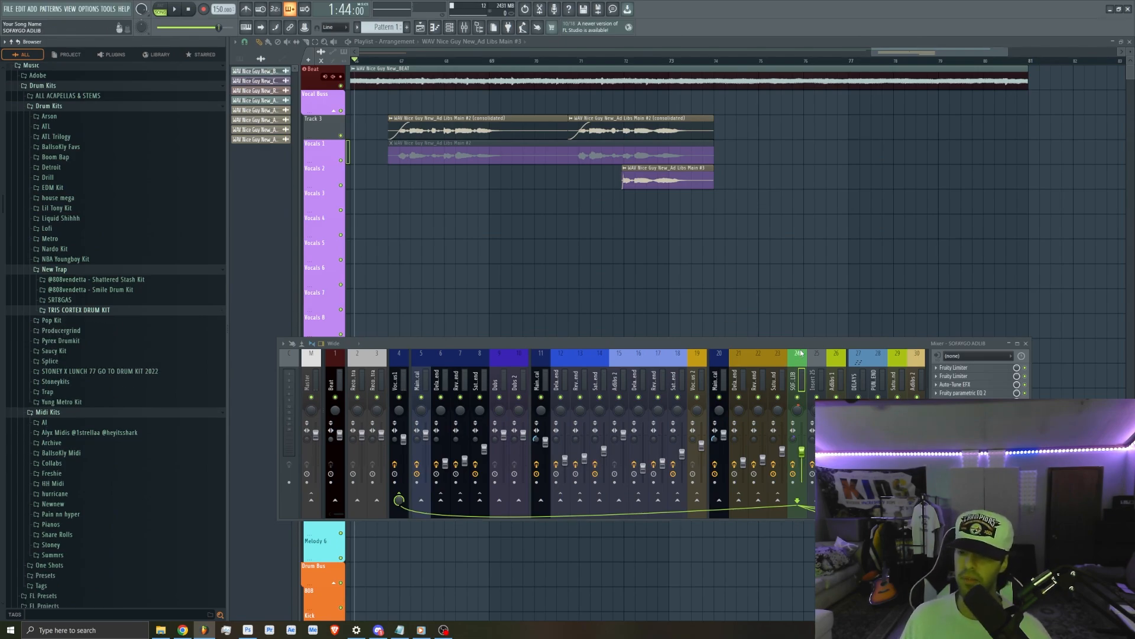
Review the effects on the DELAYS, SOFAYGO ADLIB and PUNK FLANGER SEND mixer tracks, and hide the mixer.
click(858, 365)
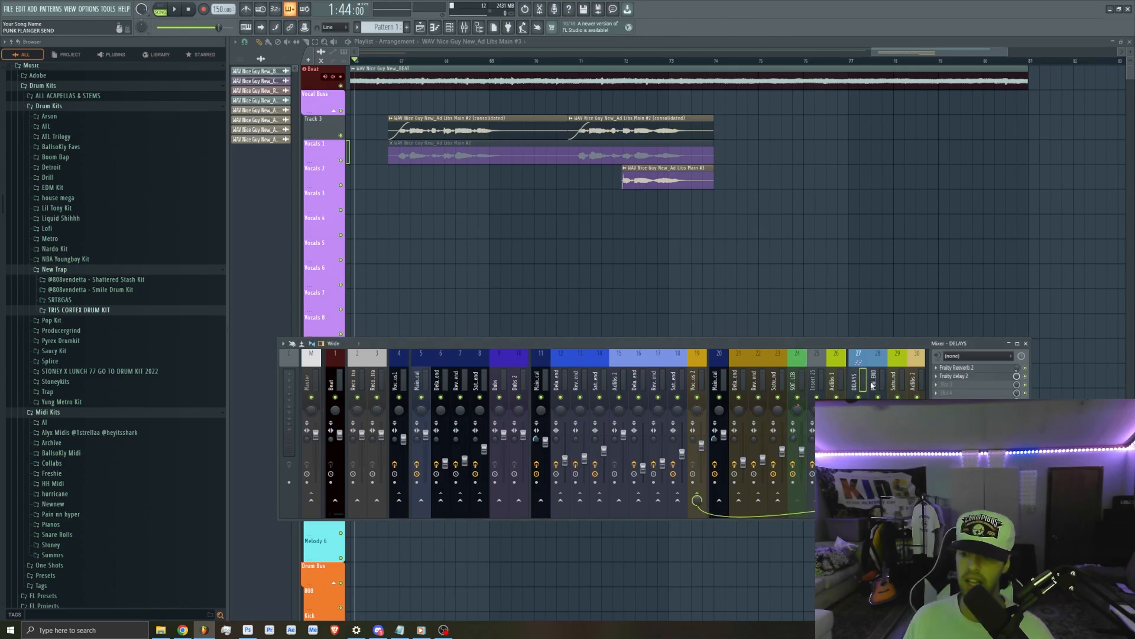
click(799, 377)
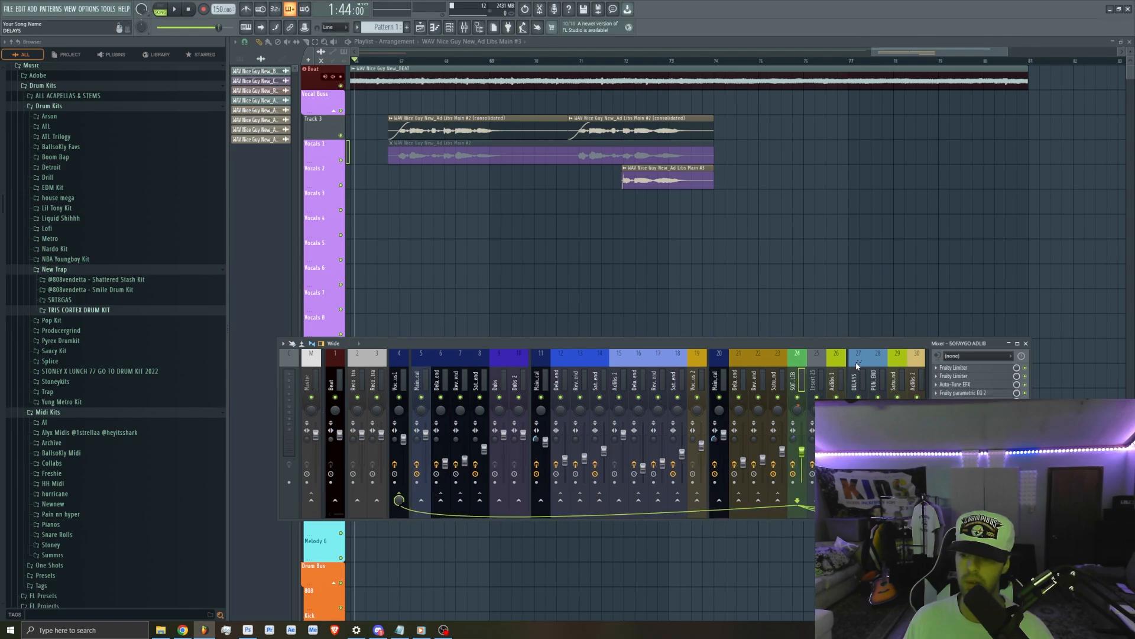
click(877, 365)
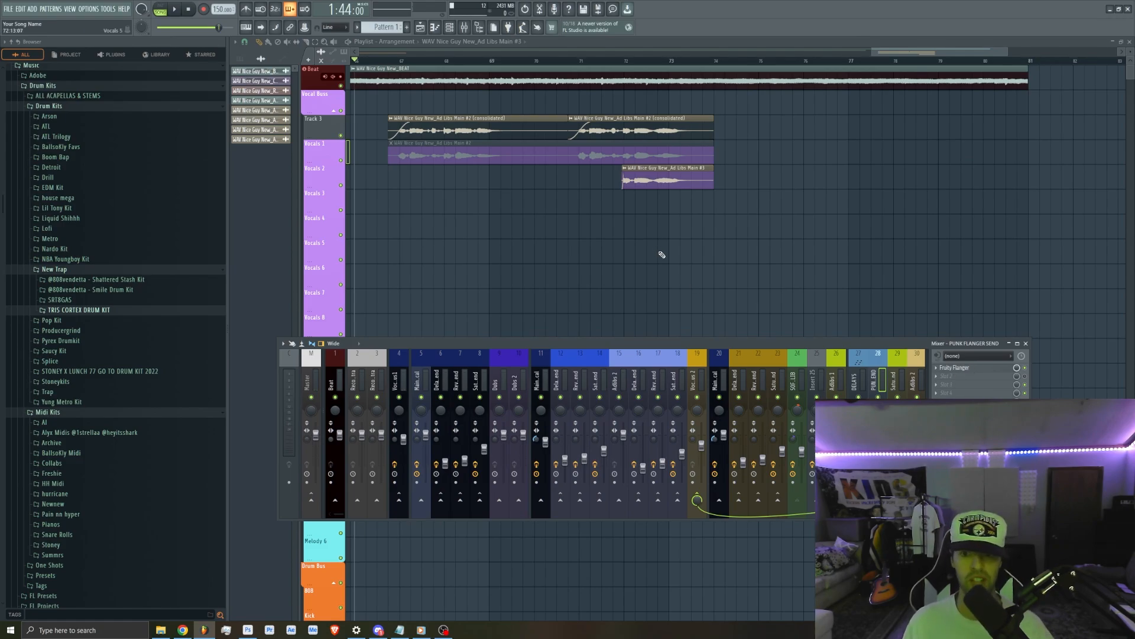
key(F9)
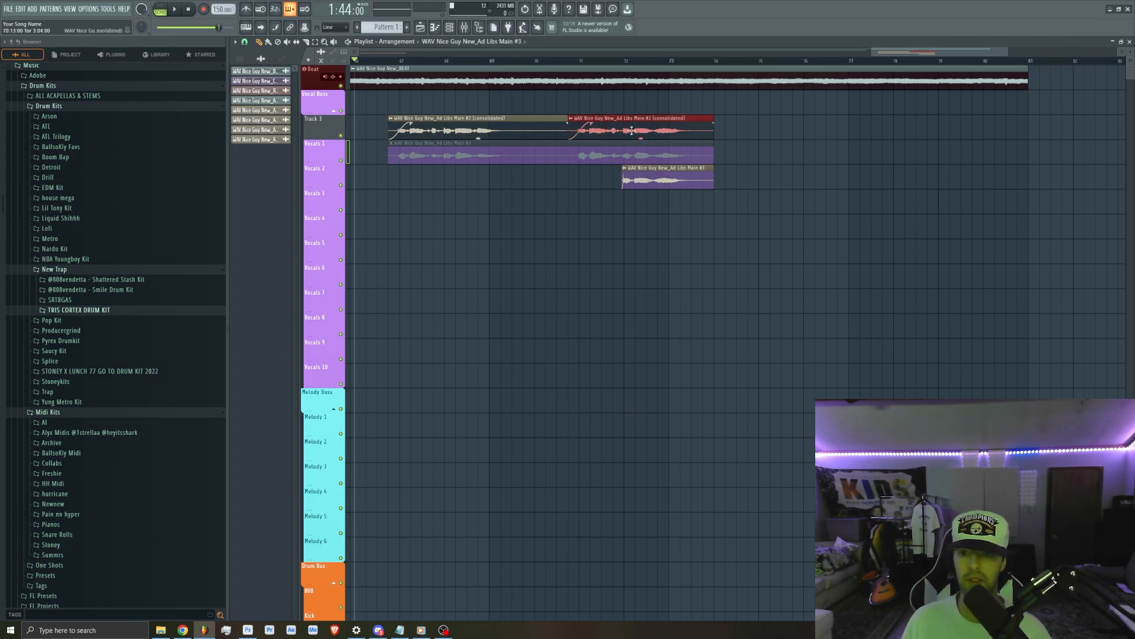
Review the H-Delay Stereo settings on Insert 25 in the mixer, and close the plugin.
scroll(636, 189, up, 6)
scroll(642, 198, down, 5)
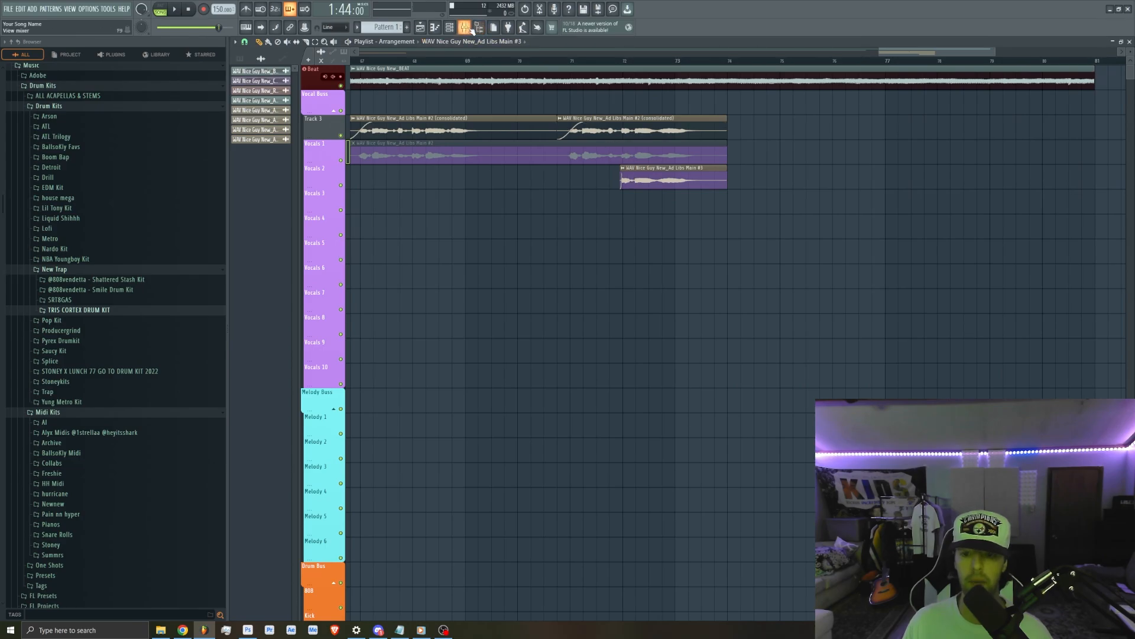
key(F9)
click(823, 367)
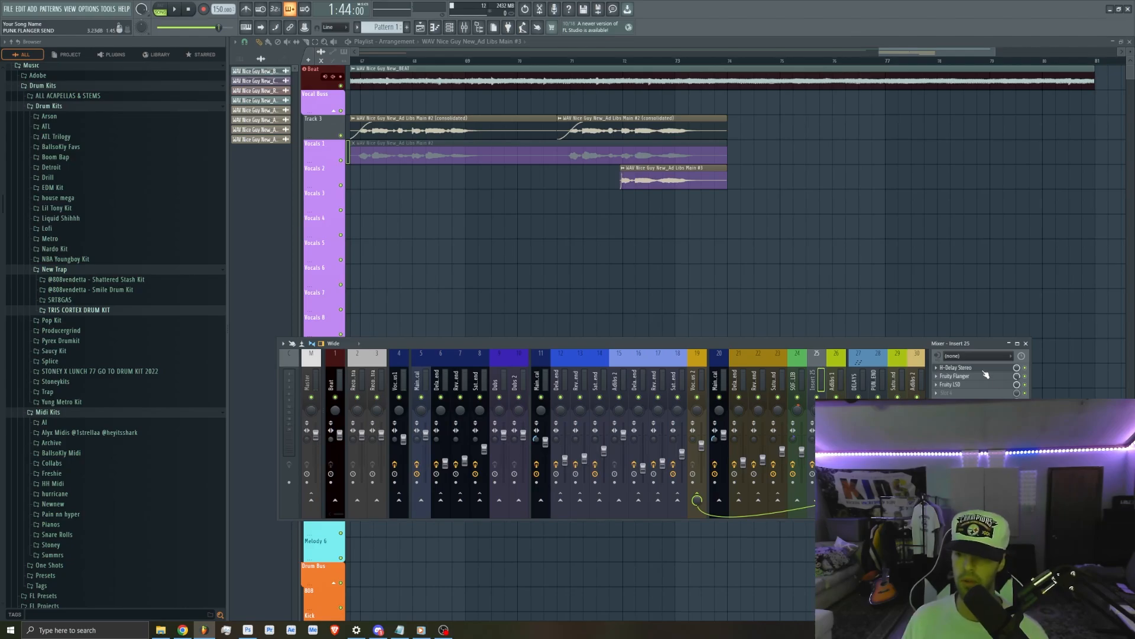
click(957, 367)
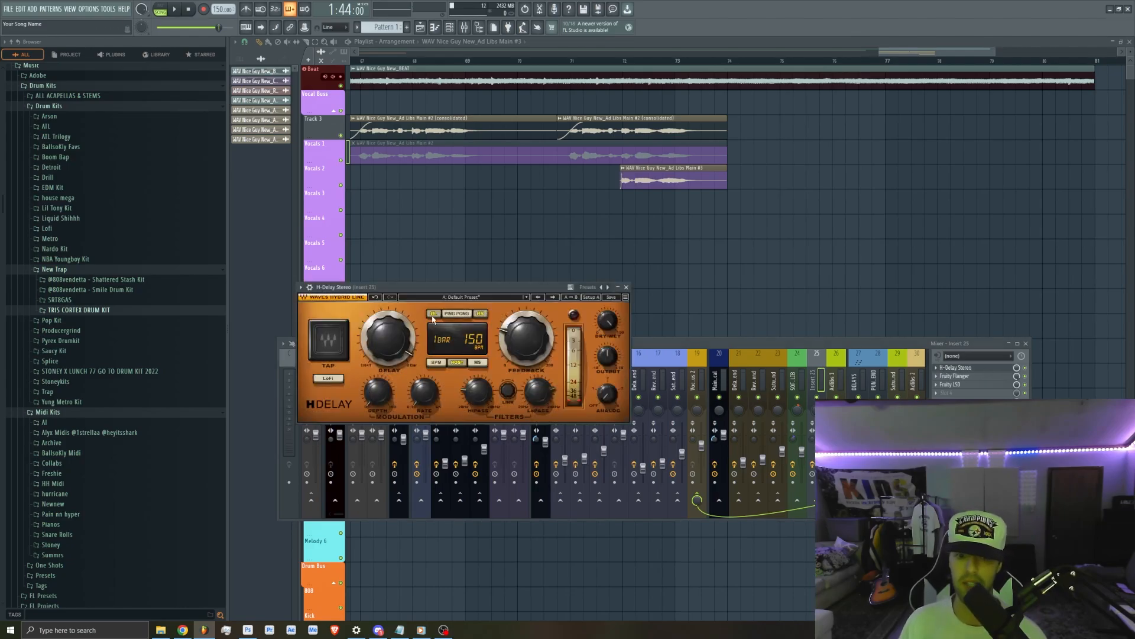
drag(443, 288, 527, 240)
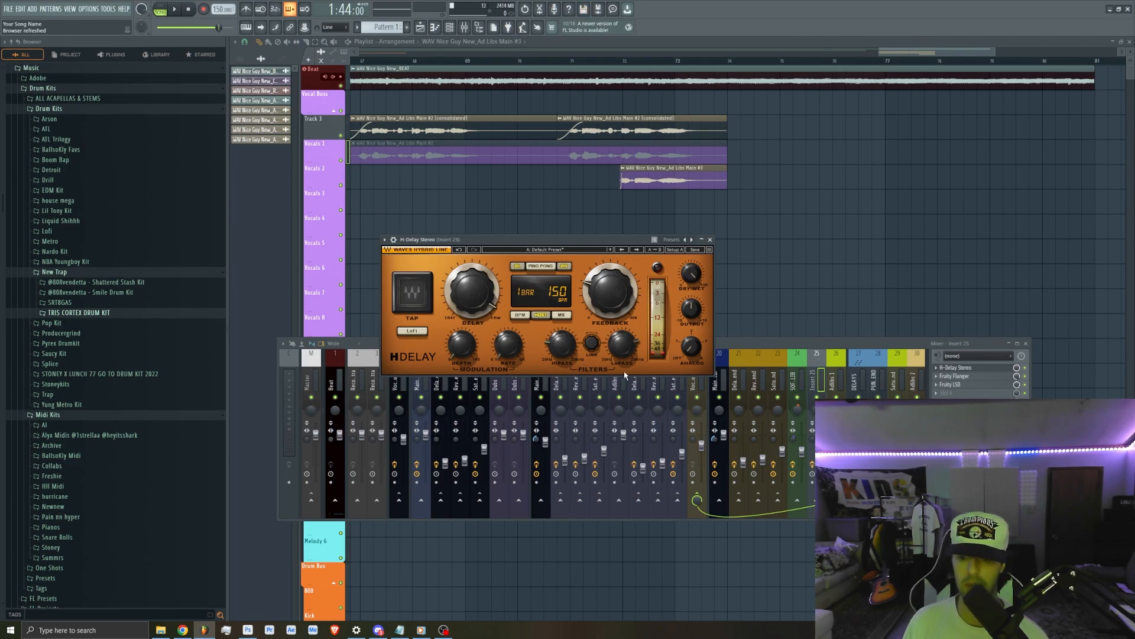
click(710, 239)
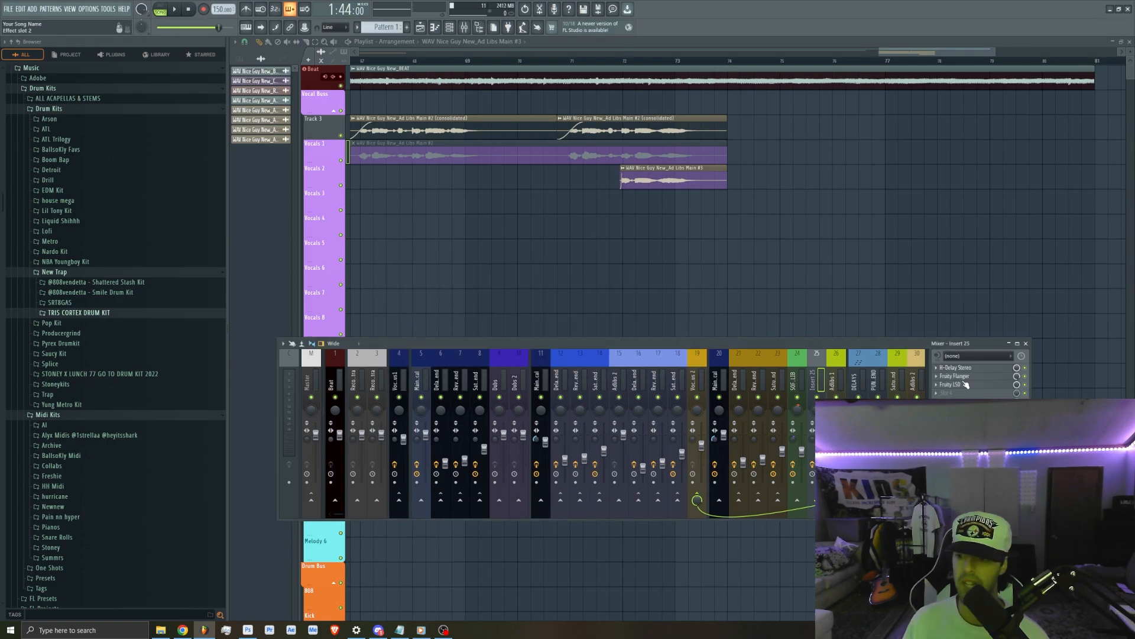
Check the Fruity Flanger and Fruity LSD effects on Insert 25, and hide the mixer.
click(964, 377)
click(963, 377)
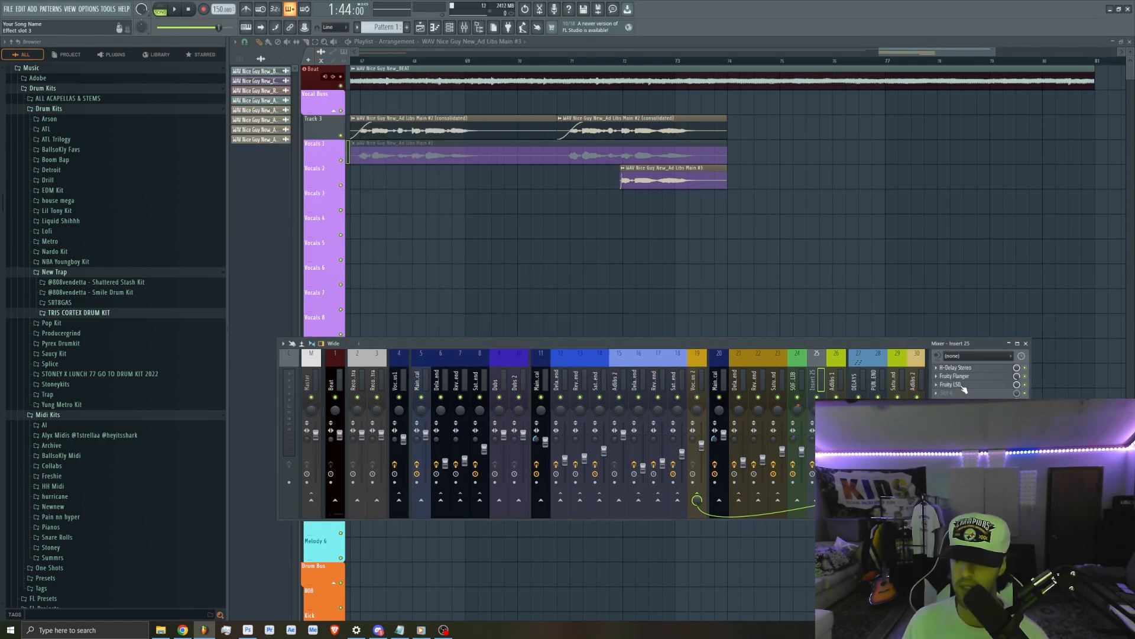
click(962, 385)
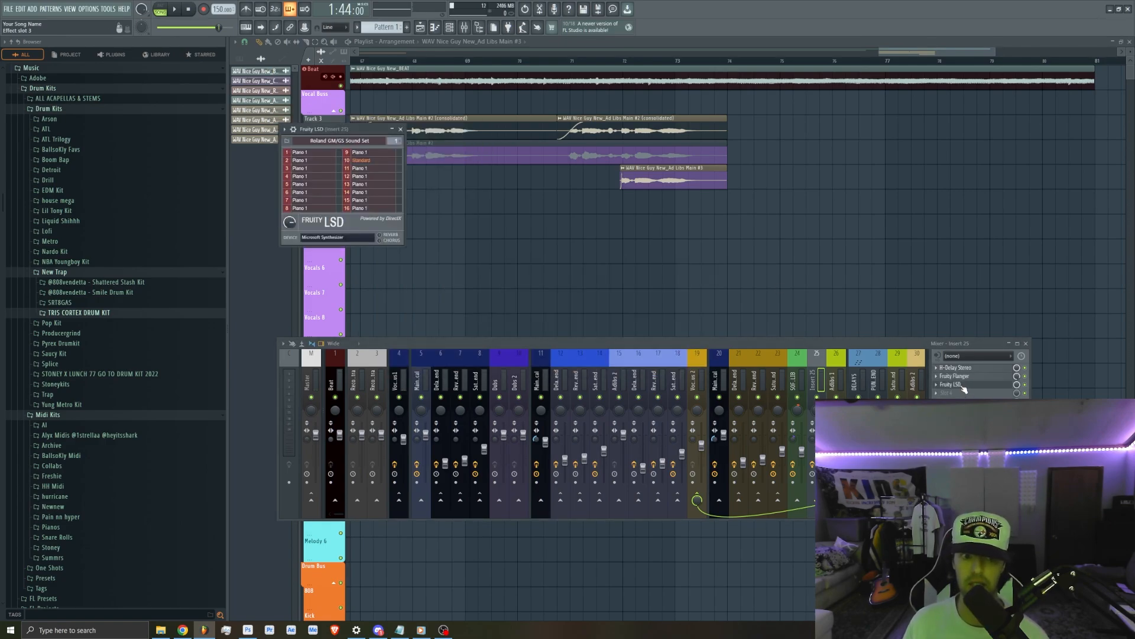
click(964, 385)
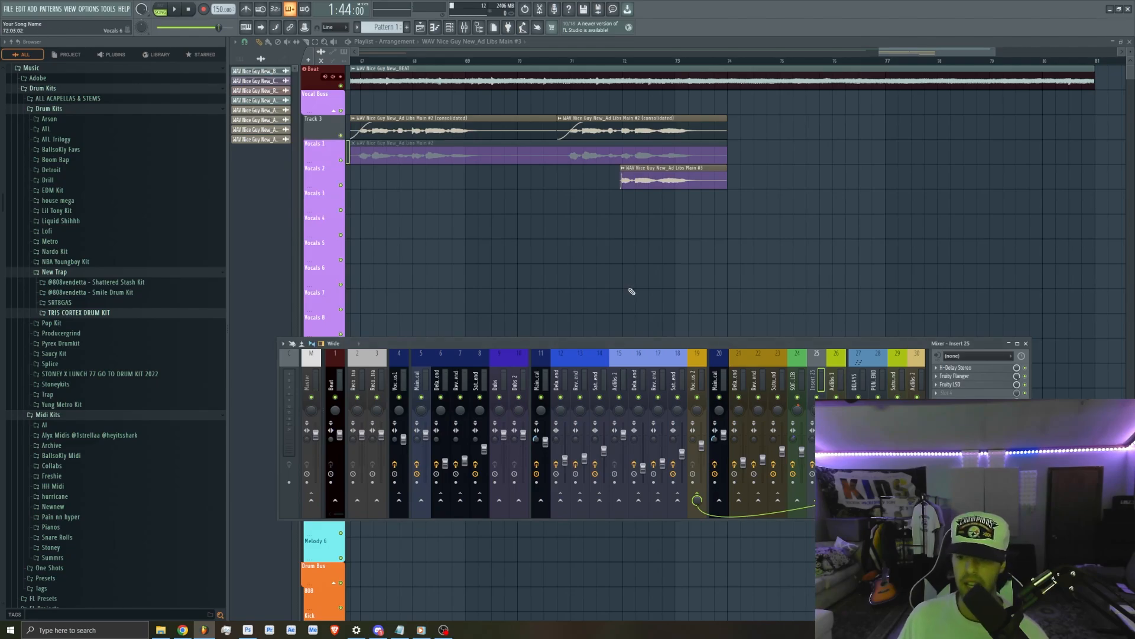
key(F9)
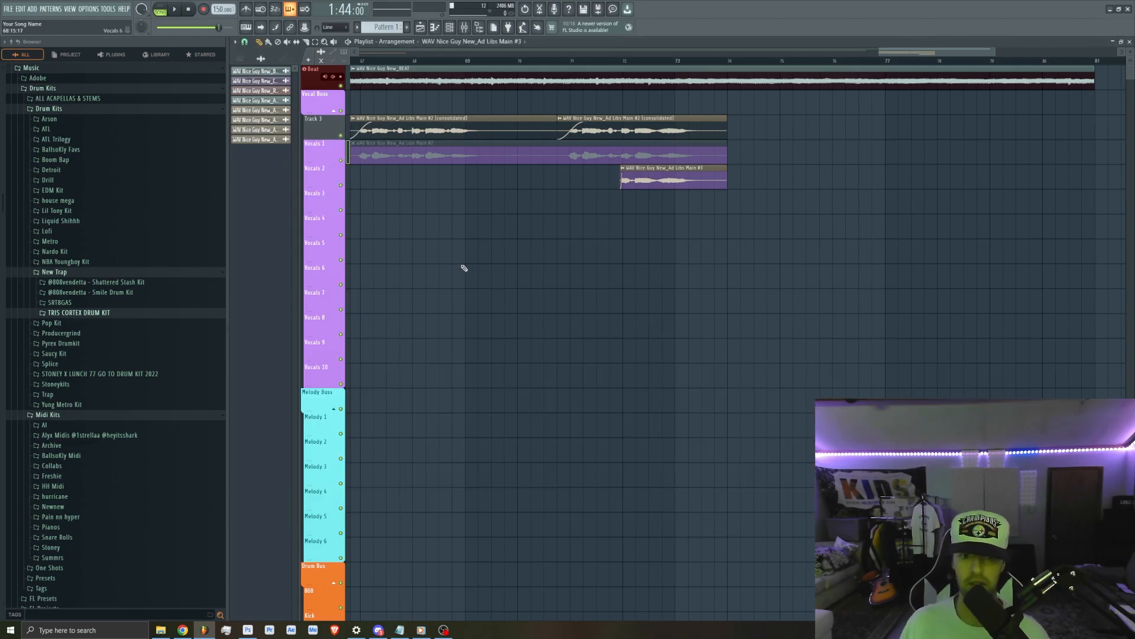
Play the late ad-lib clips in the playlist from 1:44, and stop playback after they end.
scroll(476, 273, down, 4)
scroll(562, 273, up, 4)
drag(950, 258, 683, 287)
scroll(471, 294, down, 4)
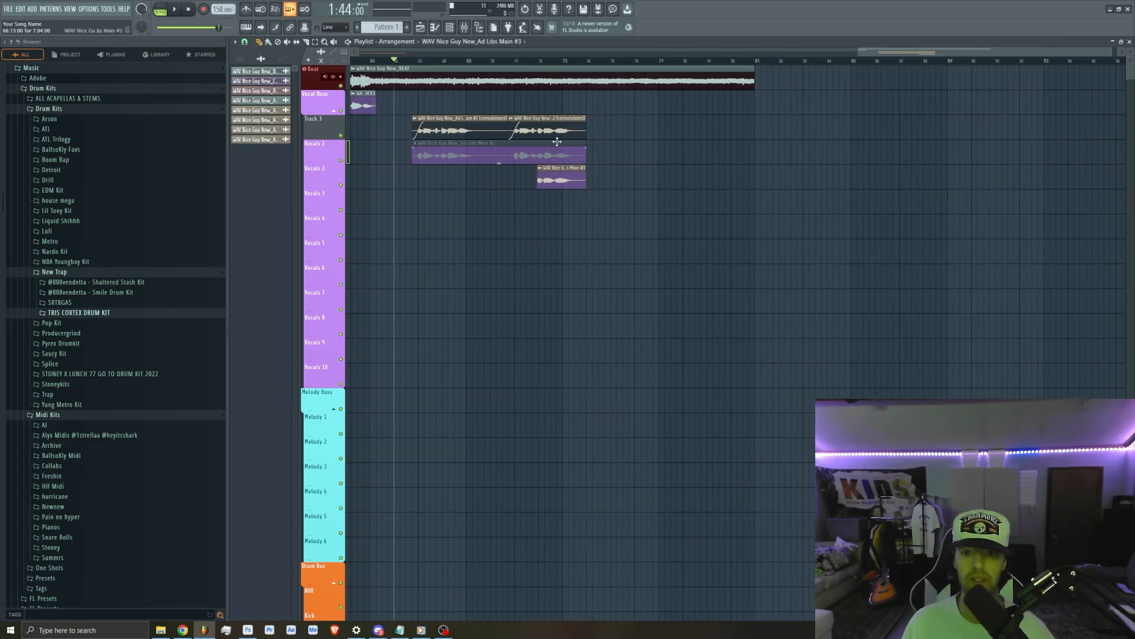
scroll(530, 241, up, 2)
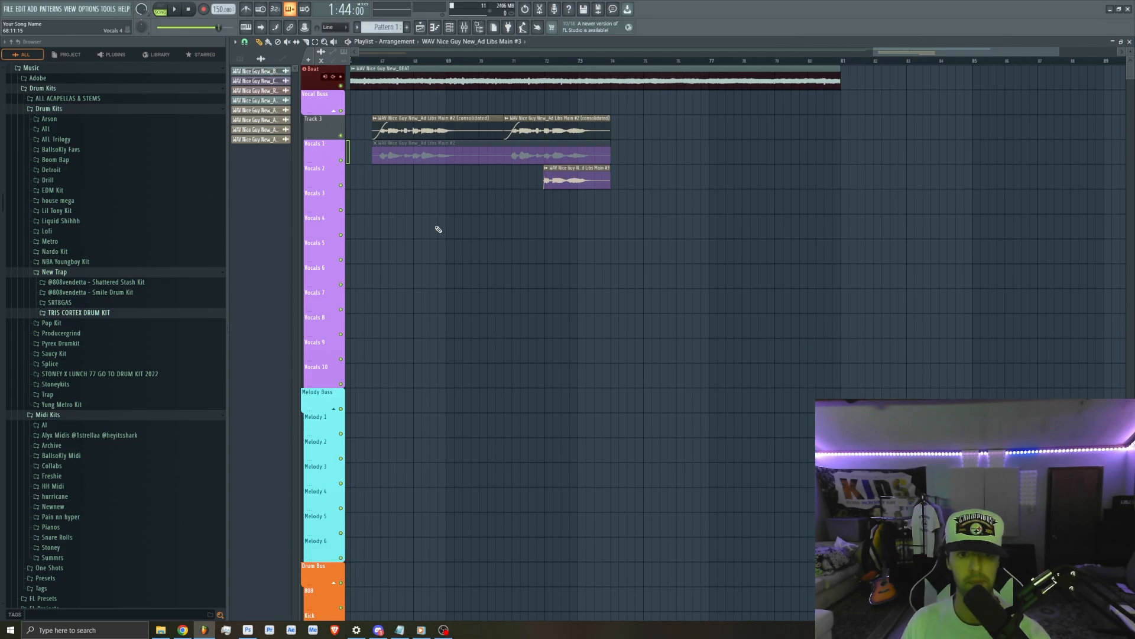
key(space)
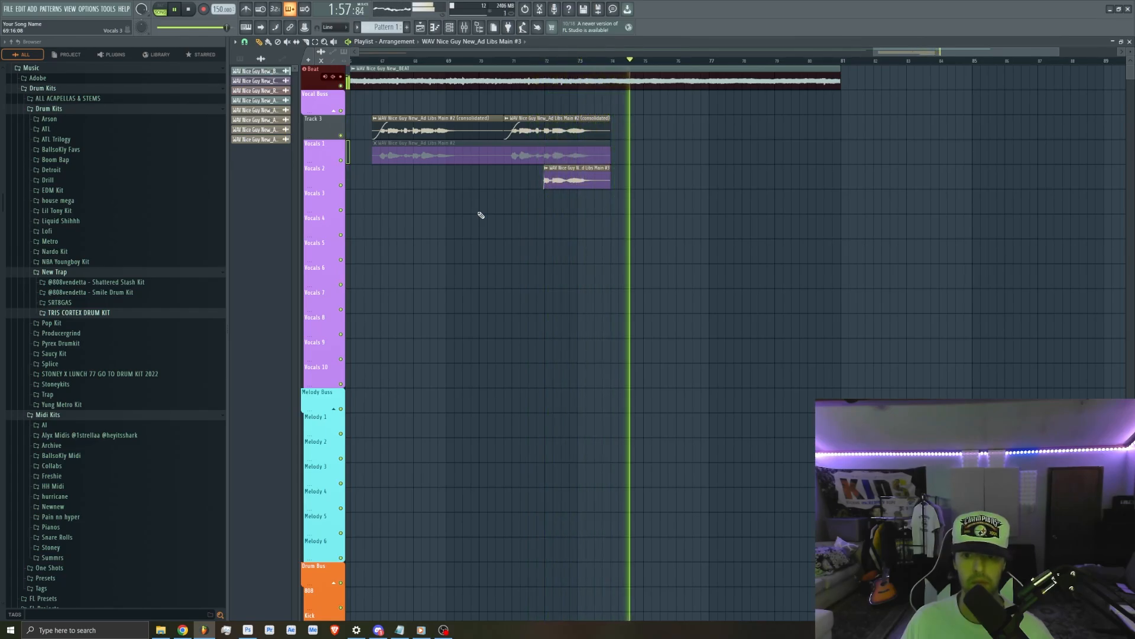
scroll(409, 203, down, 3)
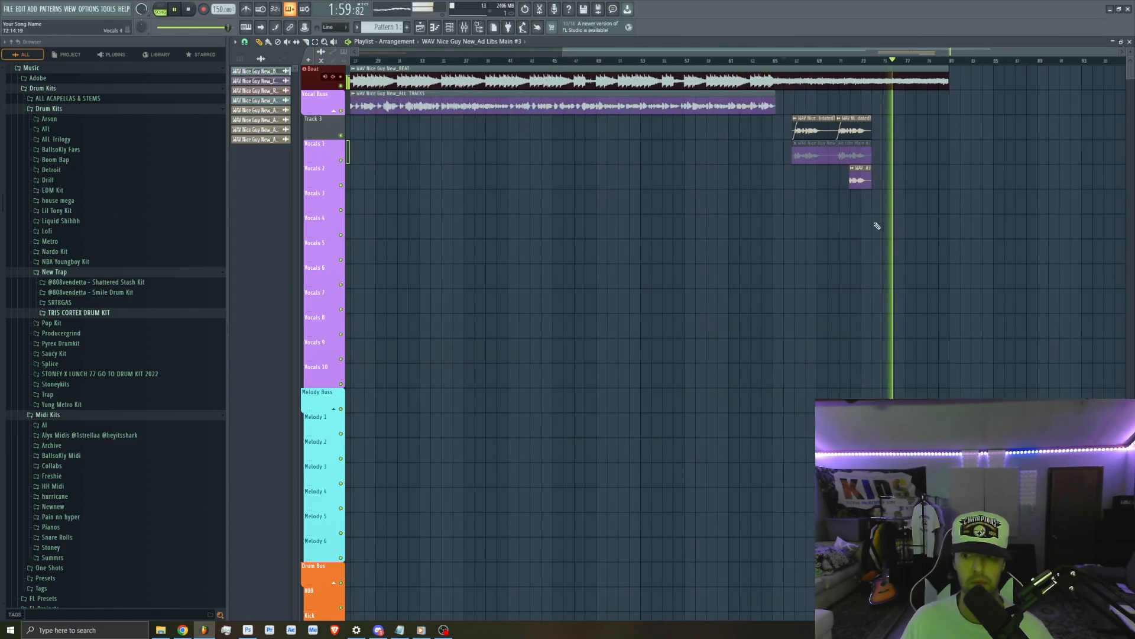
scroll(877, 226, up, 3)
key(space)
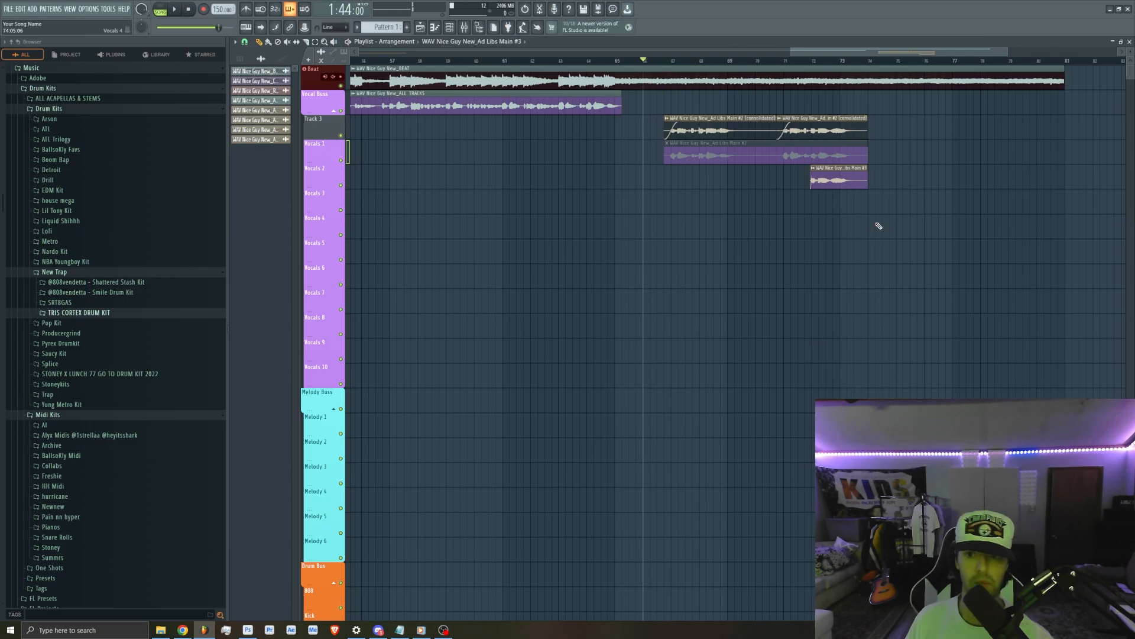
click(464, 28)
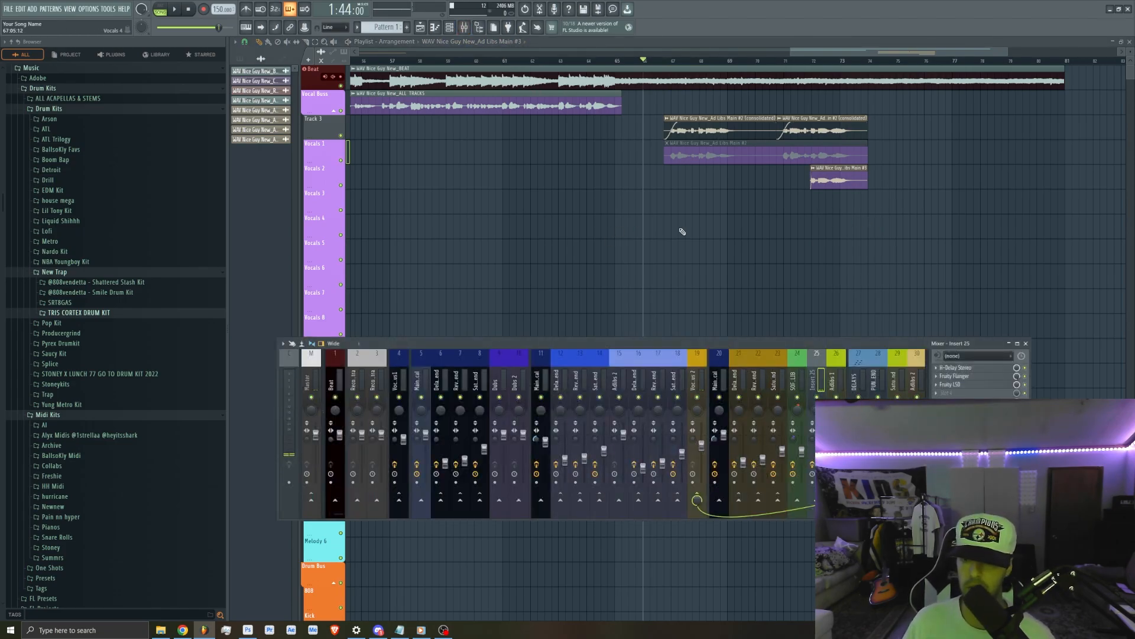
key(F9)
scroll(563, 246, down, 3)
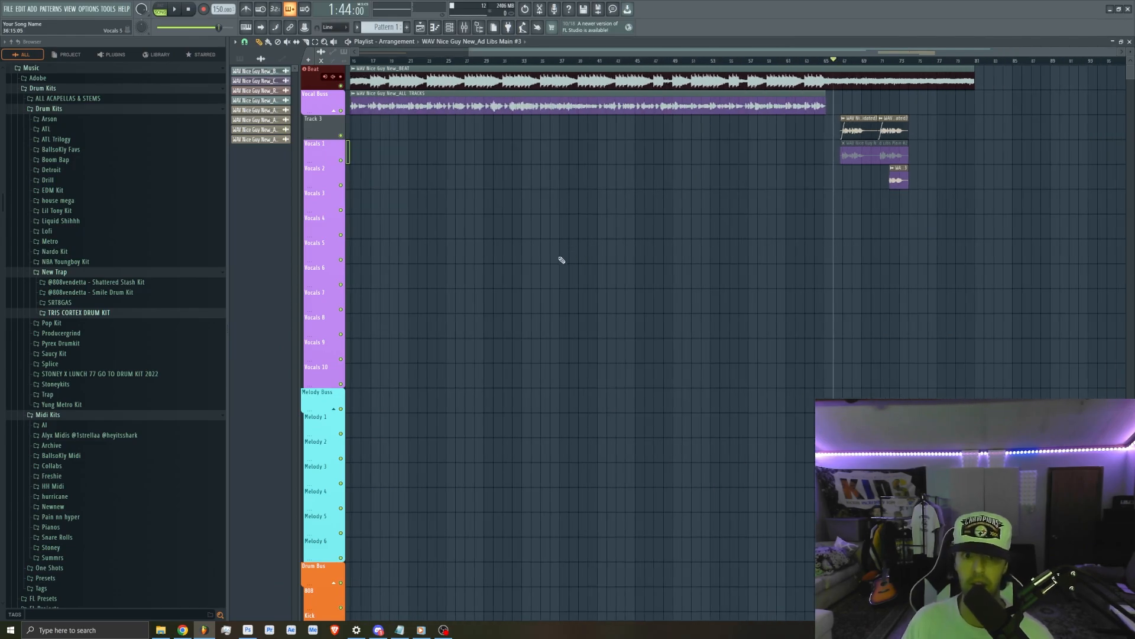
scroll(534, 246, down, 1)
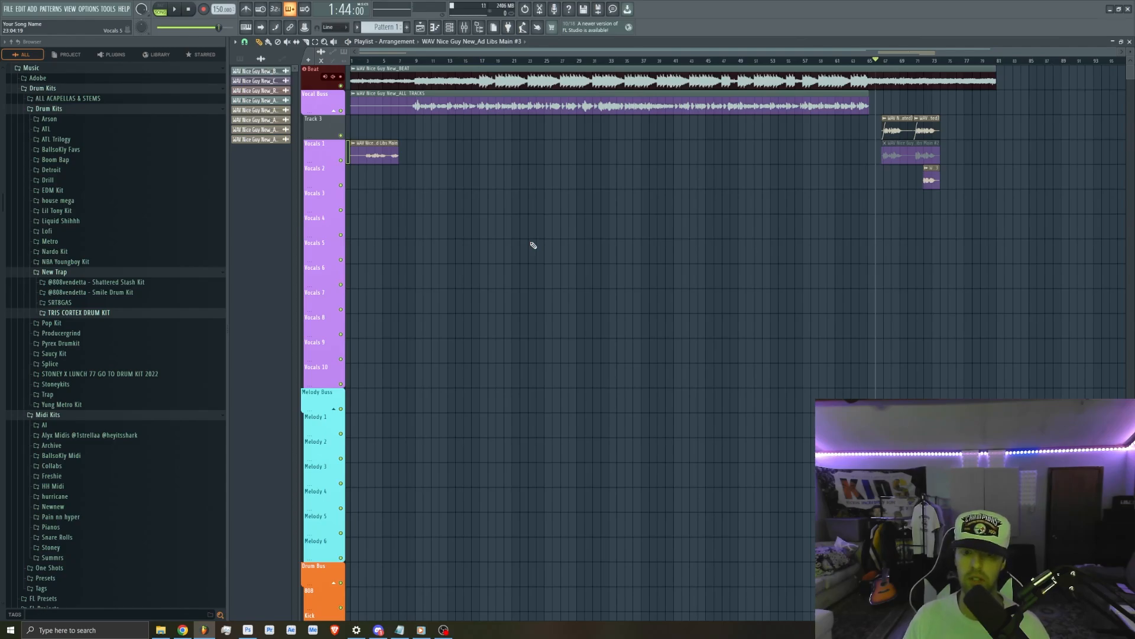
Show the effects chain of the Main Vocal on mixer track 5.
click(464, 27)
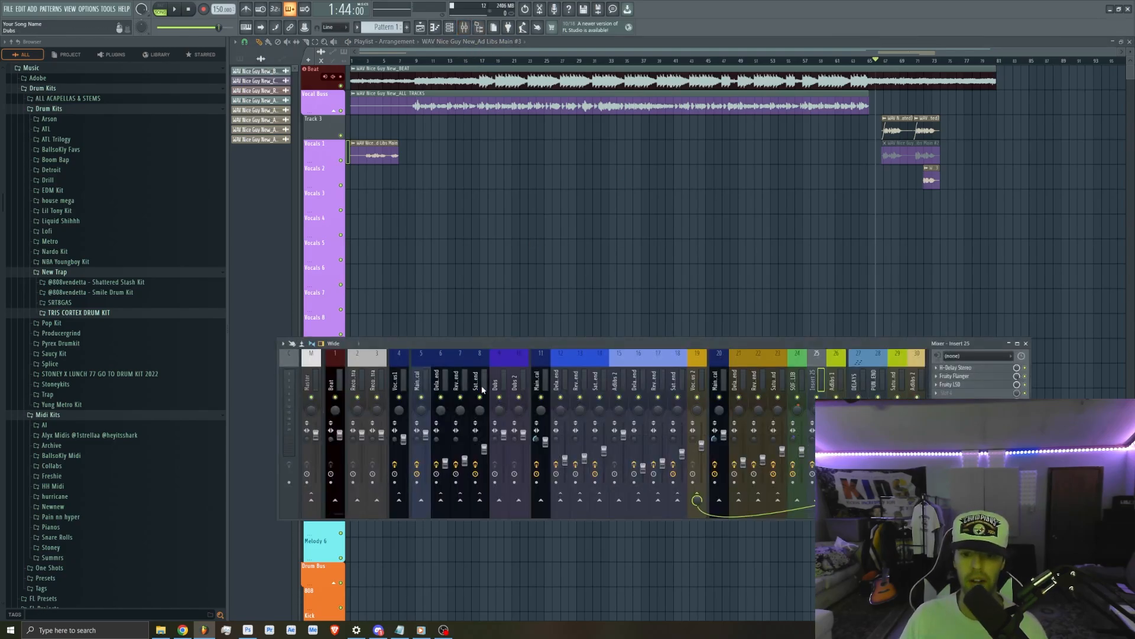
click(422, 366)
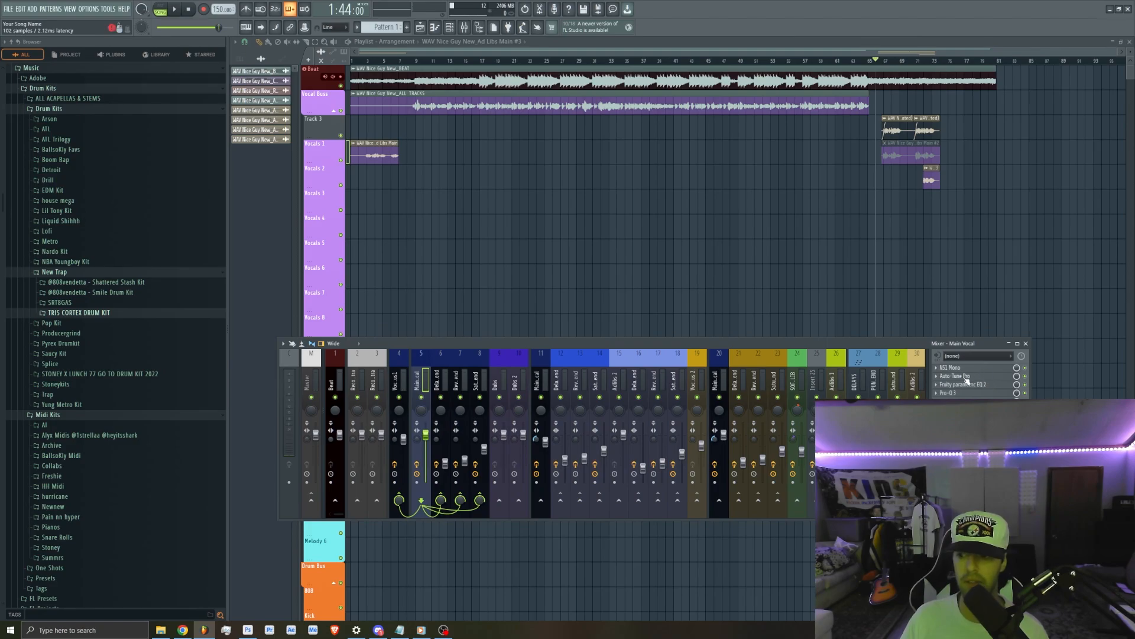